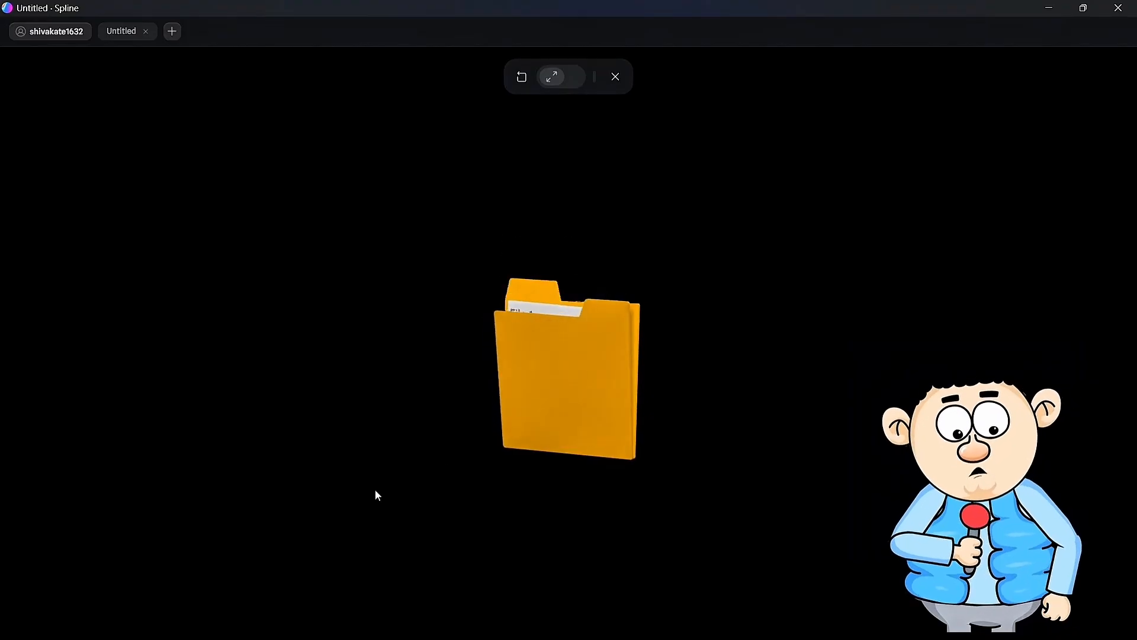
Play the folder's open and close animation in the preview.
{"action": "left_click", "coordinate": [577, 396]}
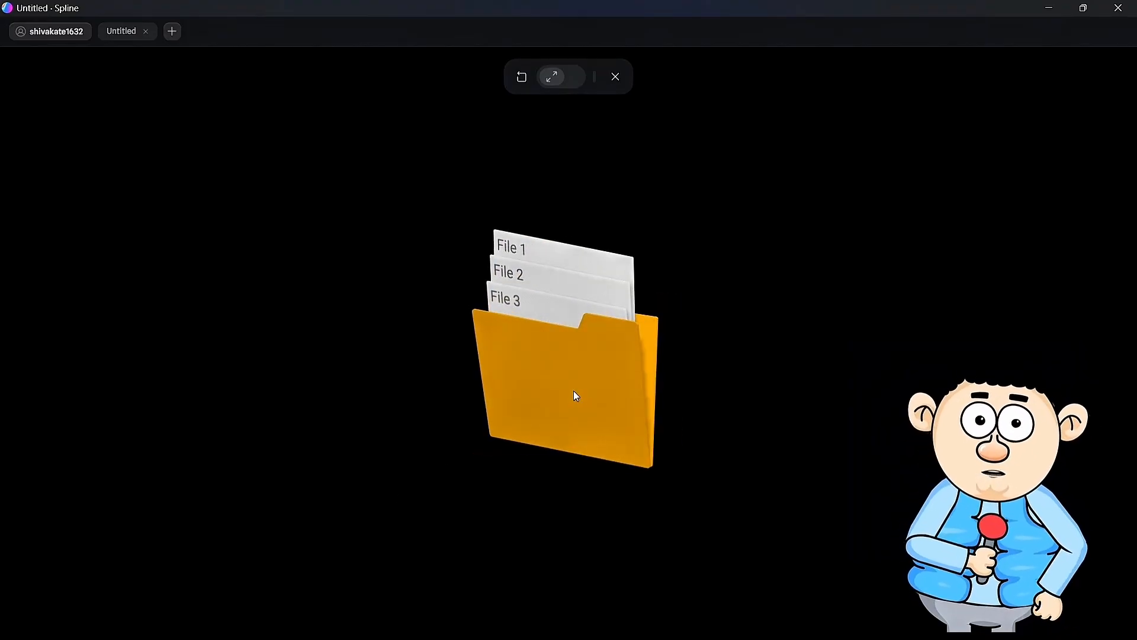
{"action": "left_click", "coordinate": [587, 398]}
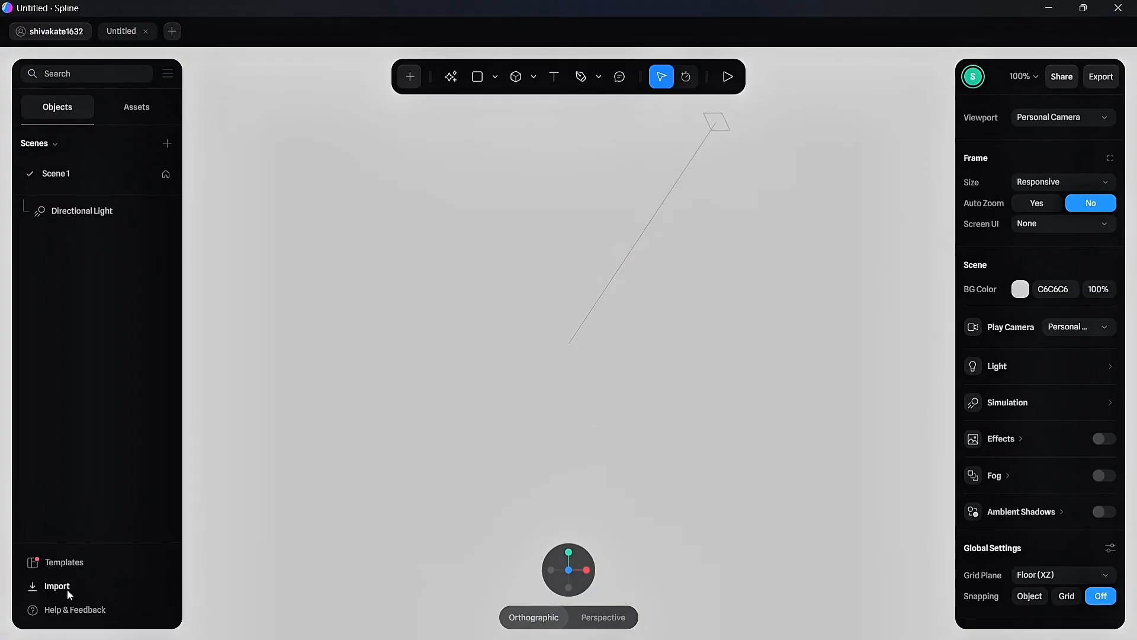
Import the folder reference image "images (5)" from the Downloads folder into the scene.
{"action": "left_click", "coordinate": [57, 586]}
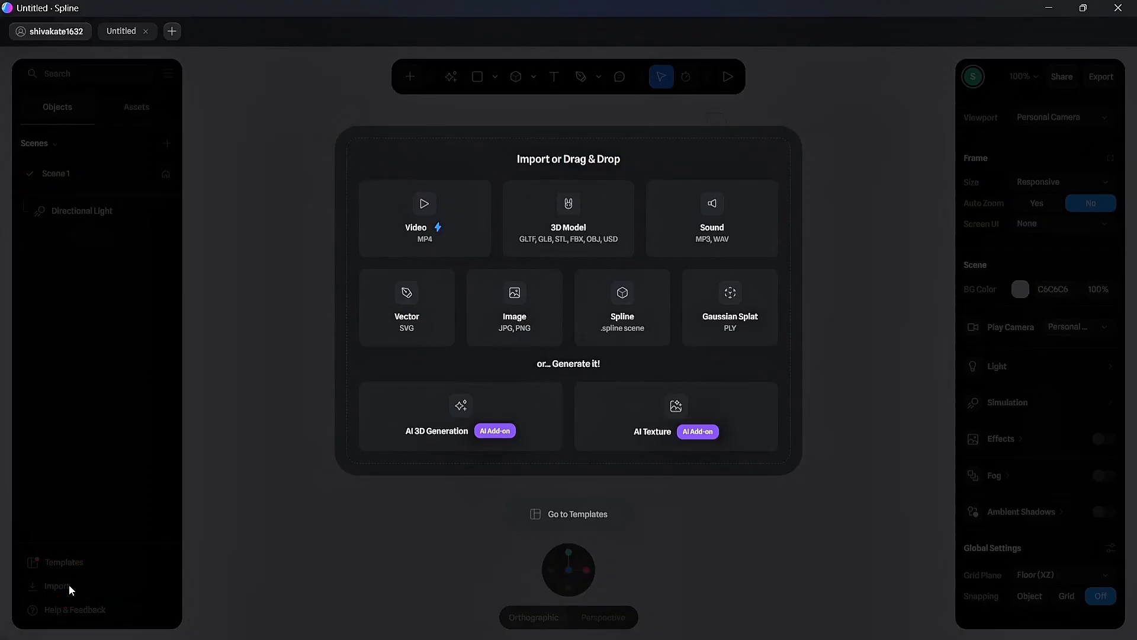
{"action": "left_click", "coordinate": [524, 309]}
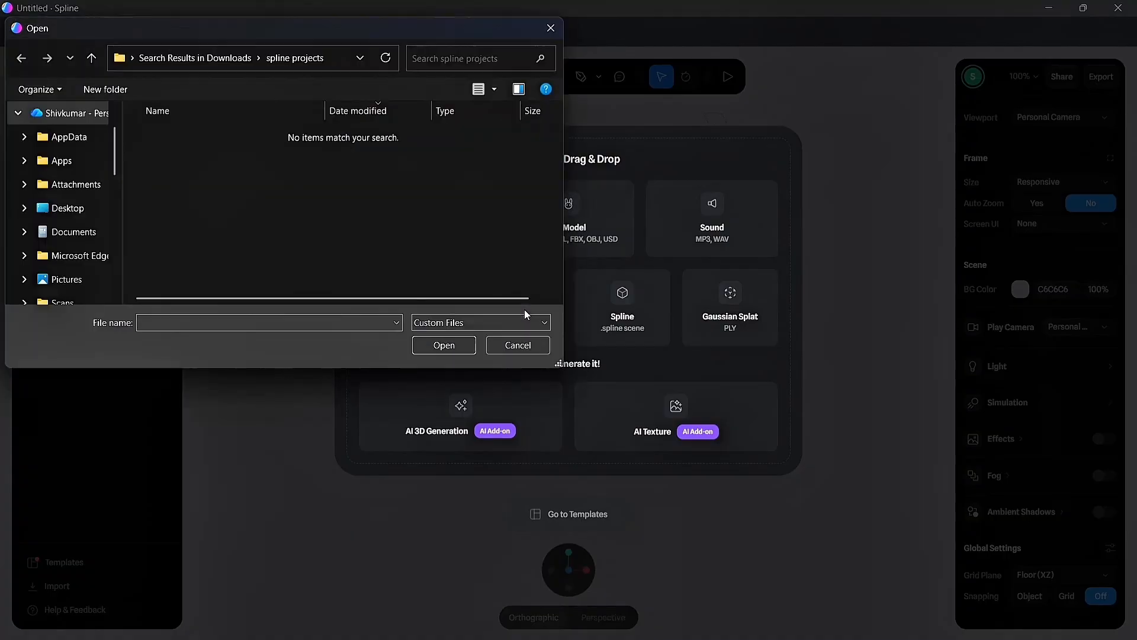
{"action": "scroll", "coordinate": [69, 213], "scroll_direction": "down", "scroll_amount": 3}
{"action": "left_click", "coordinate": [68, 186]}
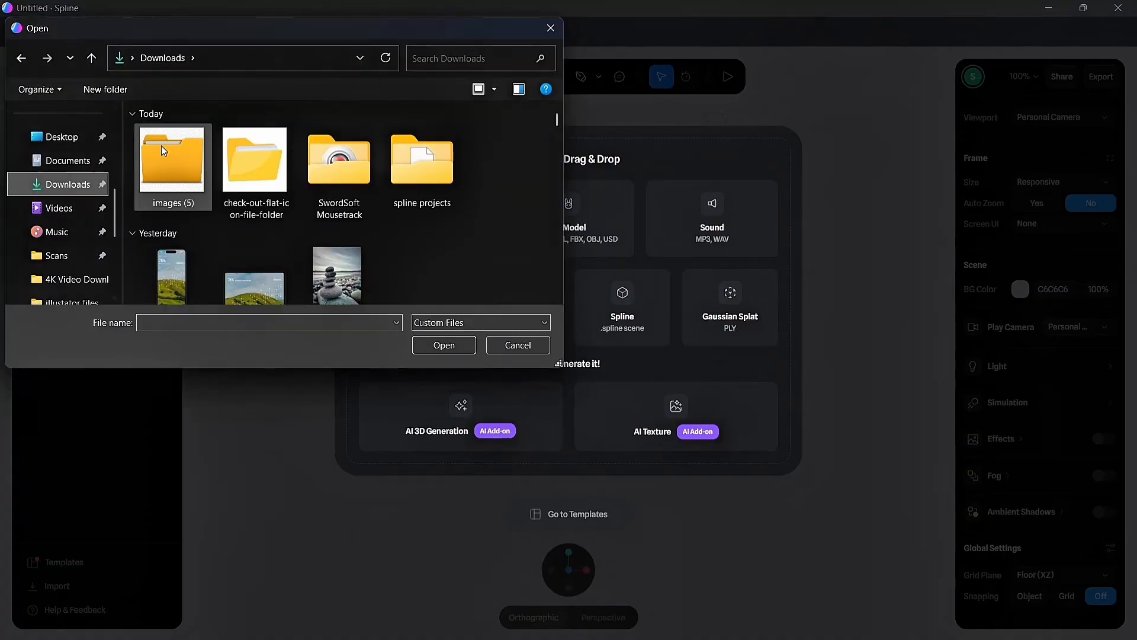
{"action": "left_click", "coordinate": [173, 151]}
{"action": "left_click", "coordinate": [445, 346]}
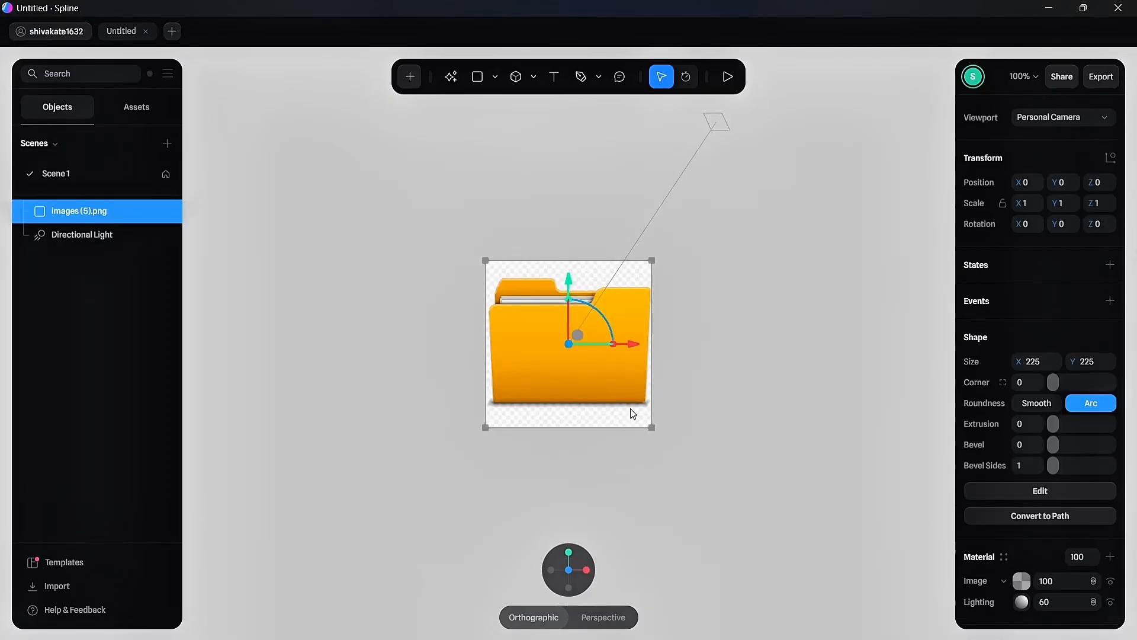
{"action": "left_click", "coordinate": [743, 431]}
Draw a rectangle about 223 by 224 over the reference image and set its material opacity to 50.
{"action": "scroll", "coordinate": [740, 425], "scroll_direction": "up", "scroll_amount": 5}
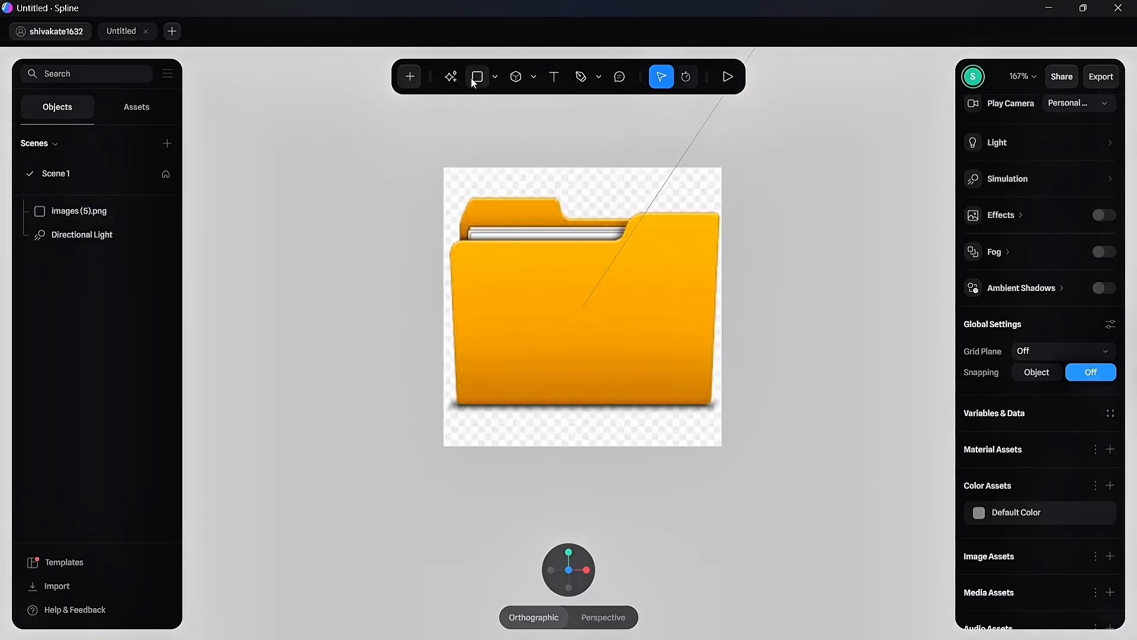
{"action": "left_click", "coordinate": [477, 77]}
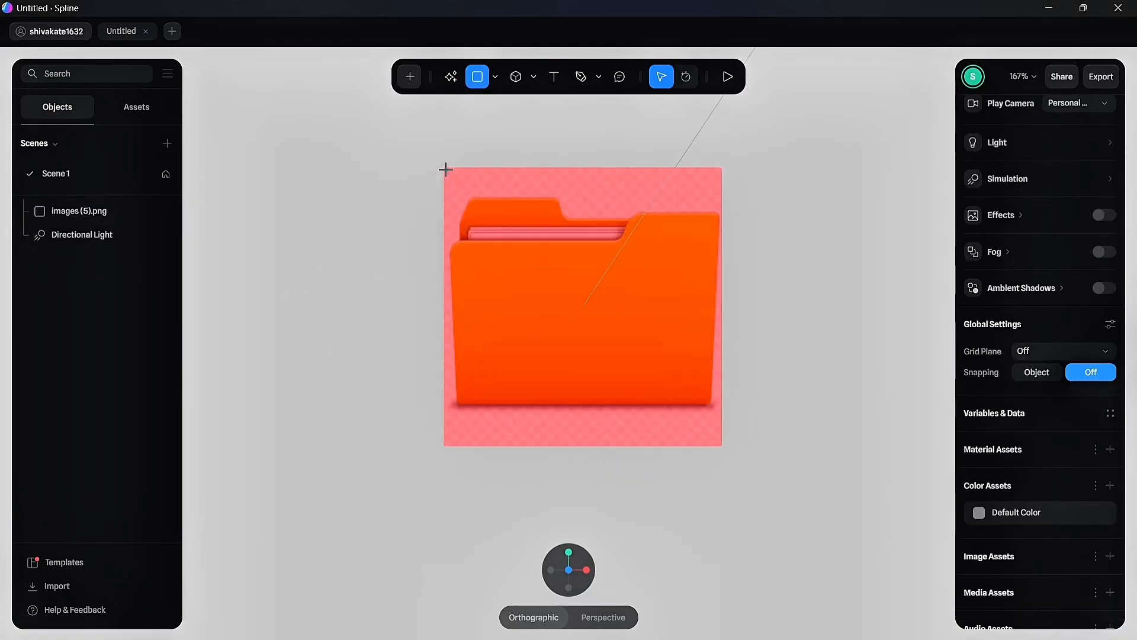
{"action": "left_click_drag", "start_coordinate": [445, 170], "coordinate": [720, 446]}
{"action": "type", "text": "50"}
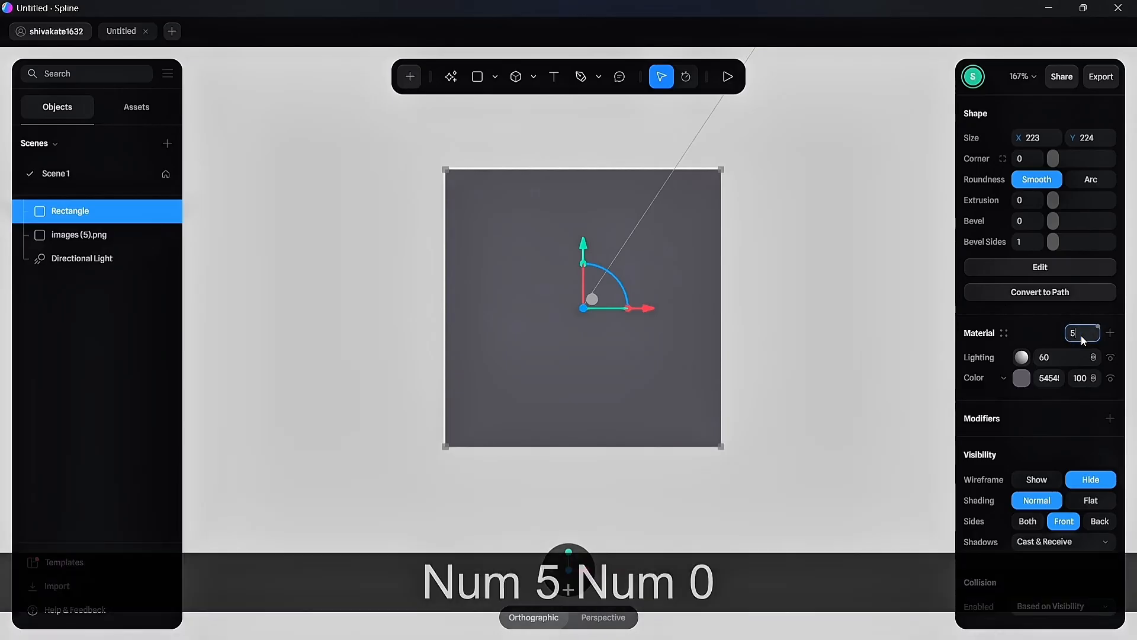
{"action": "key", "text": "Return"}
{"action": "left_click", "coordinate": [825, 348]}
{"action": "left_click", "coordinate": [690, 371]}
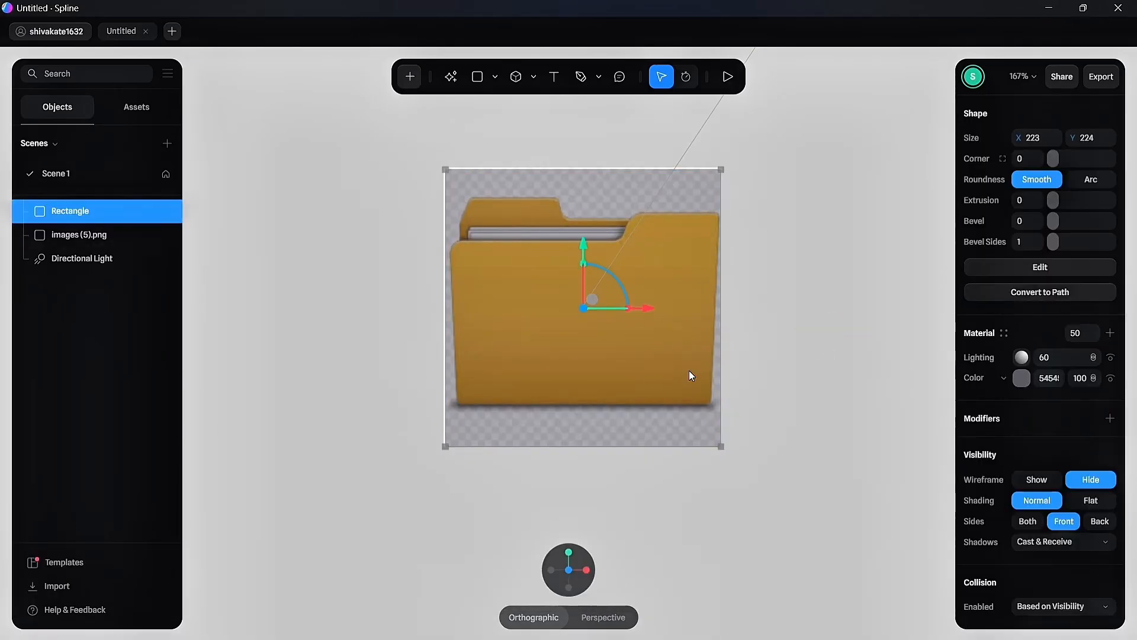
Trim the rectangle's bottom and top edges to the pictured folder, making it about 170 high.
{"action": "left_click_drag", "start_coordinate": [622, 447], "coordinate": [622, 407]}
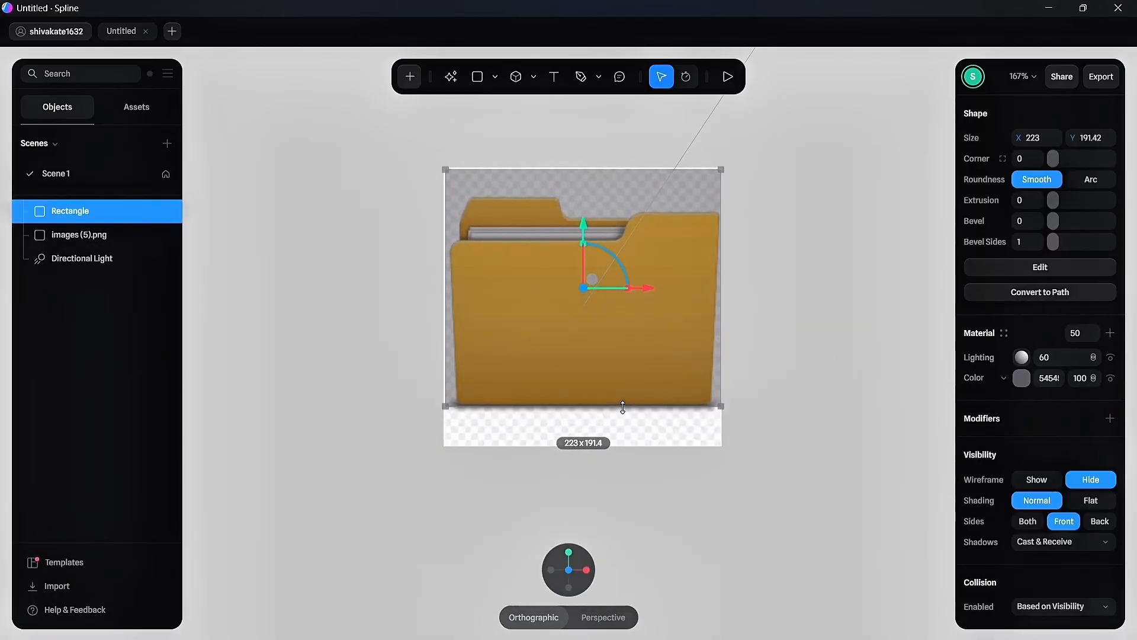
{"action": "left_click_drag", "start_coordinate": [586, 169], "coordinate": [590, 196]}
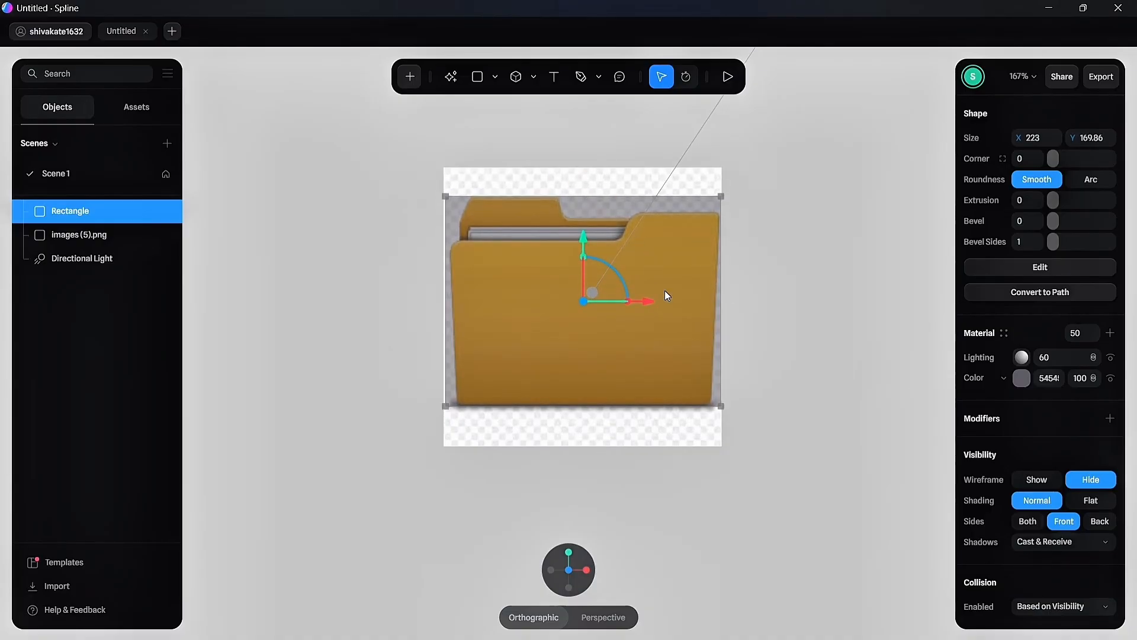
{"action": "left_click", "coordinate": [1025, 266]}
{"action": "key", "text": "ctrl+z"}
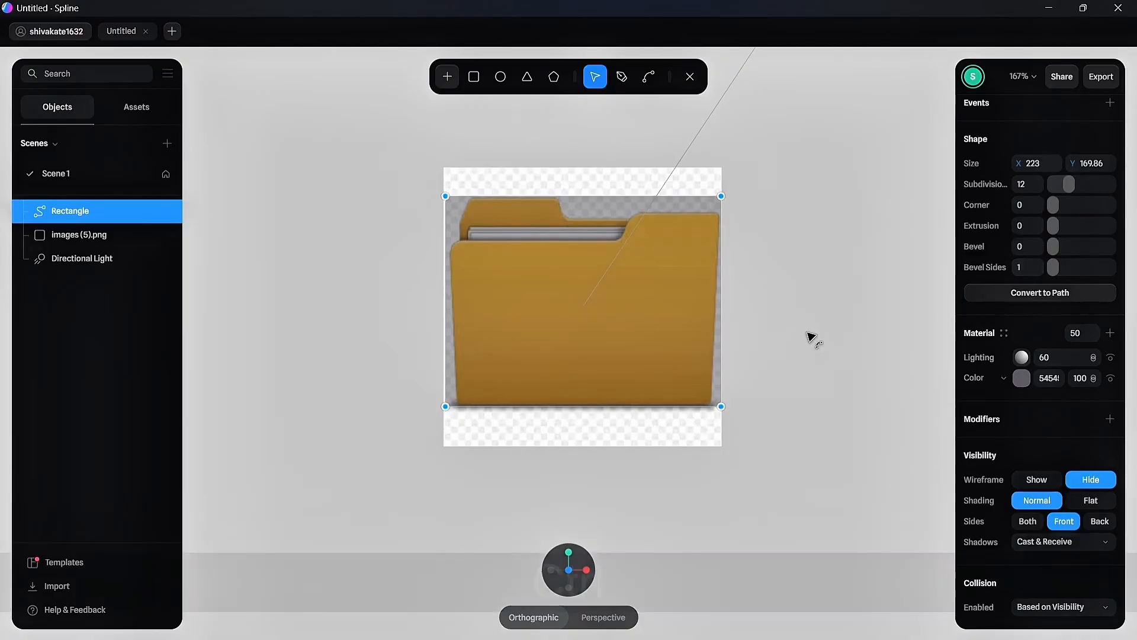
{"action": "key", "text": "KP_1"}
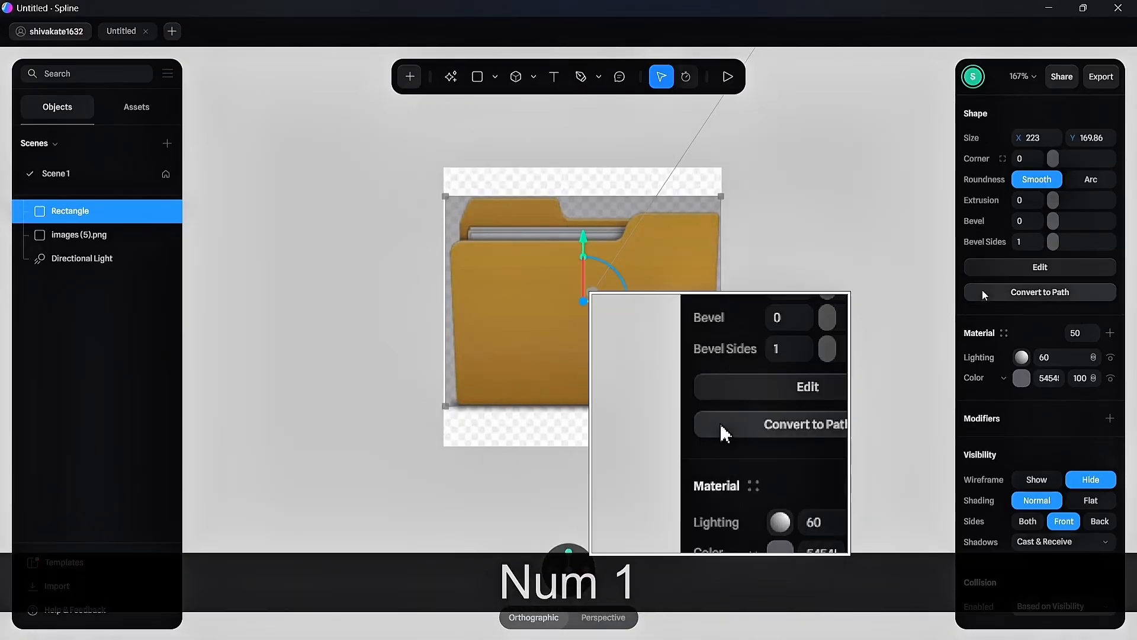
Edit the rectangle's points, moving the lower-right one to about (104, -84) and the upper-right one to about (111, 70) along the folder's edge.
{"action": "left_click", "coordinate": [1028, 265]}
{"action": "key", "text": "KP_1"}
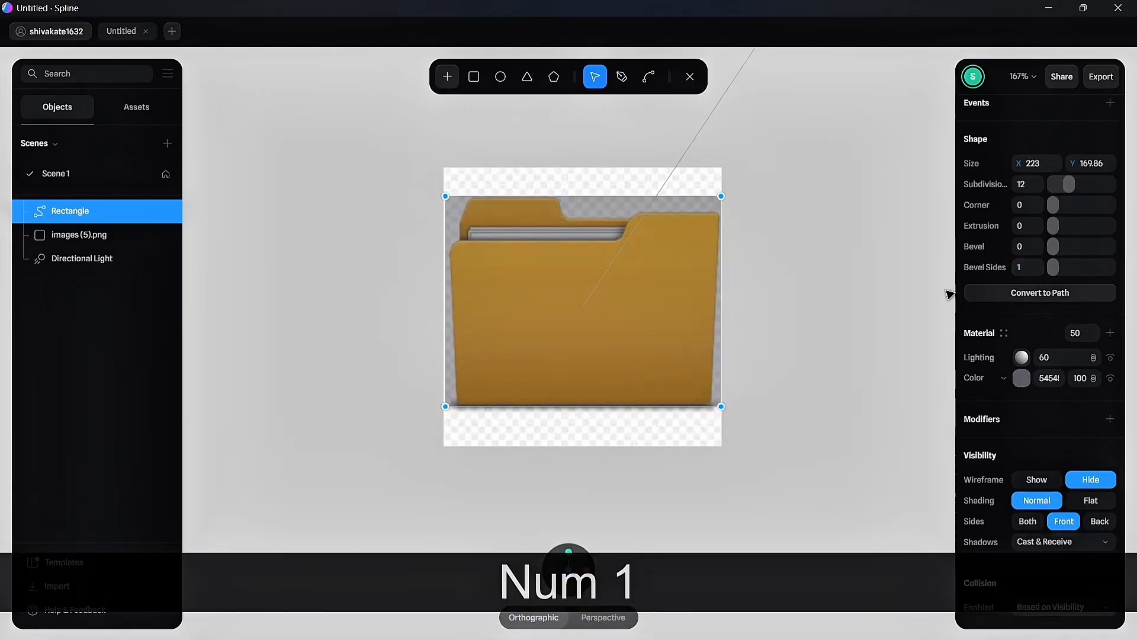
{"action": "left_click", "coordinate": [721, 407]}
{"action": "left_click_drag", "start_coordinate": [723, 408], "coordinate": [713, 409]}
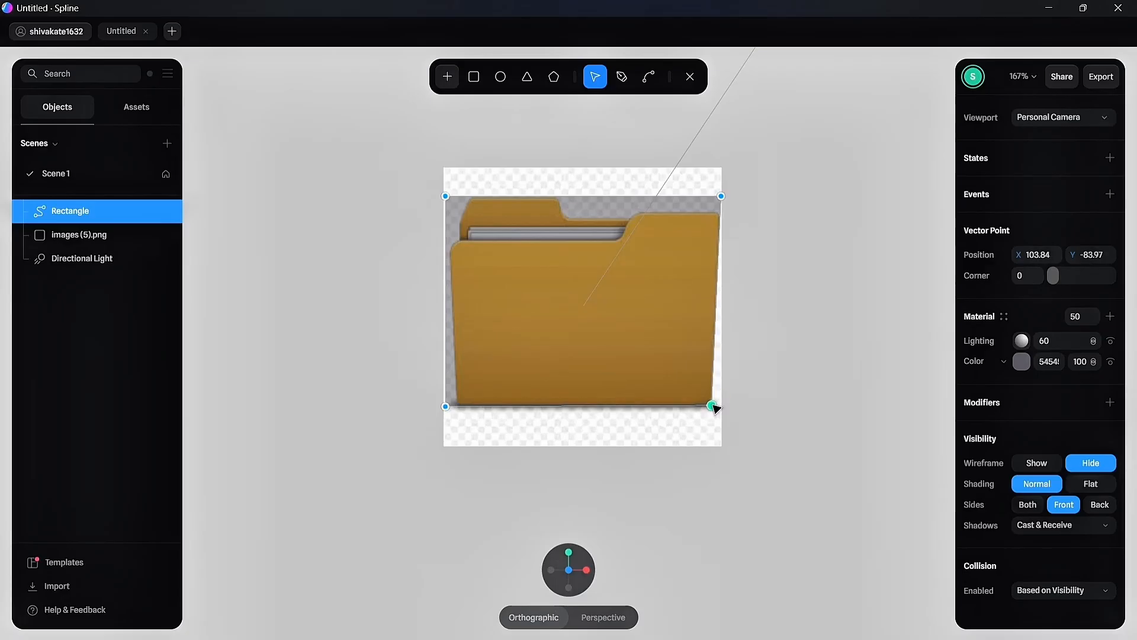
{"action": "left_click_drag", "start_coordinate": [721, 197], "coordinate": [721, 215]}
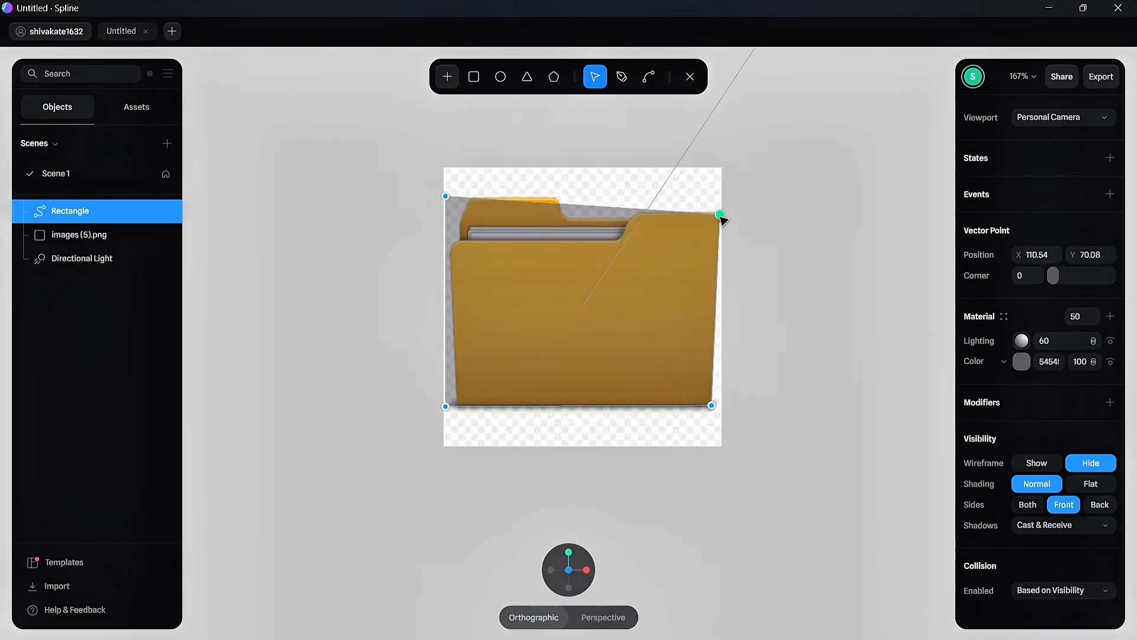
Add two points on the rectangle's top edge and position them with the upper-left corner to trace the folder's back tab.
{"action": "left_click", "coordinate": [622, 77]}
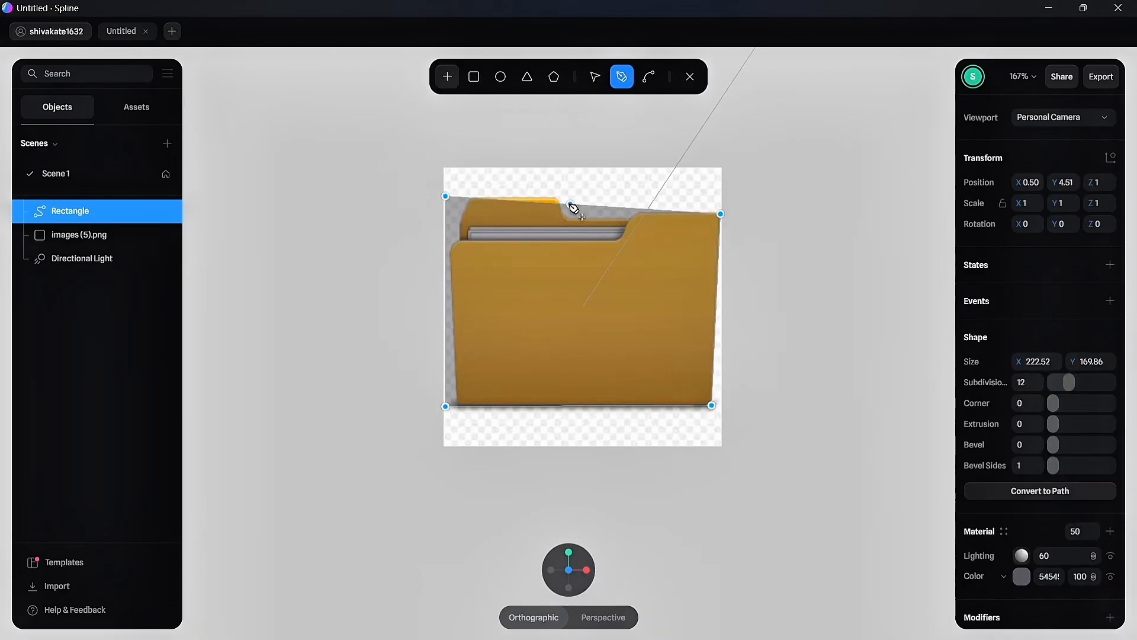
{"action": "left_click", "coordinate": [594, 77]}
{"action": "left_click_drag", "start_coordinate": [565, 203], "coordinate": [565, 219]}
{"action": "left_click", "coordinate": [620, 77]}
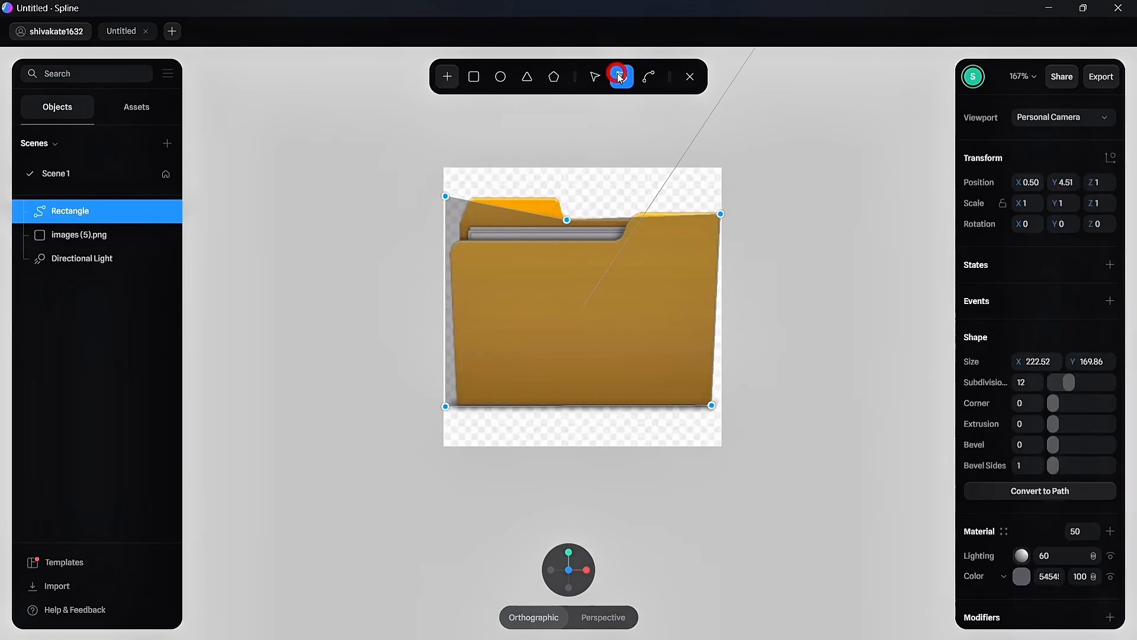
{"action": "left_click", "coordinate": [595, 77]}
{"action": "left_click_drag", "start_coordinate": [546, 215], "coordinate": [557, 195]}
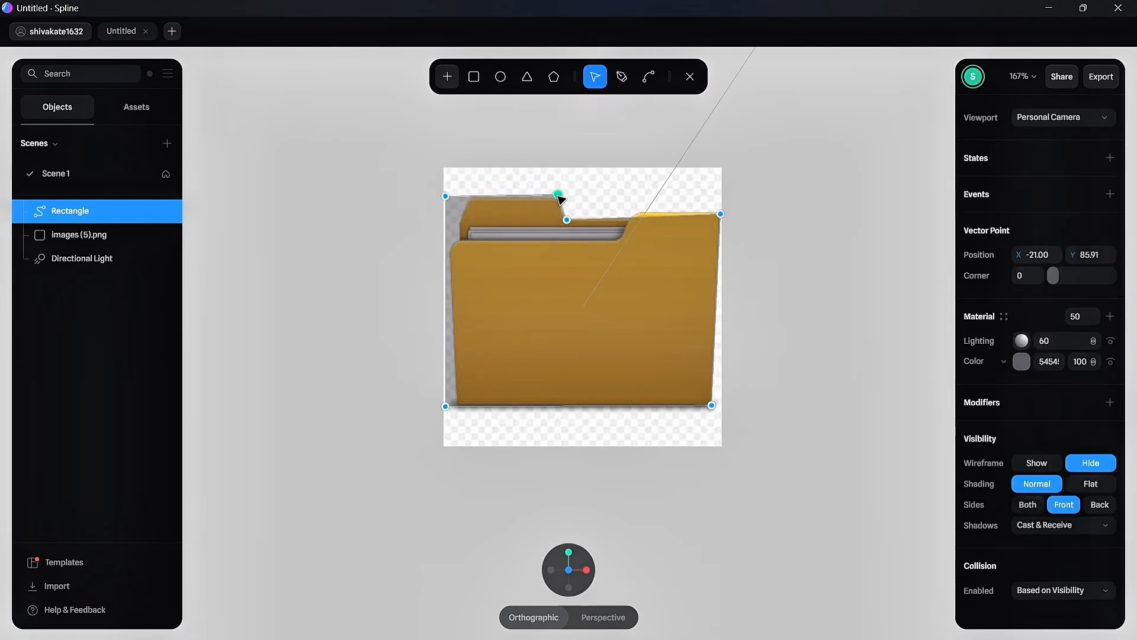
{"action": "left_click_drag", "start_coordinate": [447, 197], "coordinate": [472, 201]}
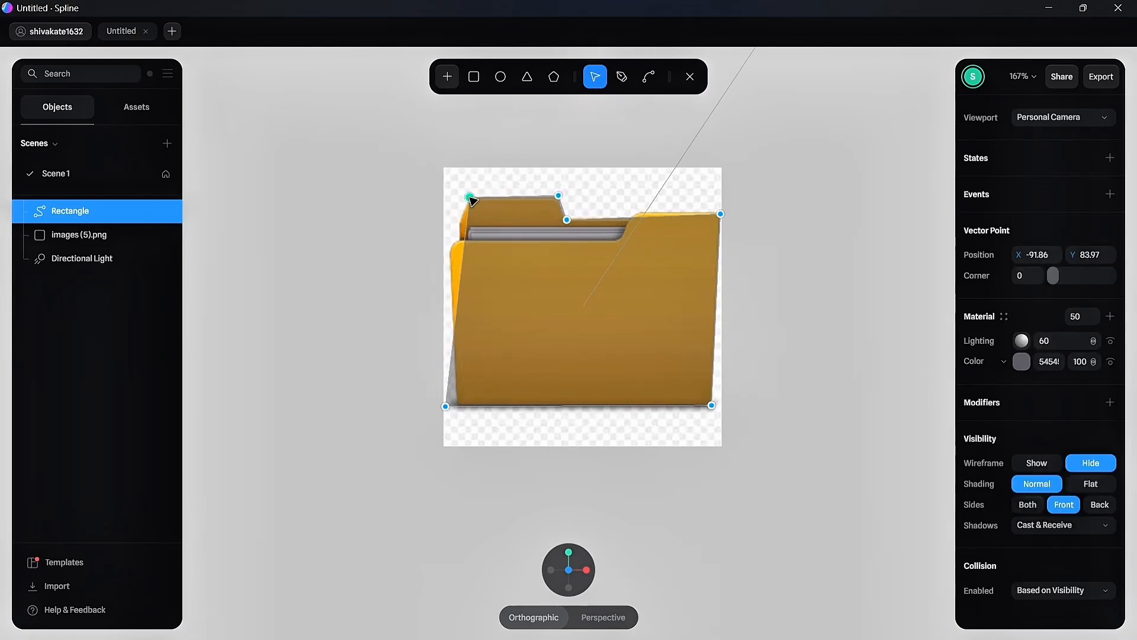
Add a left-edge point at about (-100, 62) and move the lower-left corner to about (-101, -85) to match the folder.
{"action": "left_click", "coordinate": [620, 83]}
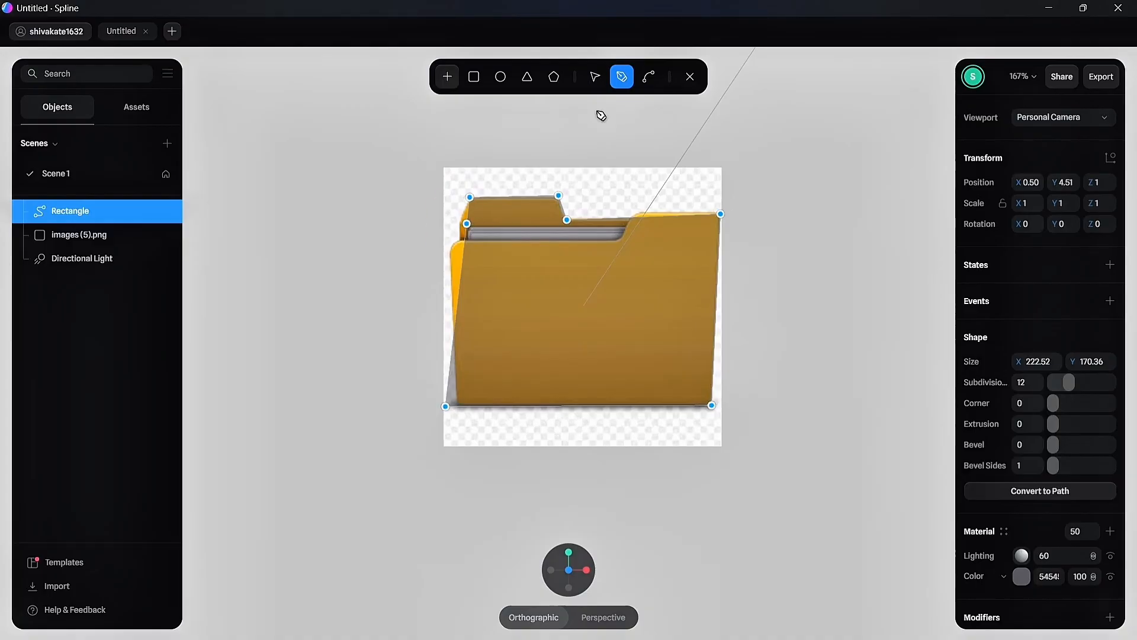
{"action": "left_click", "coordinate": [465, 225]}
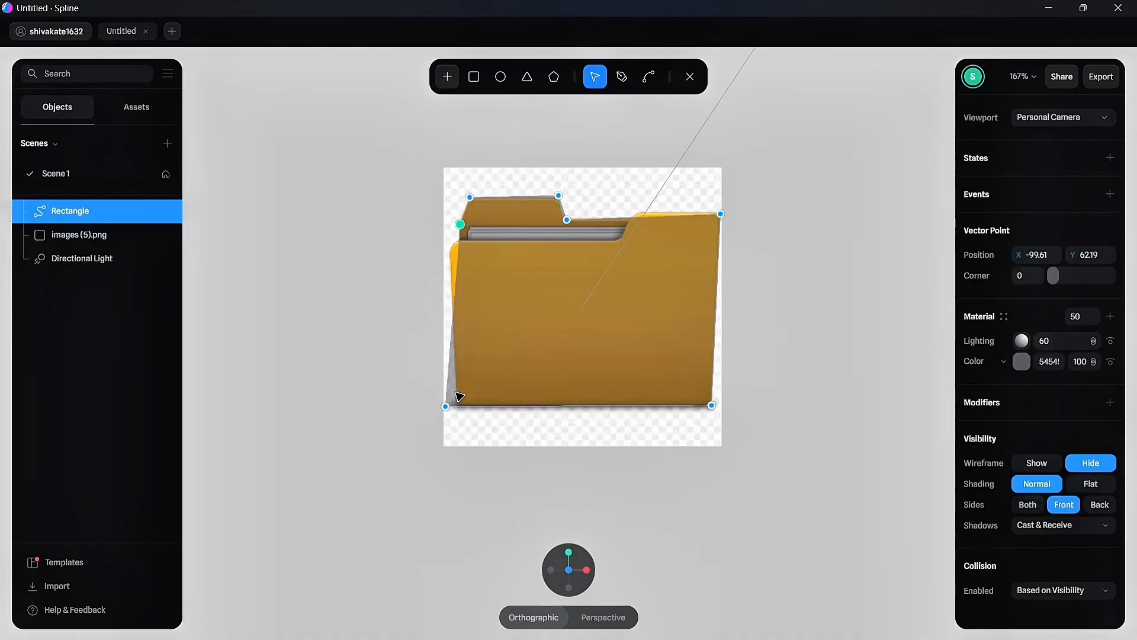
{"action": "left_click_drag", "start_coordinate": [450, 409], "coordinate": [460, 411]}
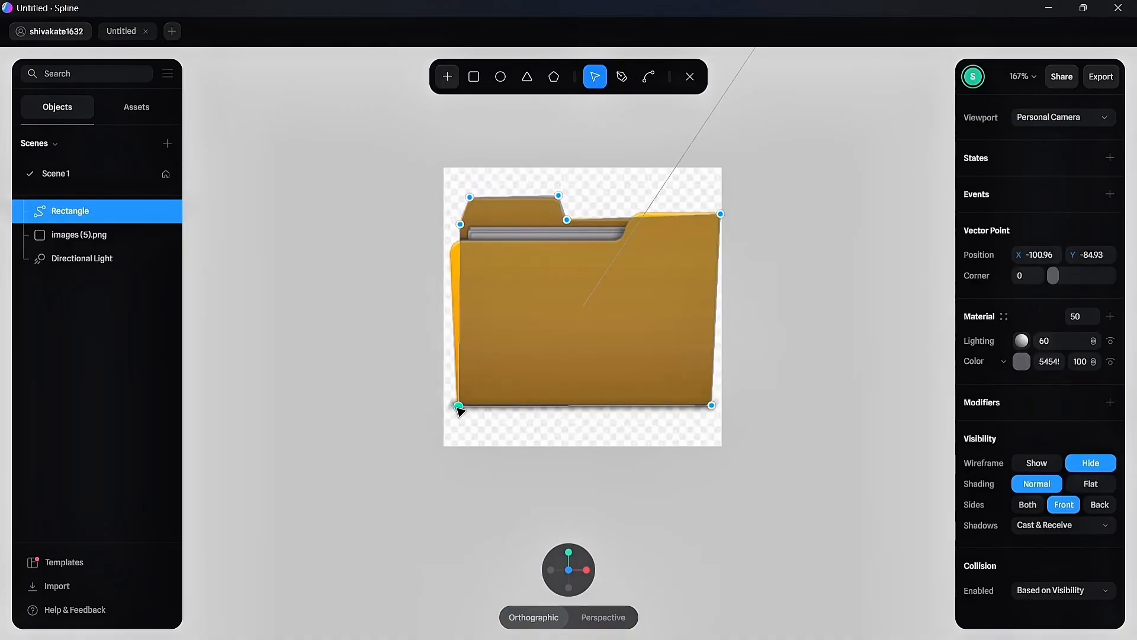
Set the corner rounding of the whole folder shape to 2 and finish editing its points.
{"action": "left_click", "coordinate": [870, 404]}
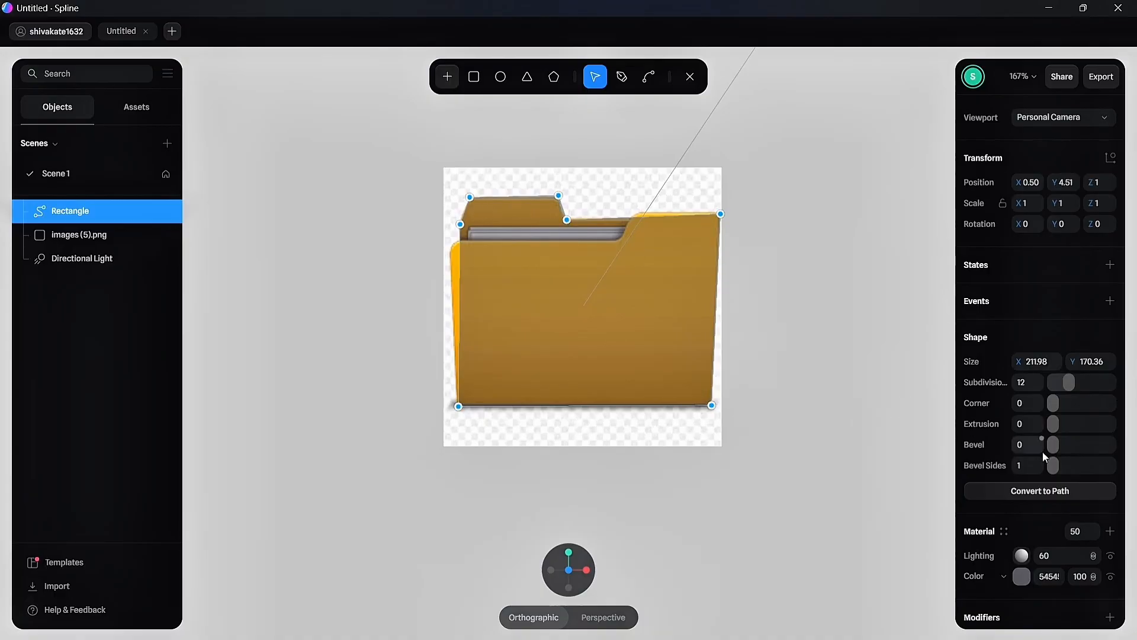
{"action": "left_click", "coordinate": [458, 406]}
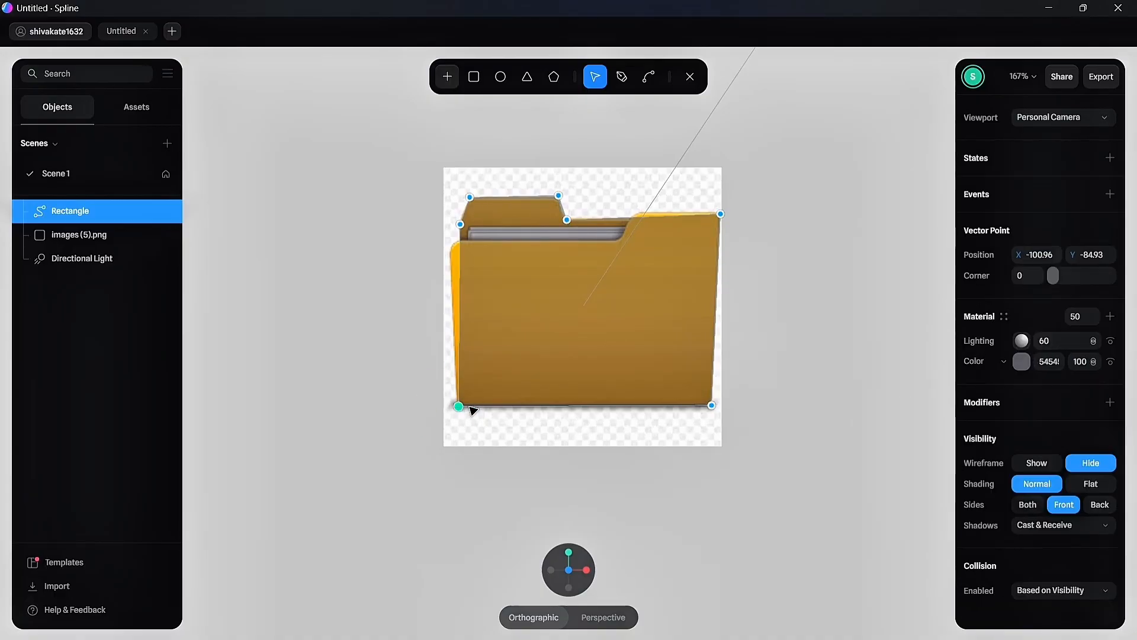
{"action": "left_click", "coordinate": [869, 403]}
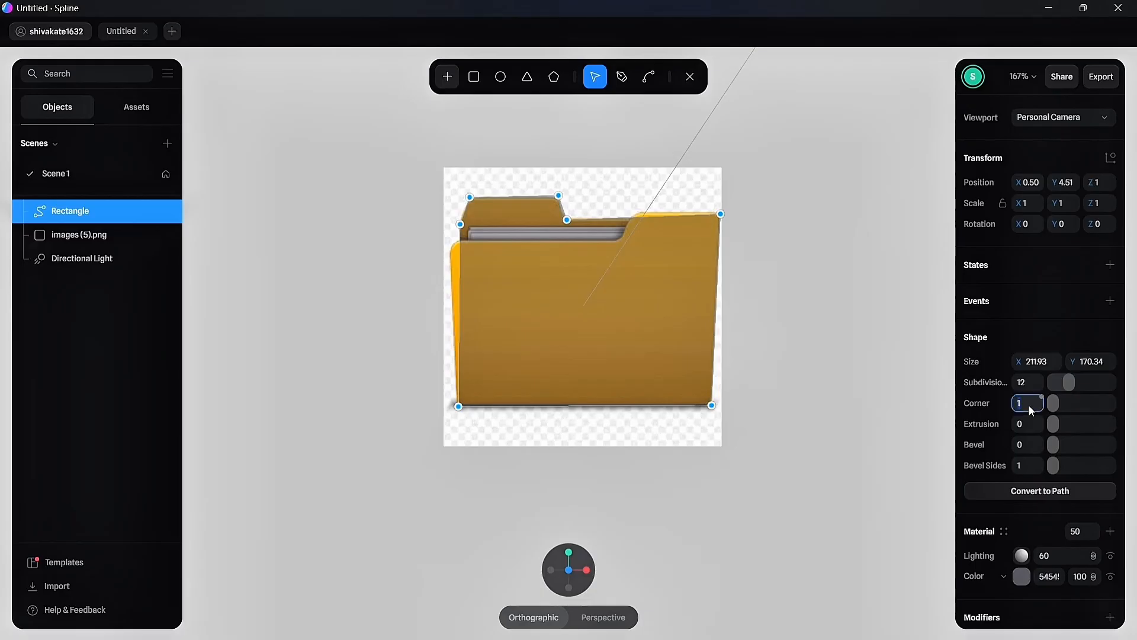
{"action": "type", "text": "2"}
{"action": "key", "text": "Return"}
{"action": "left_click", "coordinate": [778, 415]}
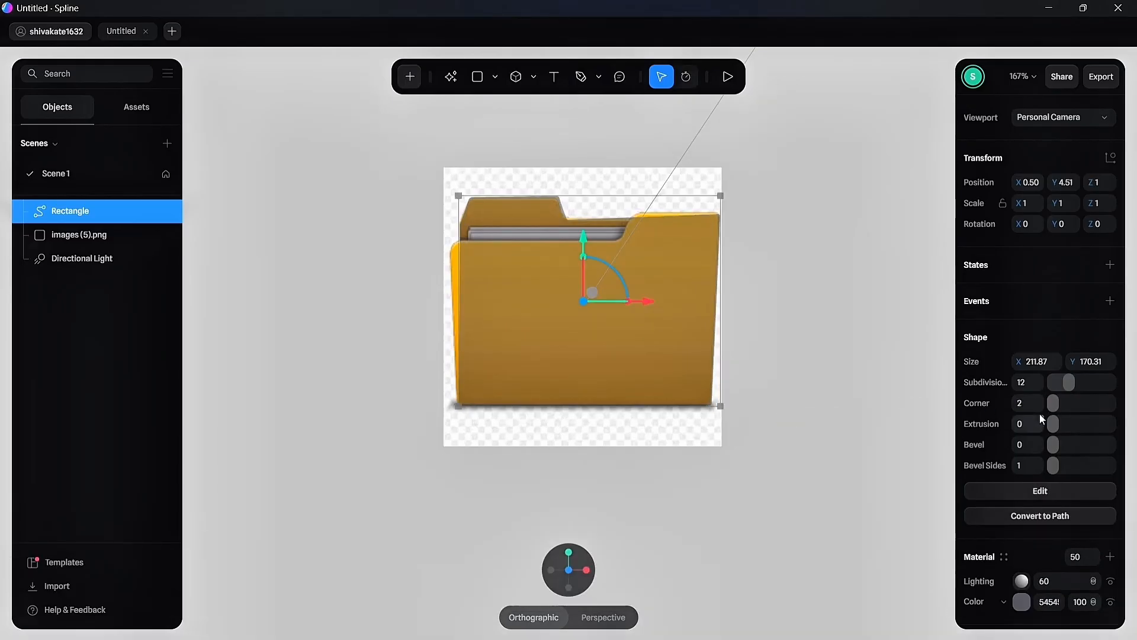
Raise the folder shape's material opacity to 80.
{"action": "scroll", "coordinate": [1066, 450], "scroll_direction": "down", "scroll_amount": 3}
{"action": "left_click", "coordinate": [1078, 477]}
{"action": "type", "text": "80"}
{"action": "key", "text": "Return"}
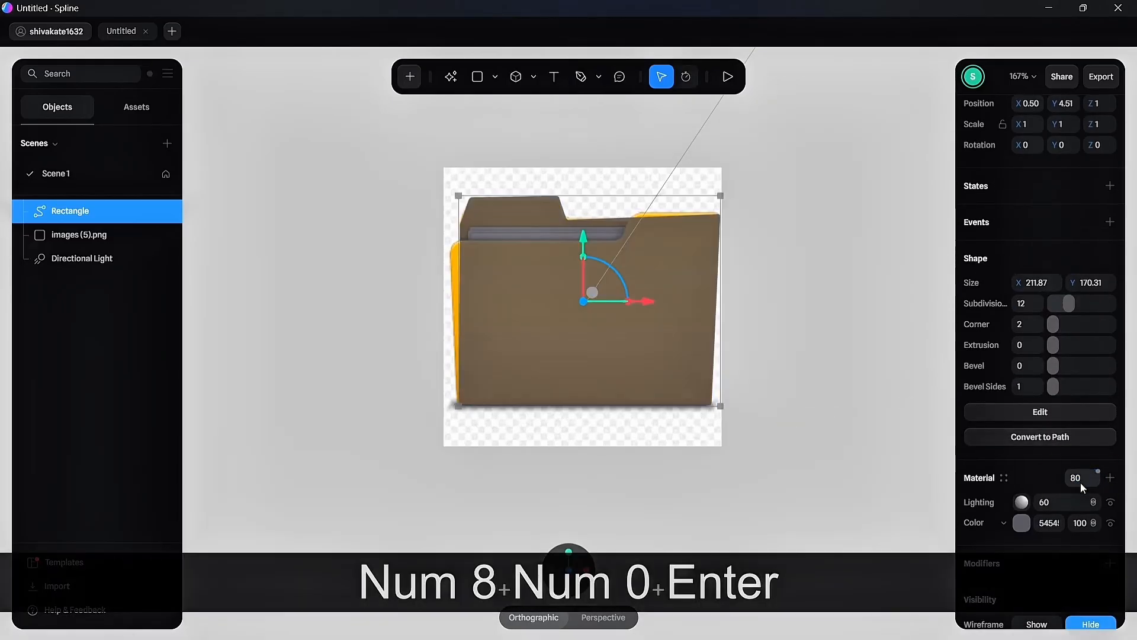
Change the folder shape's color to yellow, RGB(231, 200, 0).
{"action": "left_click", "coordinate": [1024, 525]}
{"action": "scroll", "coordinate": [1028, 550], "scroll_direction": "down", "scroll_amount": 3}
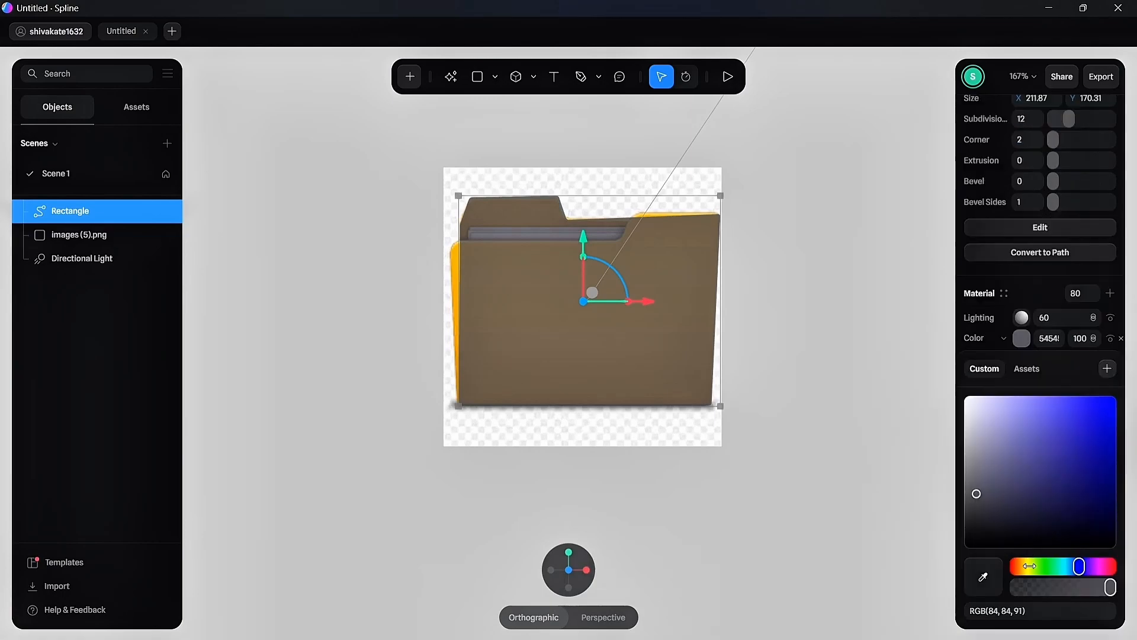
{"action": "left_click", "coordinate": [1030, 565]}
{"action": "left_click_drag", "start_coordinate": [1085, 430], "coordinate": [1113, 397]}
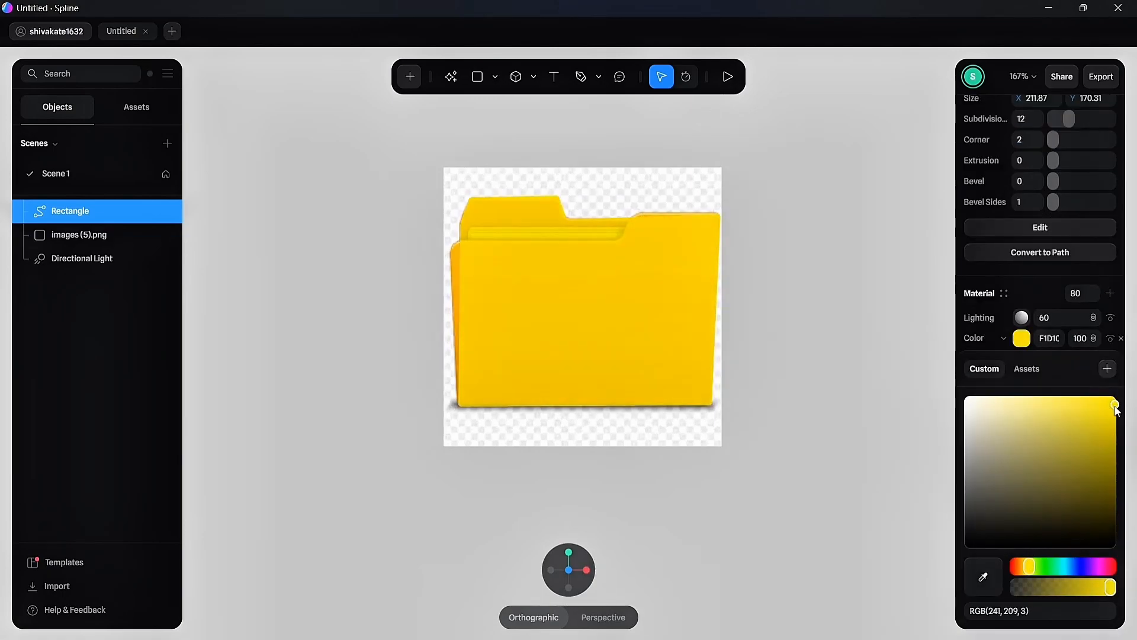
{"action": "left_click_drag", "start_coordinate": [1033, 569], "coordinate": [1033, 569]}
{"action": "left_click_drag", "start_coordinate": [1112, 401], "coordinate": [1115, 401]}
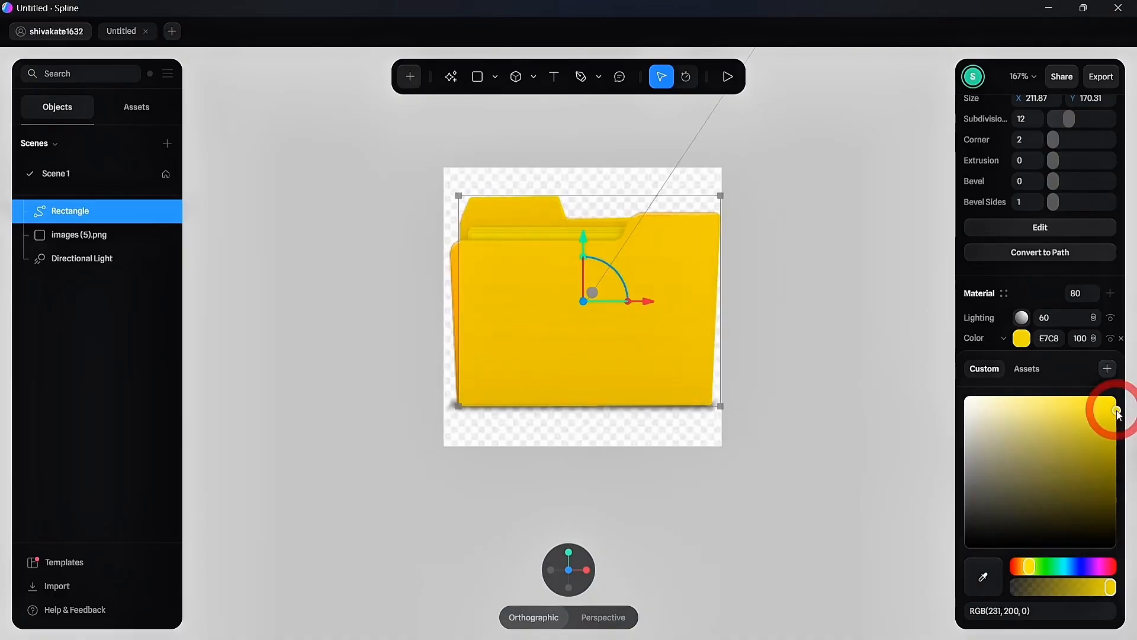
{"action": "left_click", "coordinate": [760, 485]}
Move the reference image backward along the Z axis, away from the folder shape.
{"action": "middle_click_drag", "start_coordinate": [760, 486], "coordinate": [690, 503], "text": "ctrl"}
{"action": "scroll", "coordinate": [708, 497], "scroll_direction": "down", "scroll_amount": 1, "text": "ctrl"}
{"action": "left_click", "coordinate": [76, 238]}
{"action": "left_click_drag", "start_coordinate": [515, 346], "coordinate": [604, 322]}
Recolor the folder shape with the orange sampled from the reference image, and return to the front view with the shape selected.
{"action": "left_click", "coordinate": [598, 396]}
{"action": "left_click", "coordinate": [1025, 384]}
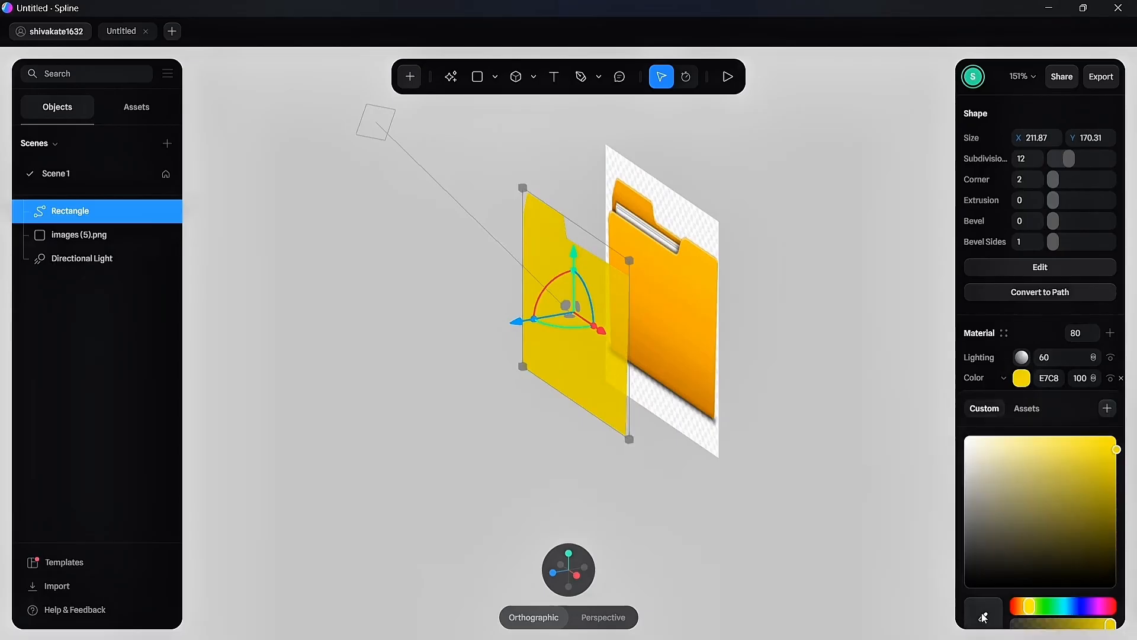
{"action": "left_click", "coordinate": [983, 615]}
{"action": "left_click", "coordinate": [686, 337]}
{"action": "left_click", "coordinate": [740, 447]}
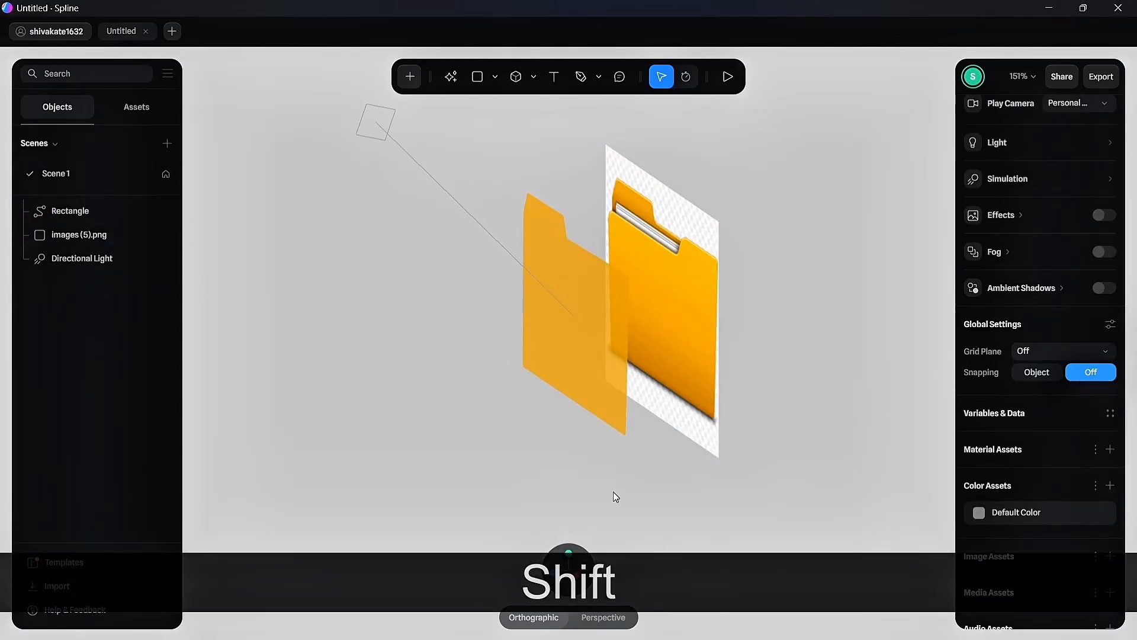
{"action": "left_click", "coordinate": [553, 572]}
{"action": "left_click", "coordinate": [617, 359]}
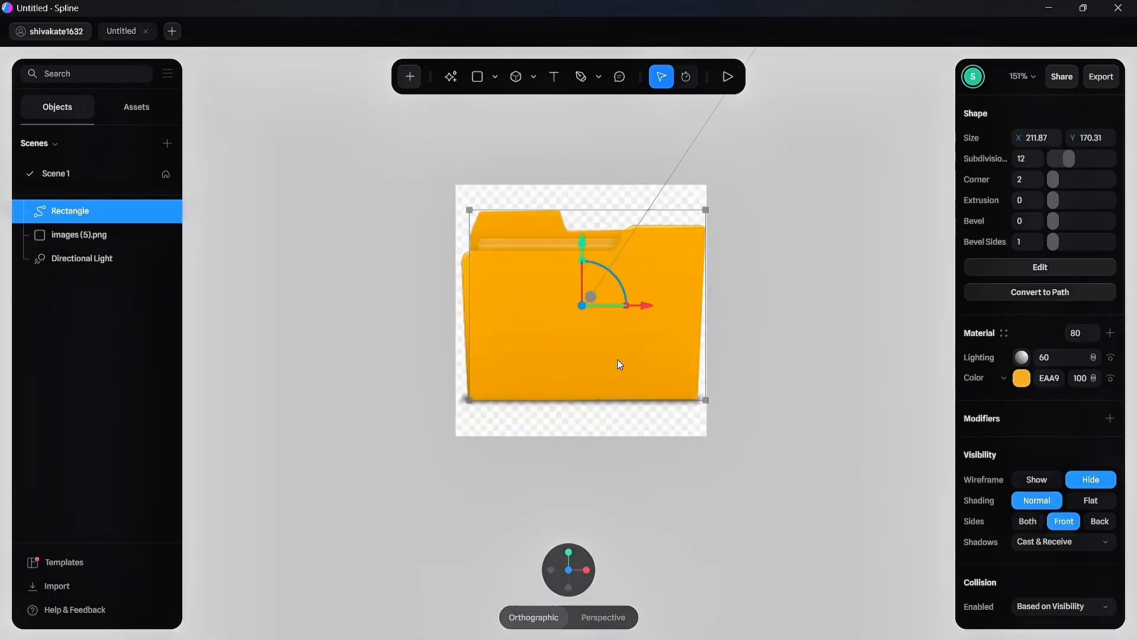
{"action": "key", "text": "ctrl+d"}
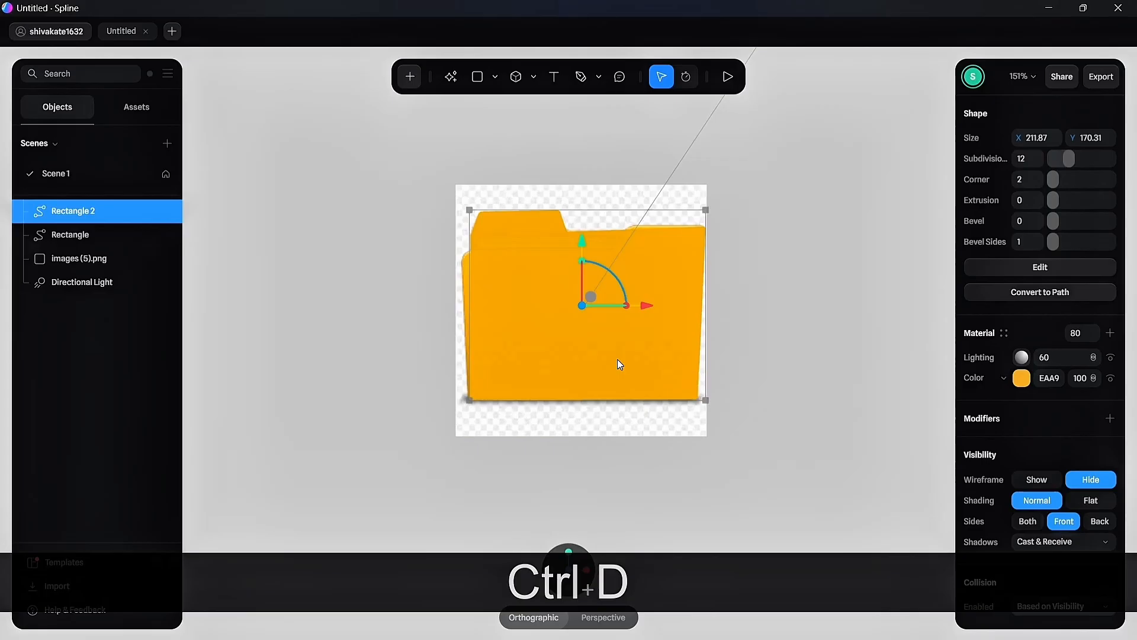
{"action": "left_click", "coordinate": [83, 234]}
{"action": "left_click", "coordinate": [148, 212]}
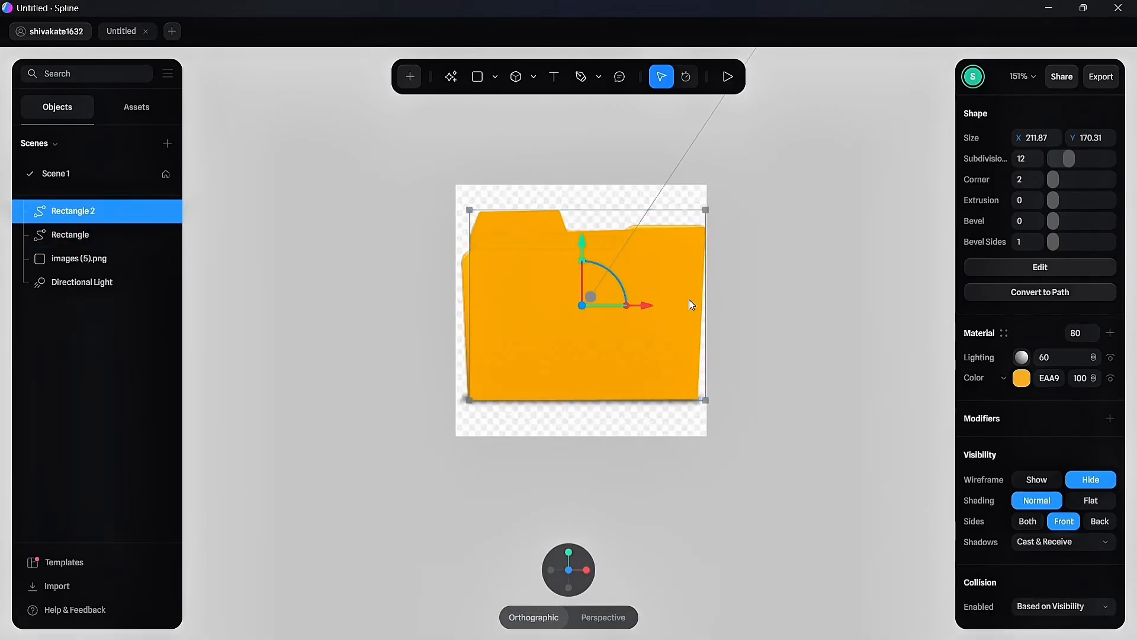
{"action": "key", "text": "Delete"}
Draw a rectangle of about 196 x 168 over the folder's front panel and set its material opacity to 60.
{"action": "left_click", "coordinate": [477, 77]}
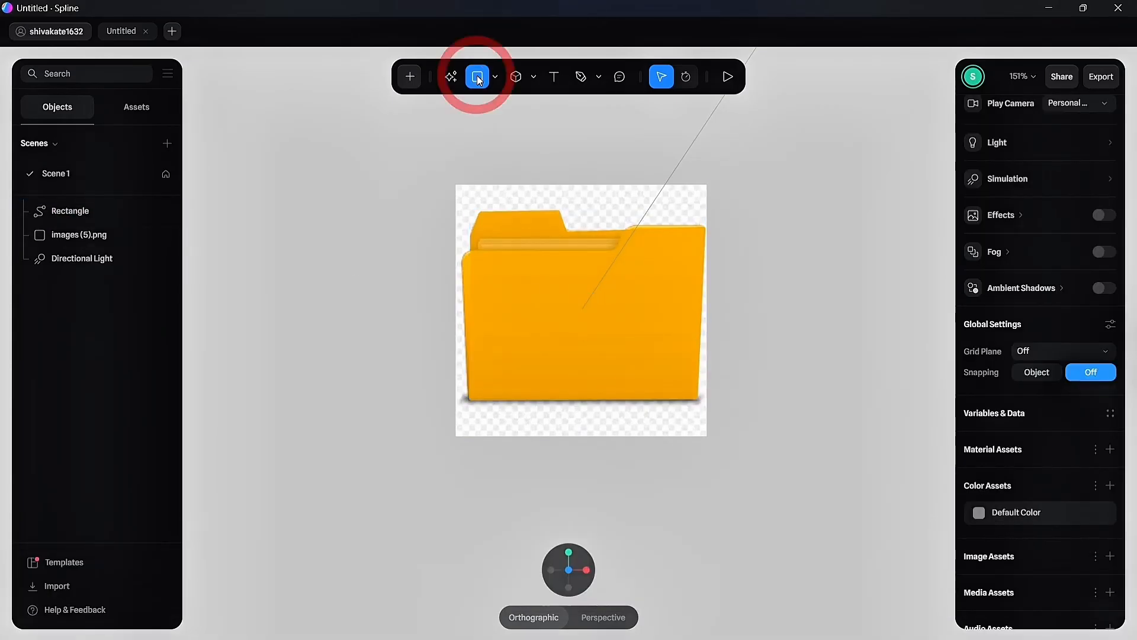
{"action": "left_click_drag", "start_coordinate": [472, 213], "coordinate": [692, 402]}
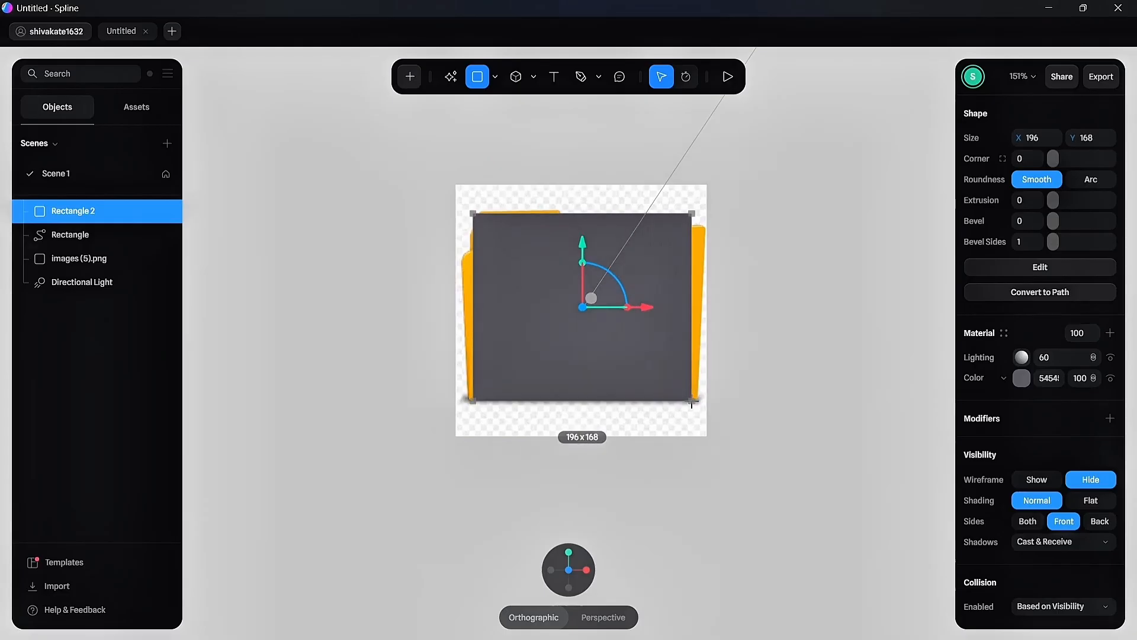
{"action": "left_click", "coordinate": [1088, 335]}
{"action": "type", "text": "60"}
{"action": "key", "text": "Return"}
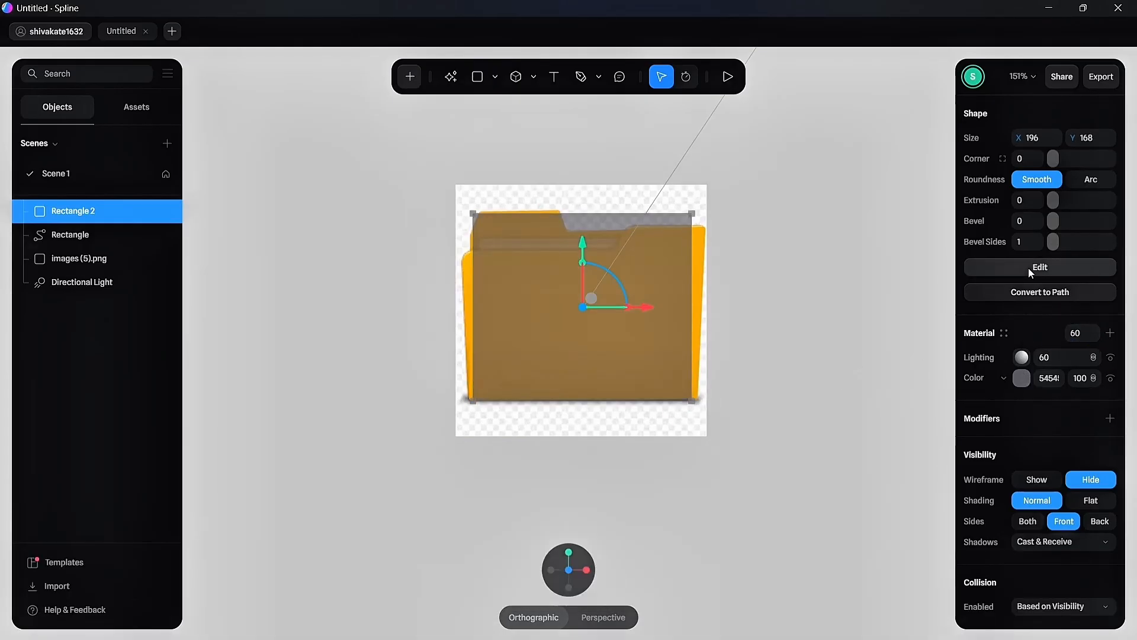
Edit the new rectangle's four corner points to match the outer corners of the folder's front panel in the reference.
{"action": "key", "text": "KP_1"}
{"action": "left_click", "coordinate": [1040, 268]}
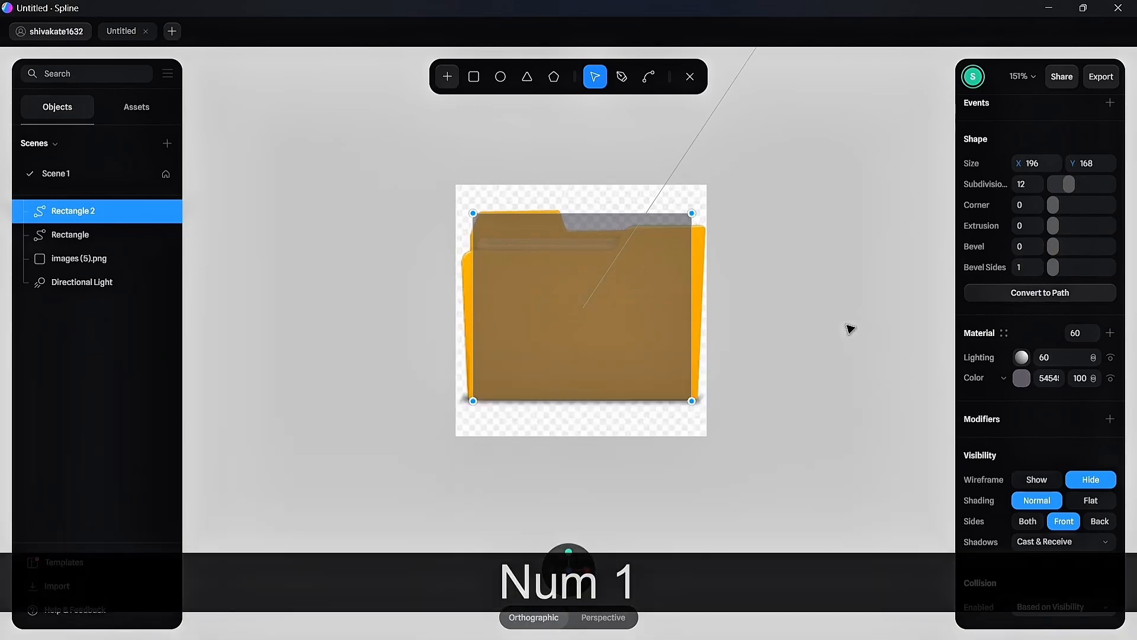
{"action": "left_click", "coordinate": [693, 213]}
{"action": "left_click_drag", "start_coordinate": [699, 218], "coordinate": [707, 227]}
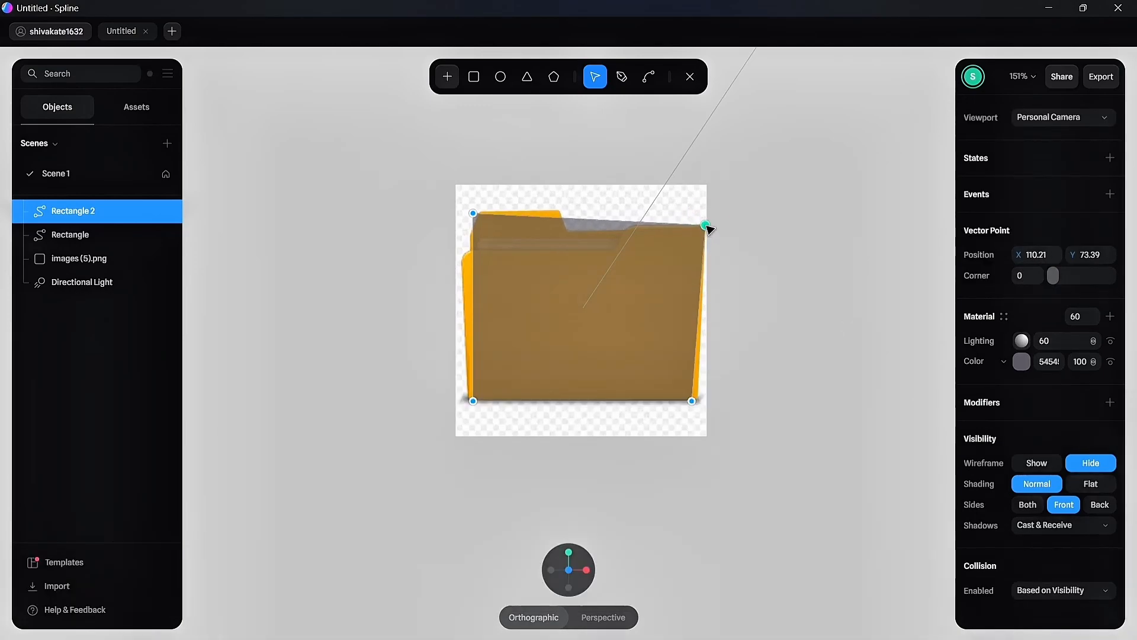
{"action": "left_click_drag", "start_coordinate": [692, 402], "coordinate": [698, 402]}
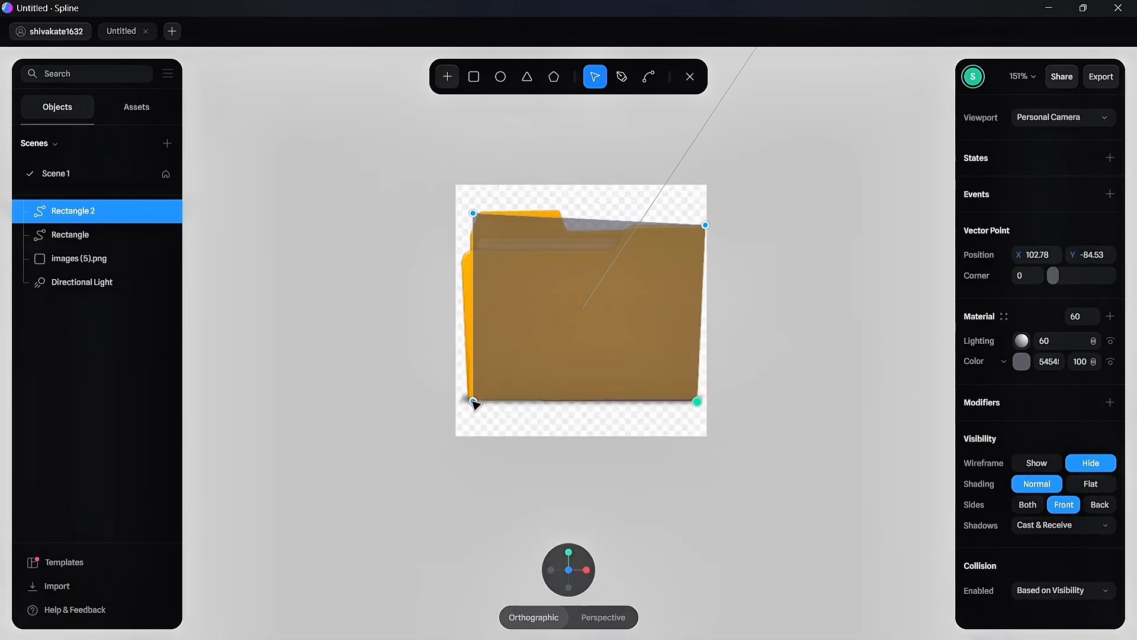
{"action": "left_click_drag", "start_coordinate": [473, 401], "coordinate": [469, 401]}
{"action": "left_click_drag", "start_coordinate": [474, 215], "coordinate": [462, 249]}
Add two points on the front shape's top edge and move them to trace the stepped notch.
{"action": "left_click", "coordinate": [621, 79]}
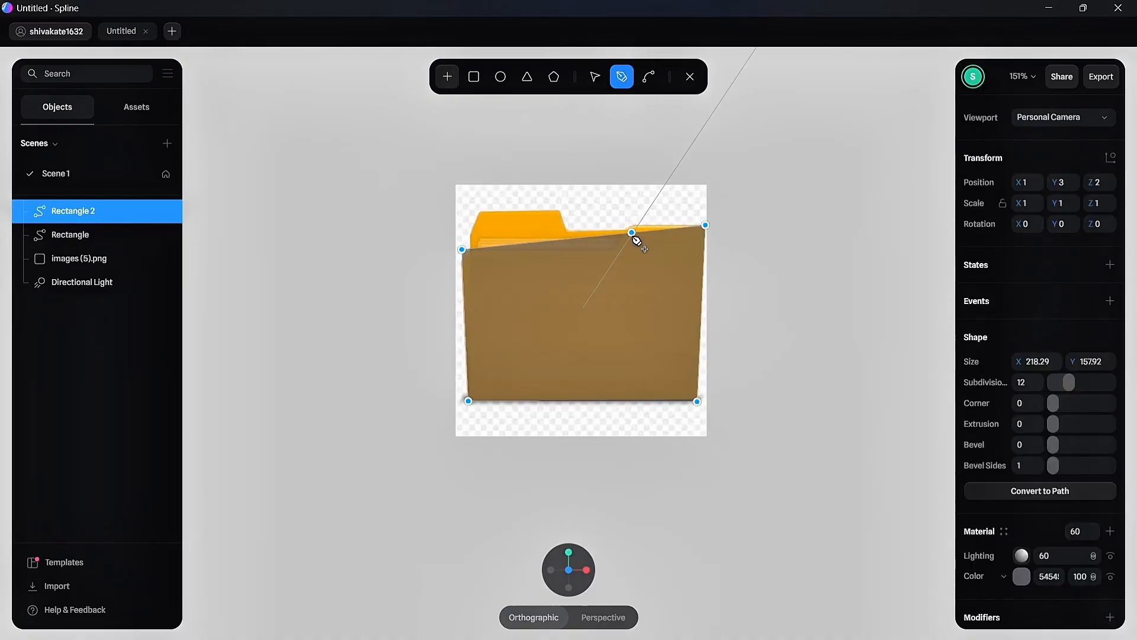
{"action": "key", "text": "Escape"}
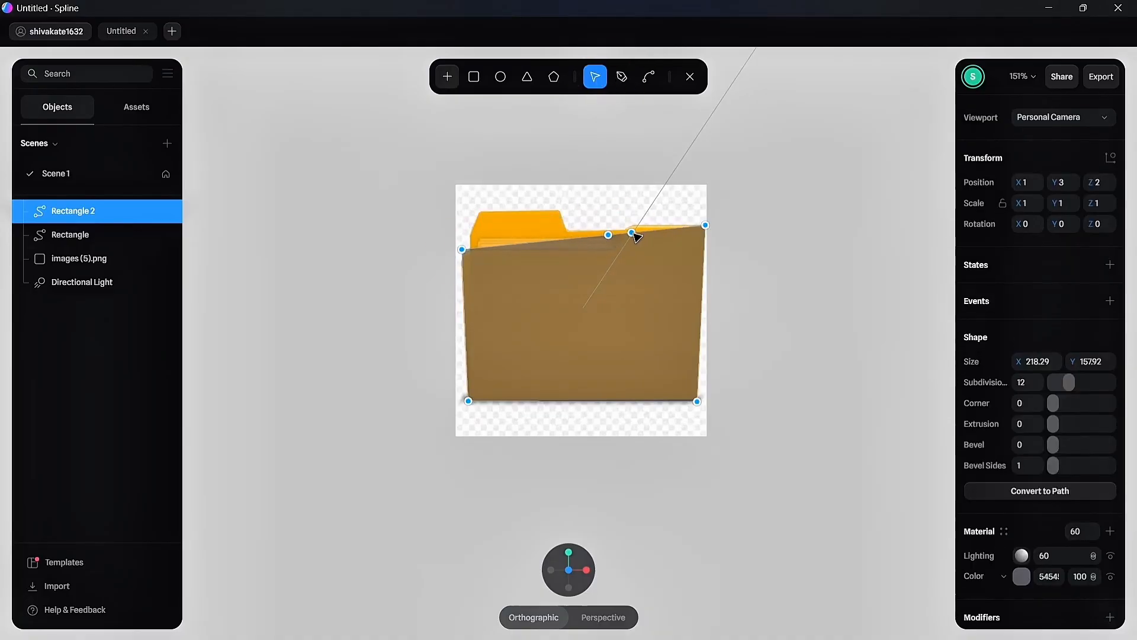
{"action": "left_click_drag", "start_coordinate": [632, 233], "coordinate": [623, 249]}
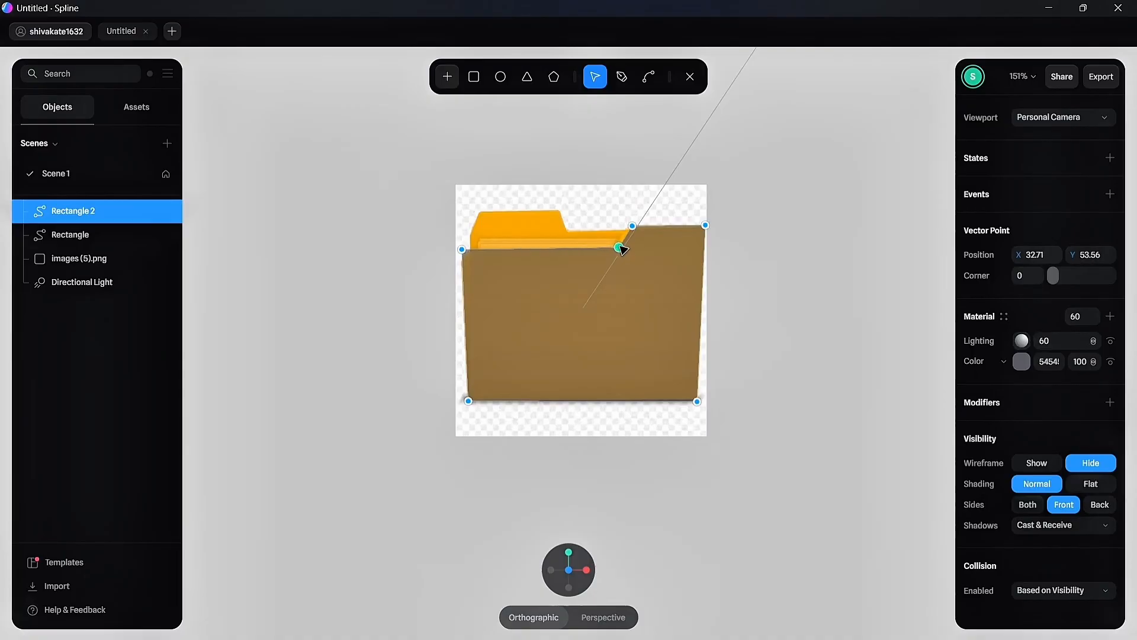
Round the front shape's upper-left corner to 9, round the notch's upper point slightly, and finish editing the shape.
{"action": "left_click", "coordinate": [462, 249]}
{"action": "left_click_drag", "start_coordinate": [1053, 275], "coordinate": [1054, 275]}
{"action": "key", "text": "KP_1"}
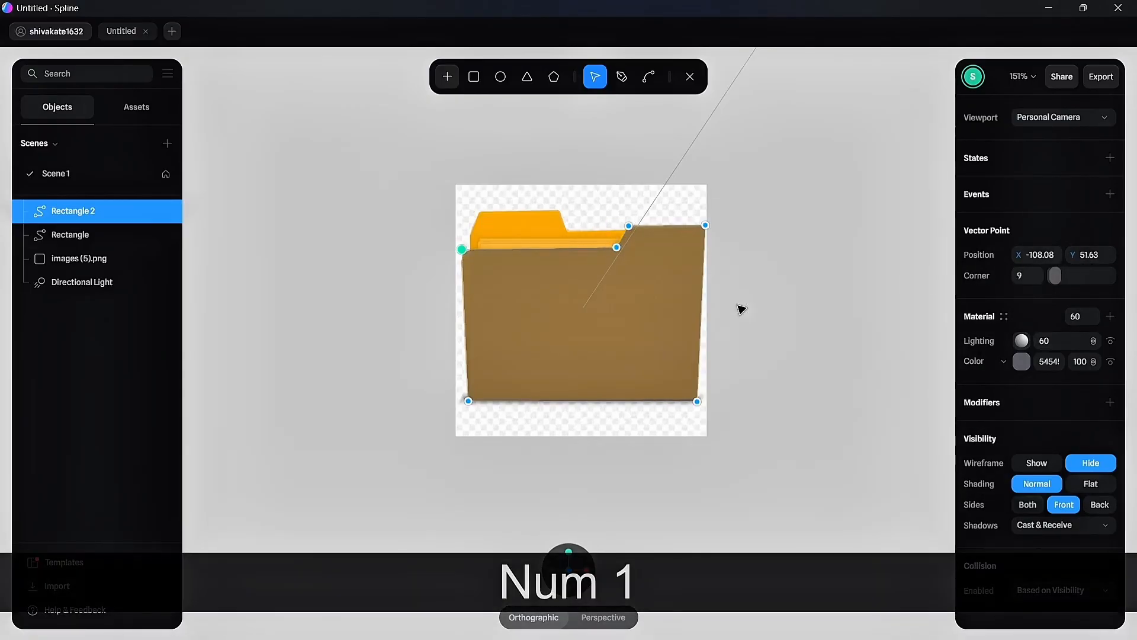
{"action": "left_click", "coordinate": [630, 226]}
{"action": "key", "text": "KP_1"}
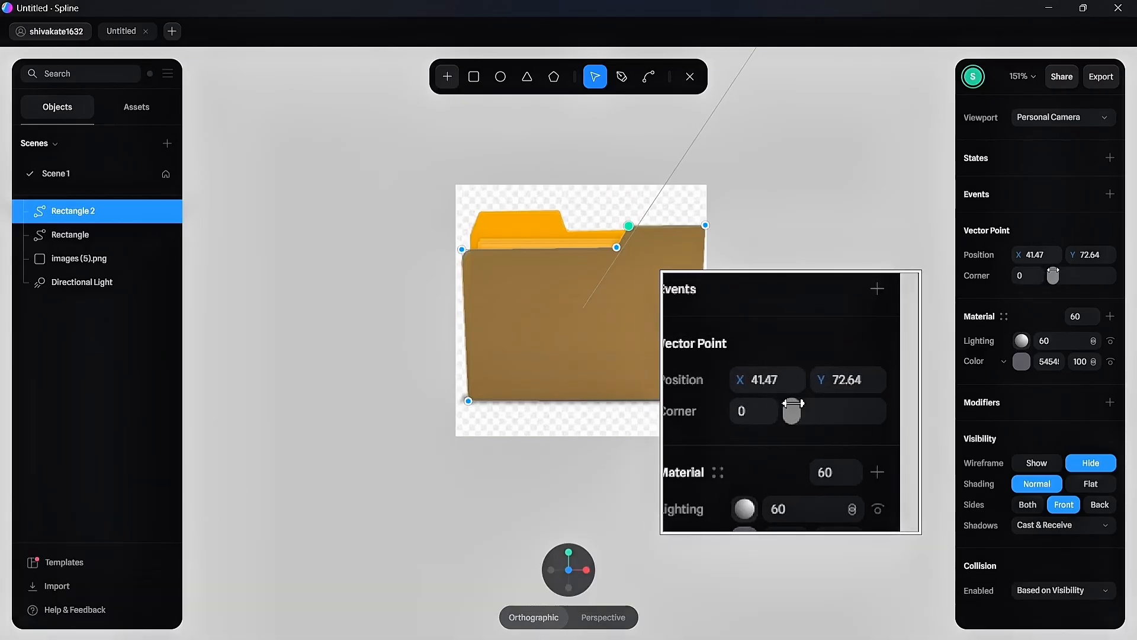
{"action": "left_click", "coordinate": [854, 277]}
{"action": "key", "text": "KP_1"}
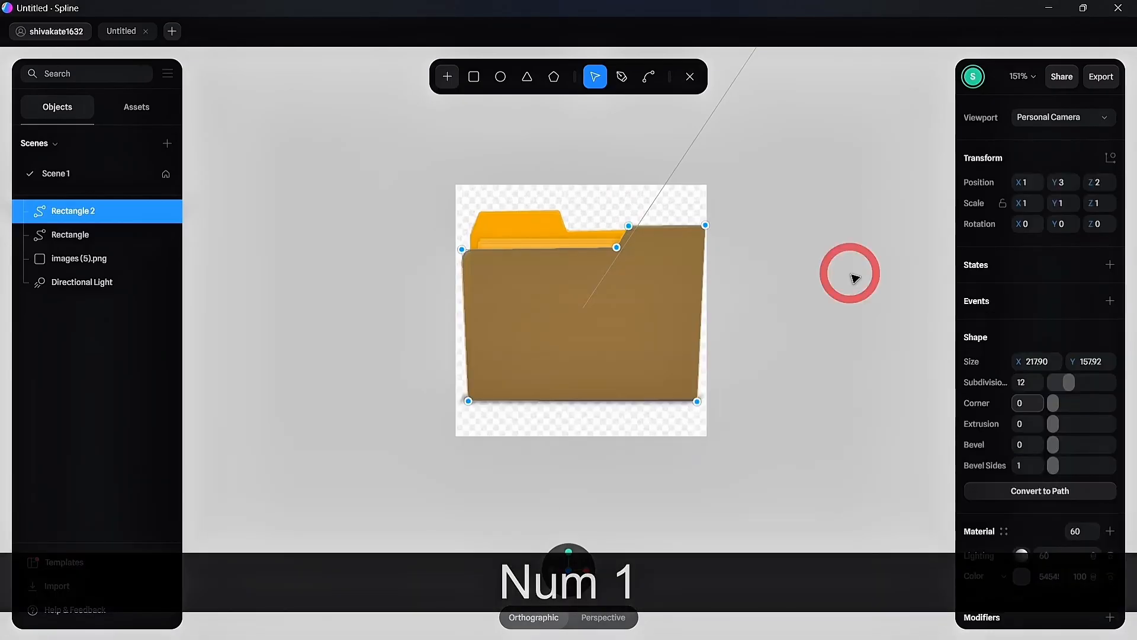
{"action": "left_click", "coordinate": [853, 278]}
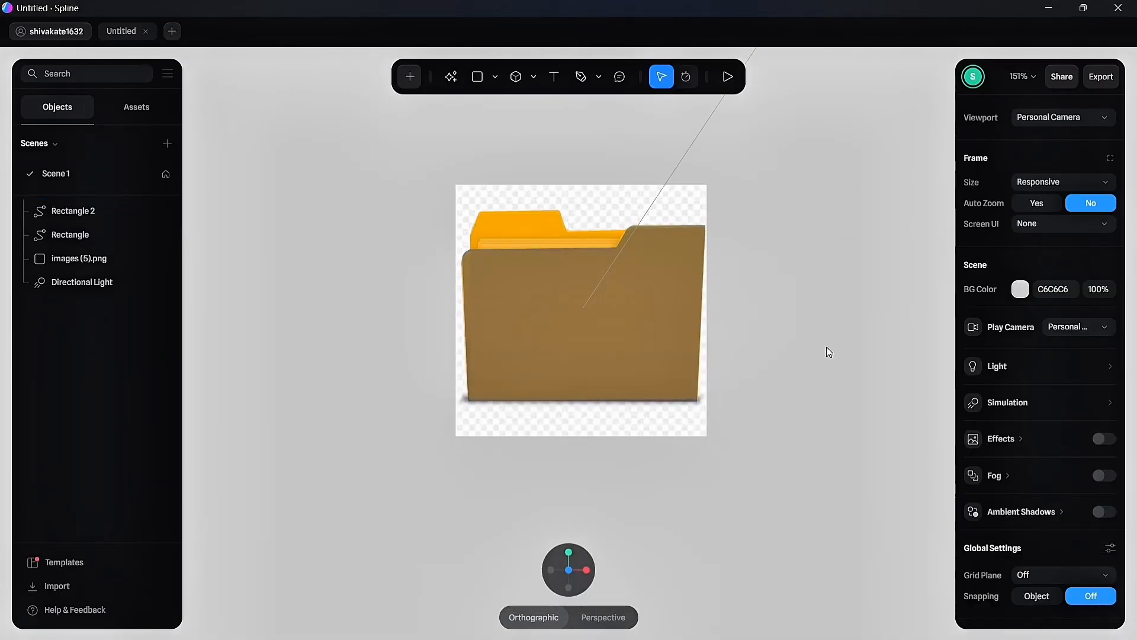
Set the front shape's material opacity to 100 and recolor it with the folder's orange.
{"action": "left_click", "coordinate": [660, 363]}
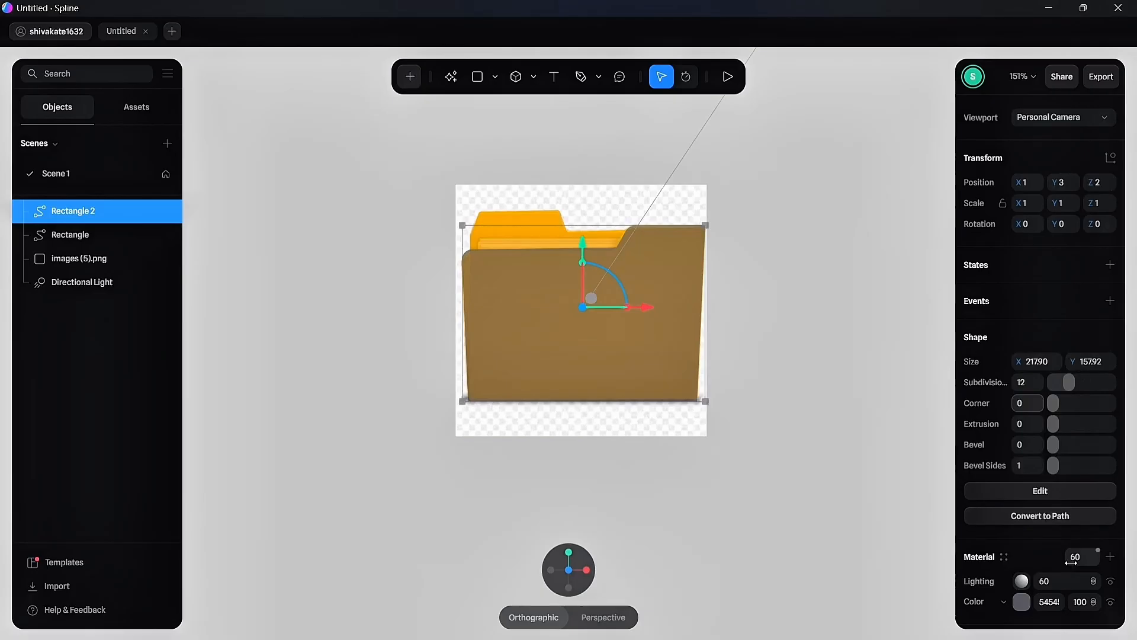
{"action": "type", "text": "100"}
{"action": "scroll", "coordinate": [1074, 555], "scroll_direction": "down", "scroll_amount": 5}
{"action": "left_click", "coordinate": [798, 375]}
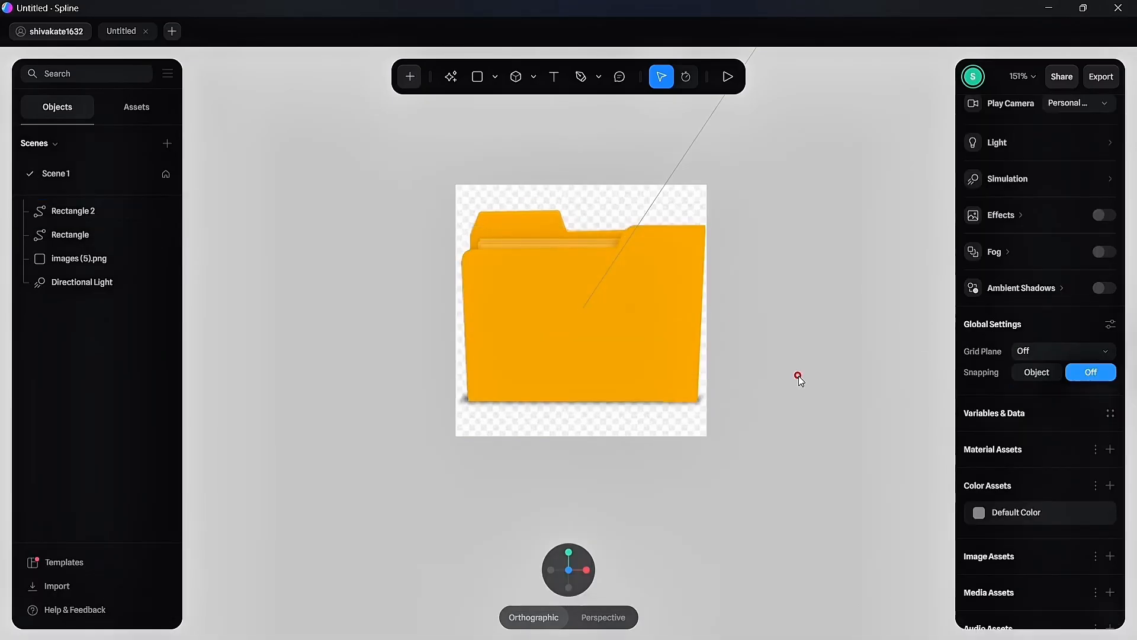
Hide the reference image images (5).png so only the two folder shapes show.
{"action": "middle_click_drag", "start_coordinate": [799, 375], "coordinate": [721, 395], "text": "shift"}
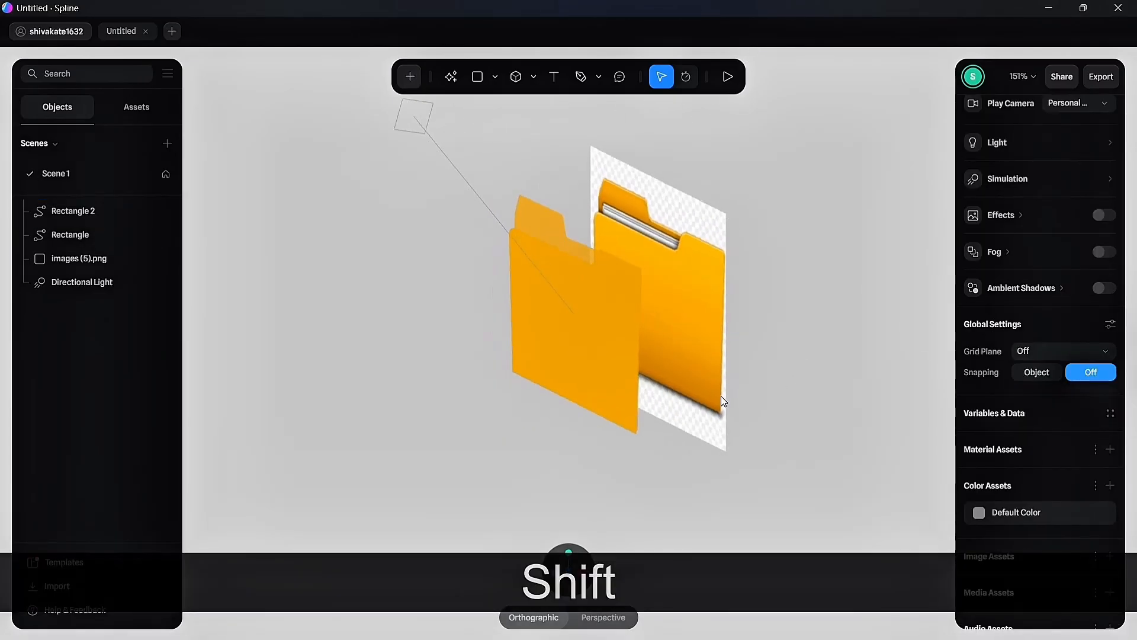
{"action": "scroll", "coordinate": [699, 364], "scroll_direction": "up", "scroll_amount": 3}
{"action": "left_click", "coordinate": [698, 365]}
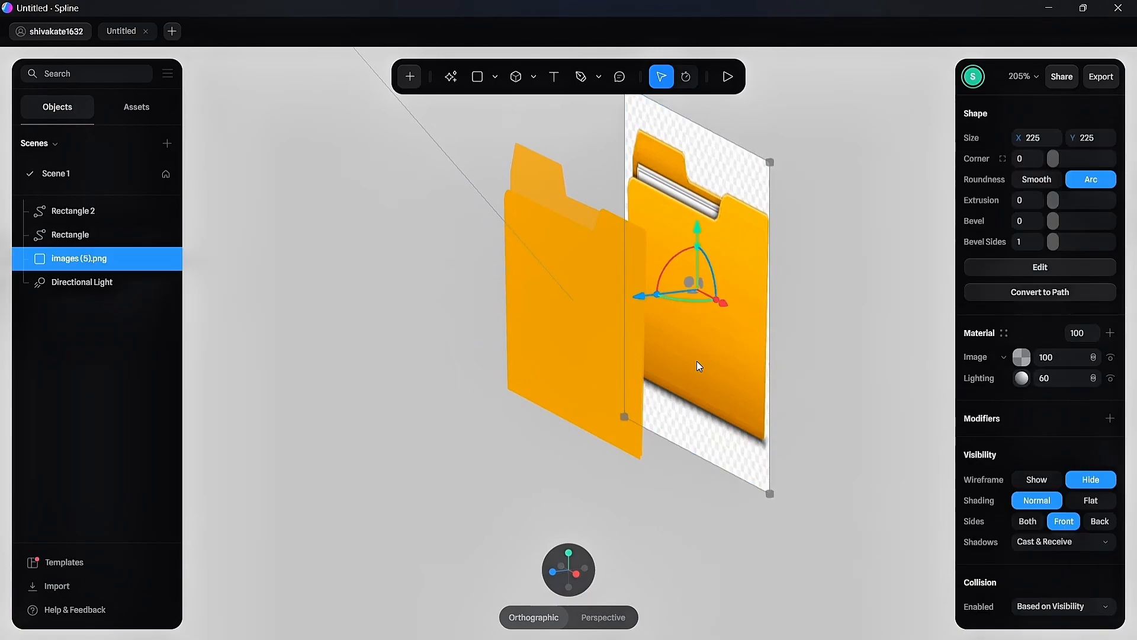
{"action": "left_click", "coordinate": [154, 260]}
{"action": "left_click", "coordinate": [492, 325]}
Set the front folder shape's extrusion to 2.
{"action": "left_click", "coordinate": [542, 372]}
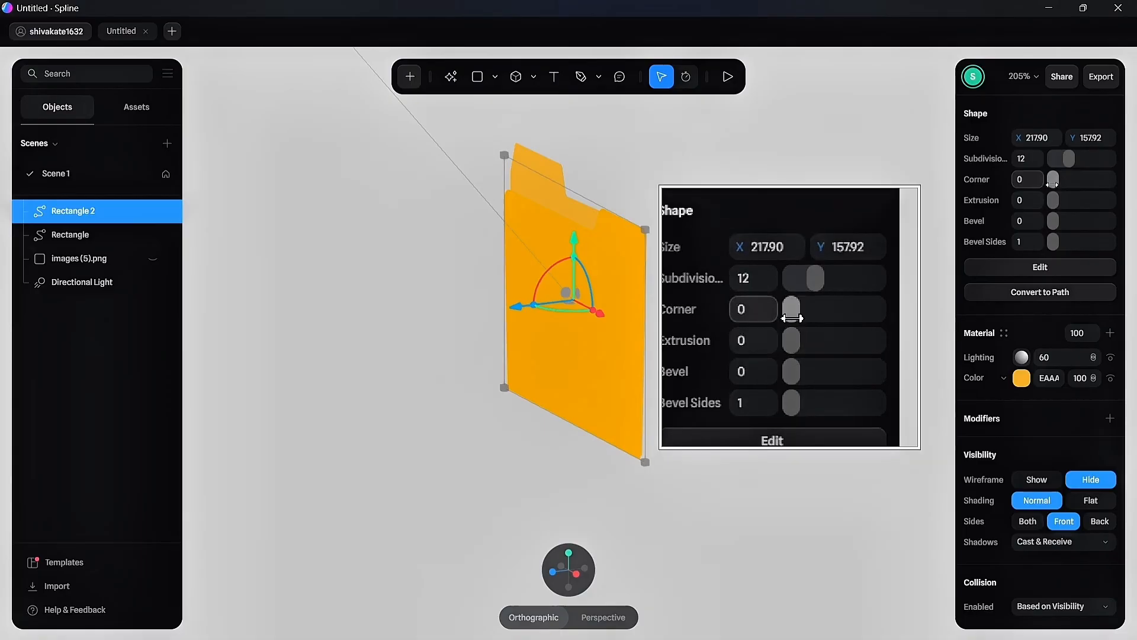
{"action": "left_click", "coordinate": [1030, 200]}
{"action": "type", "text": "2"}
{"action": "key", "text": "Return"}
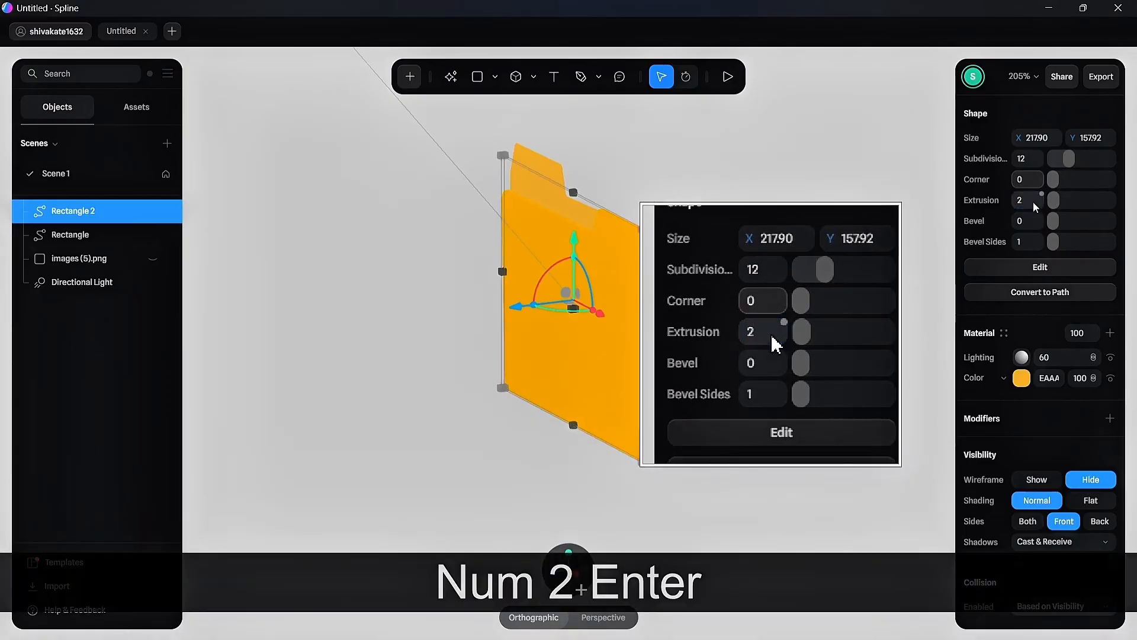
Set the back folder shape's extrusion to 2.
{"action": "left_click", "coordinate": [83, 237]}
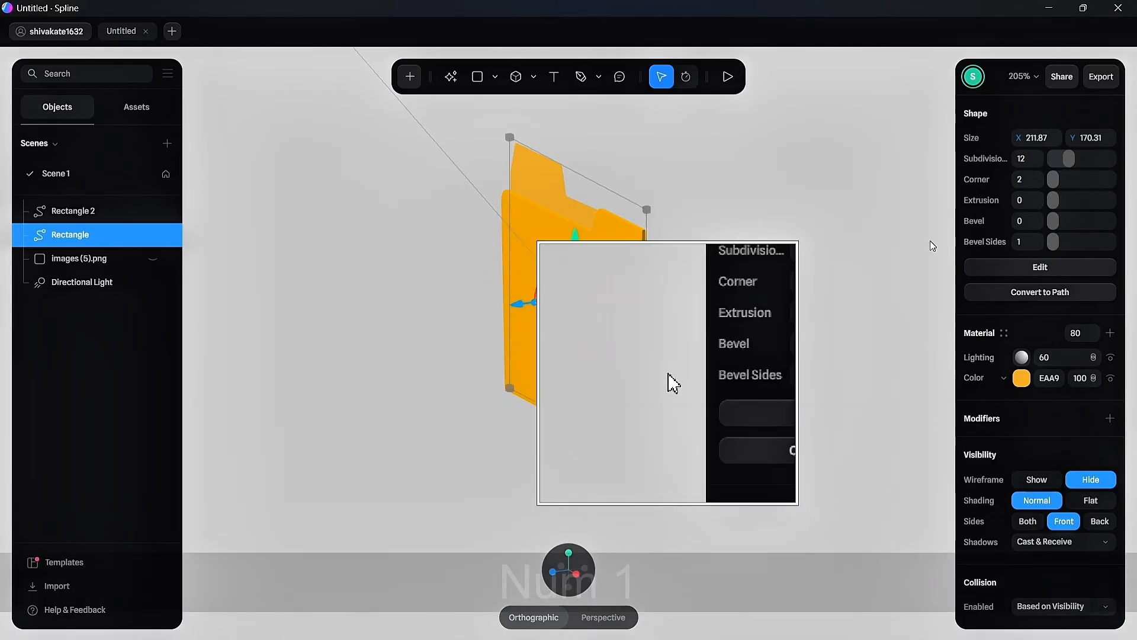
{"action": "left_click", "coordinate": [1030, 200]}
{"action": "type", "text": "2"}
{"action": "key", "text": "Return"}
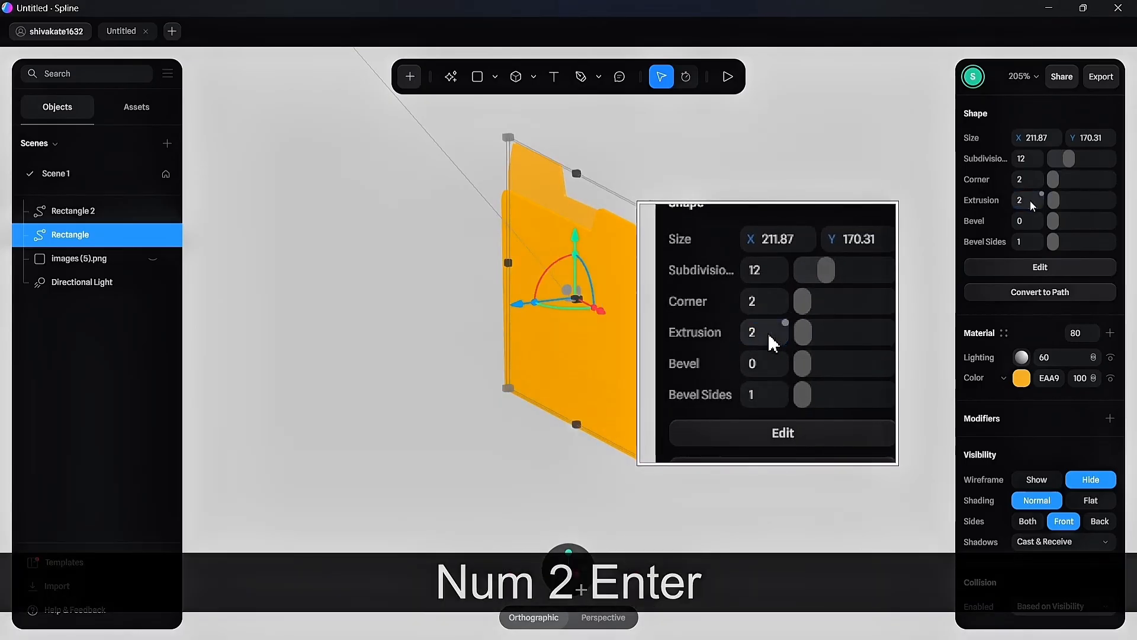
{"action": "key", "text": "KP_1"}
{"action": "left_click", "coordinate": [739, 283]}
Put the front folder shape, Rectangle 2, in its own group and name the group FRONT.
{"action": "left_click", "coordinate": [95, 215]}
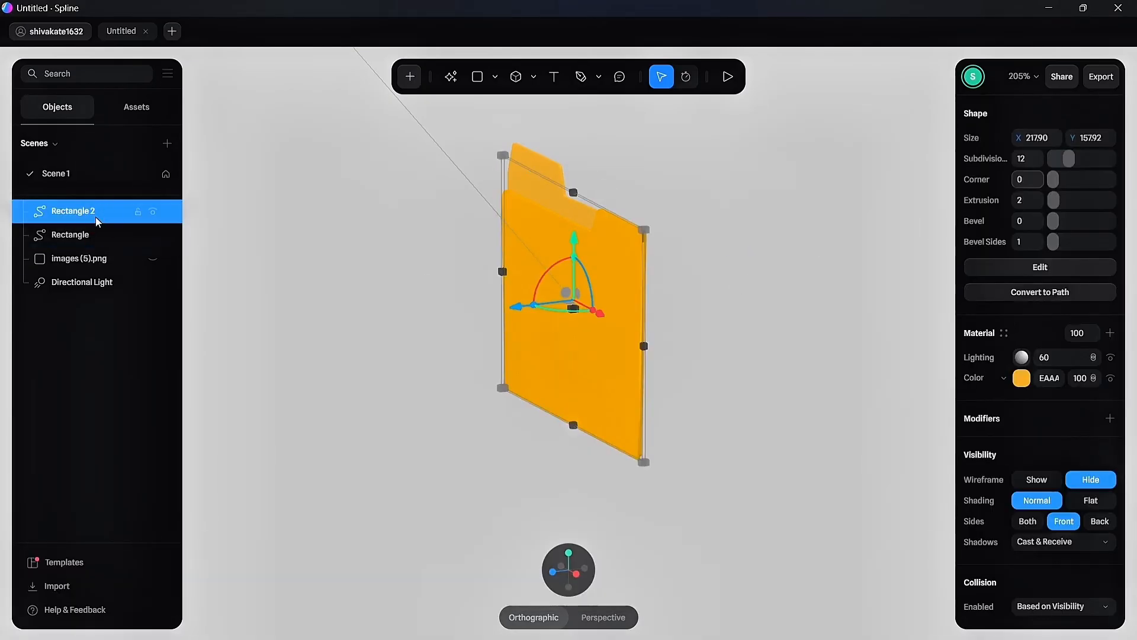
{"action": "key", "text": "KP_1"}
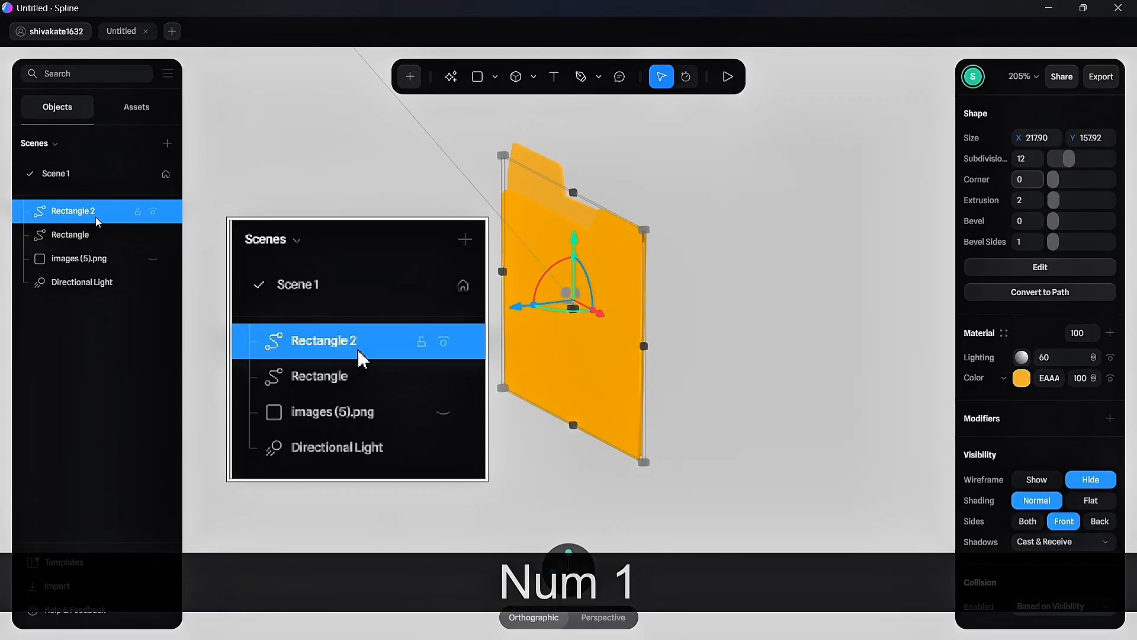
{"action": "key", "text": "ctrl+g"}
{"action": "double_click", "coordinate": [96, 212]}
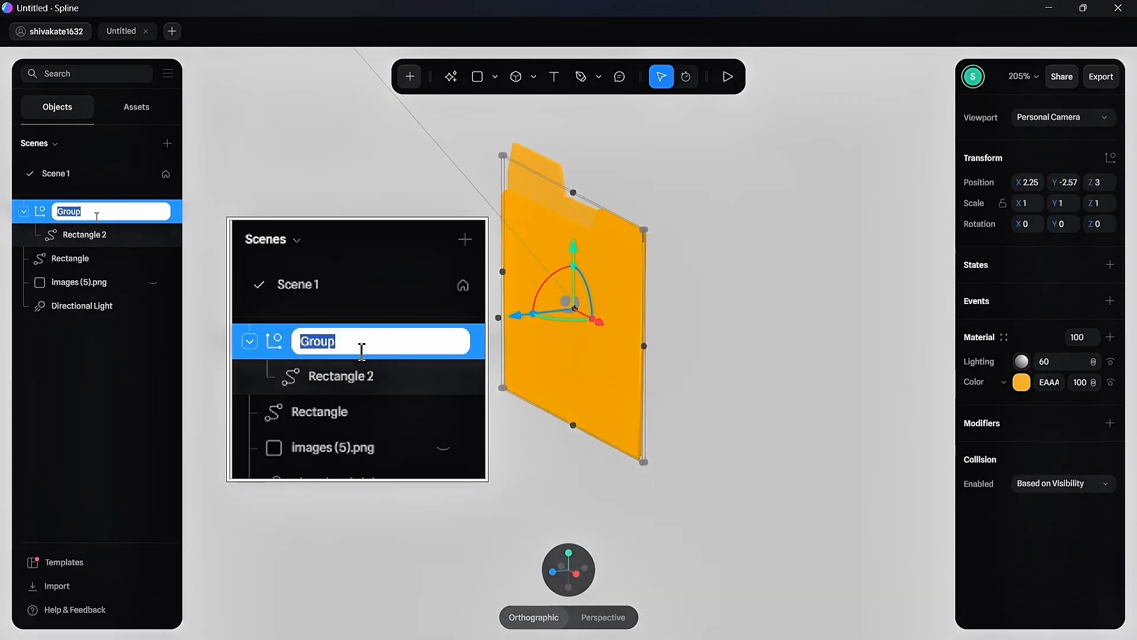
{"action": "type", "text": "FRONT"}
{"action": "key", "text": "Return"}
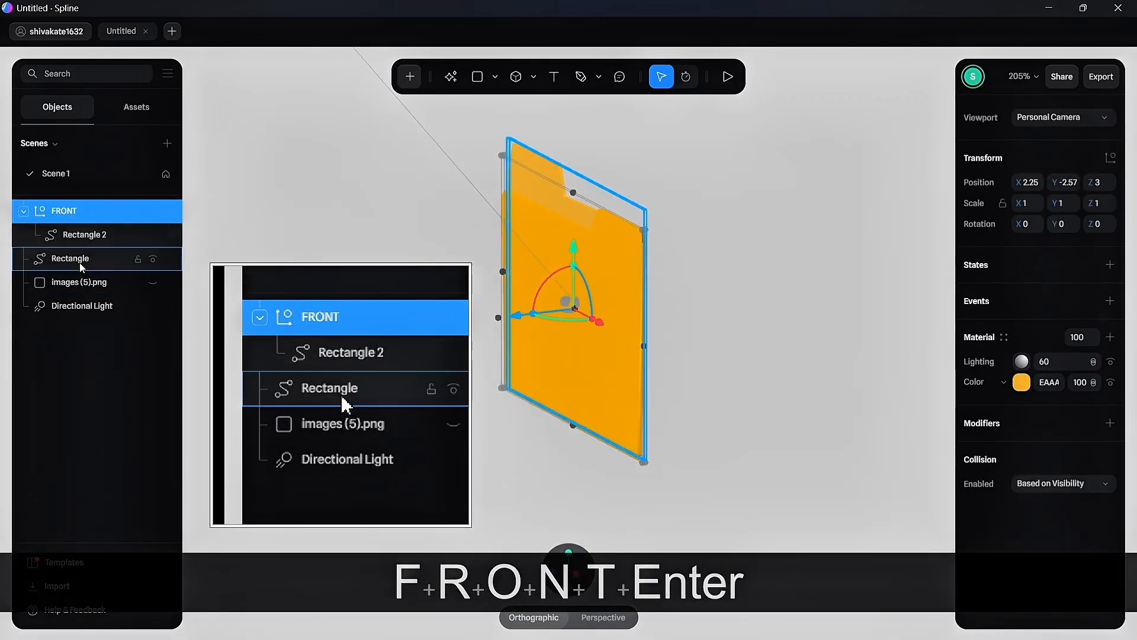
Put the back folder shape, Rectangle, in its own group and name the group BACK.
{"action": "left_click", "coordinate": [79, 262]}
{"action": "key", "text": "ctrl+g"}
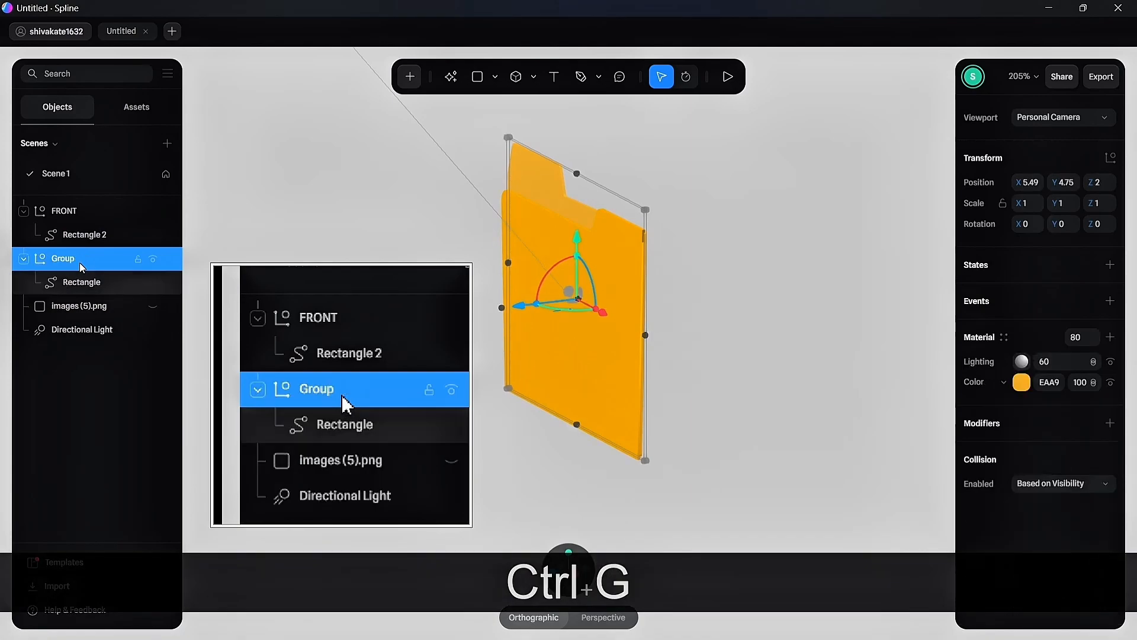
{"action": "double_click", "coordinate": [79, 262]}
{"action": "type", "text": "BACK"}
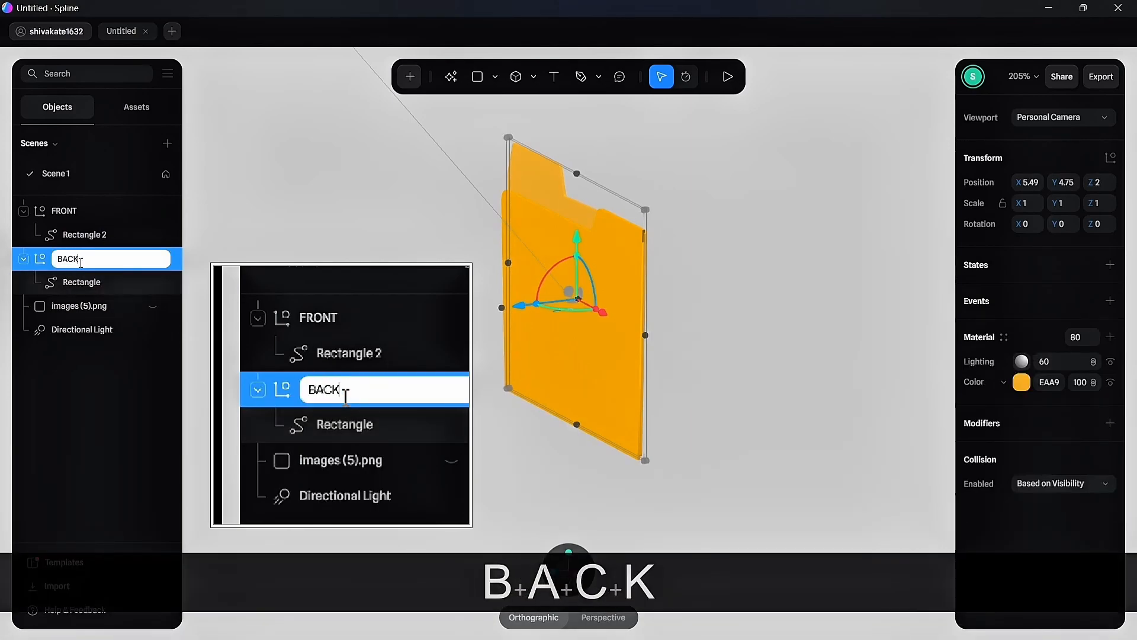
{"action": "key", "text": "Return"}
{"action": "key", "text": "Caps_Lock"}
{"action": "key", "text": "KP_1"}
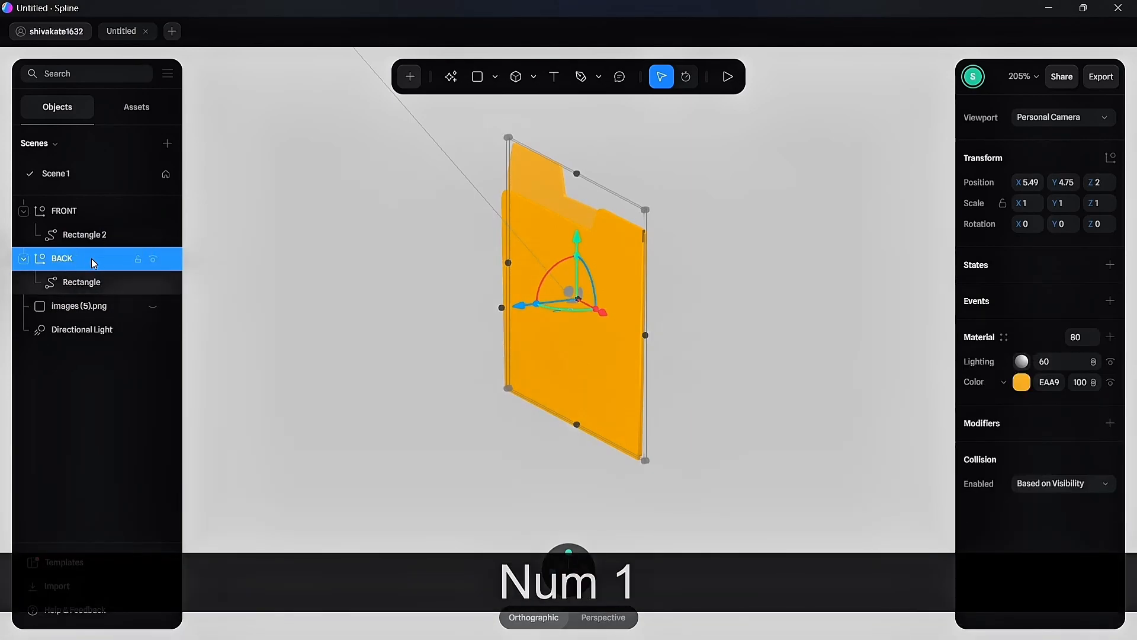
{"action": "left_click", "coordinate": [425, 294]}
Move the FRONT group's pivot down to the panel's bottom edge, at about Y -80.57, and shift the group forward from the back panel.
{"action": "left_click", "coordinate": [594, 339]}
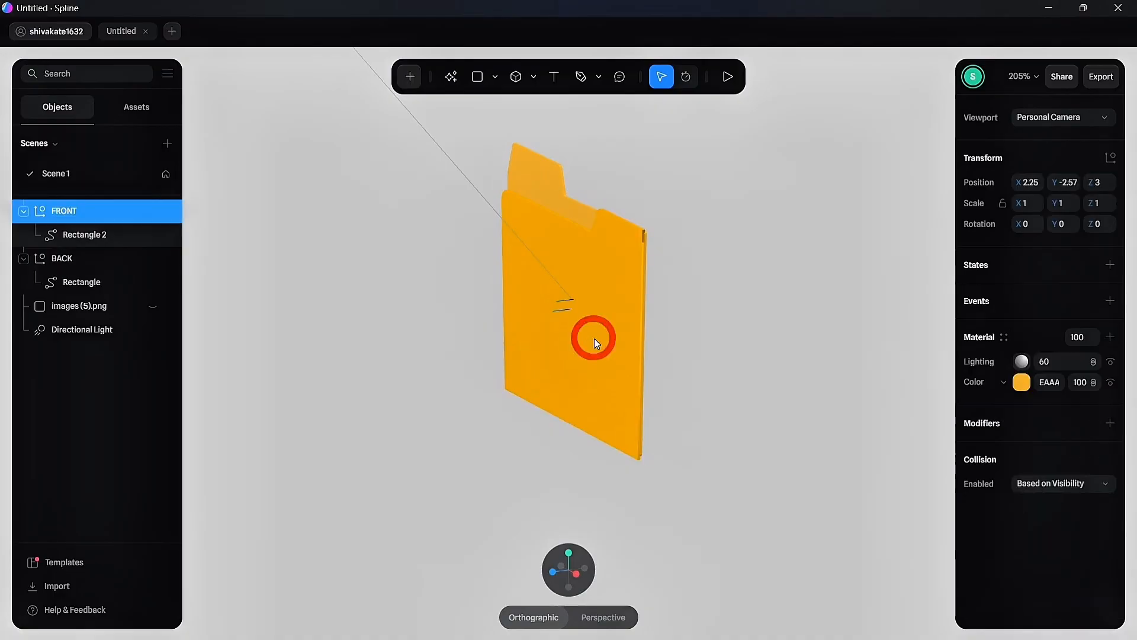
{"action": "key", "text": "ctrl+alt"}
{"action": "left_click_drag", "start_coordinate": [575, 316], "coordinate": [572, 368]}
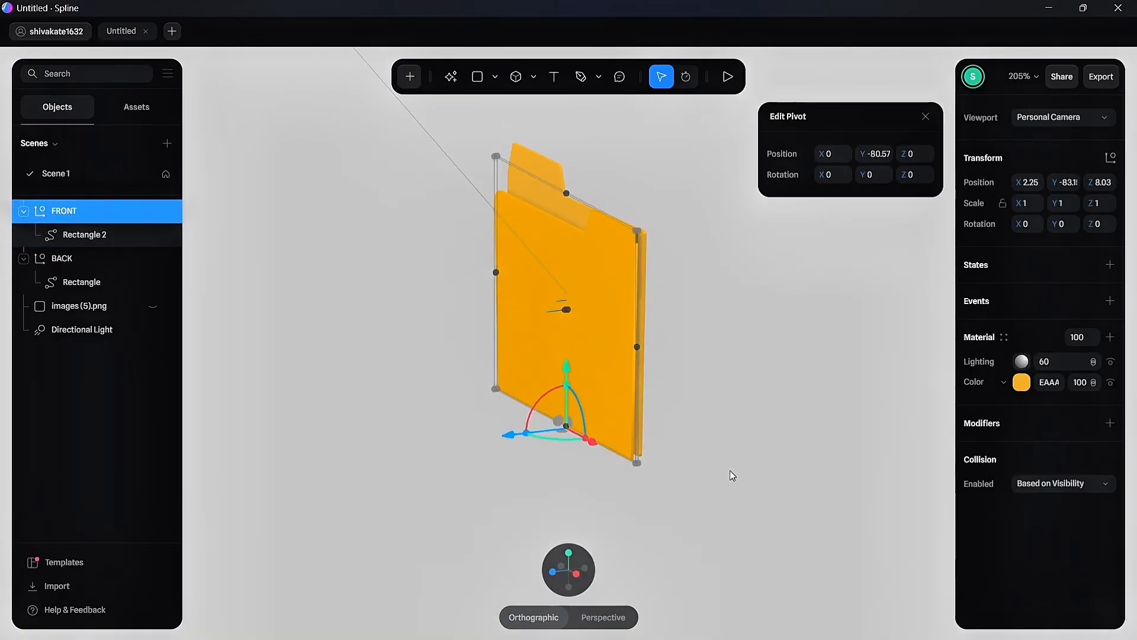
Tilt the FRONT group open by about 3.1 degrees around X and move it back to about Z 3.64 against the back panel.
{"action": "mouse_move", "coordinate": [743, 484]}
{"action": "middle_mouse_down", "text": "ctrl"}
{"action": "mouse_move", "coordinate": [710, 499]}
{"action": "mouse_move", "coordinate": [733, 491]}
{"action": "middle_mouse_up", "text": "ctrl"}
{"action": "left_click_drag", "start_coordinate": [538, 397], "coordinate": [541, 402]}
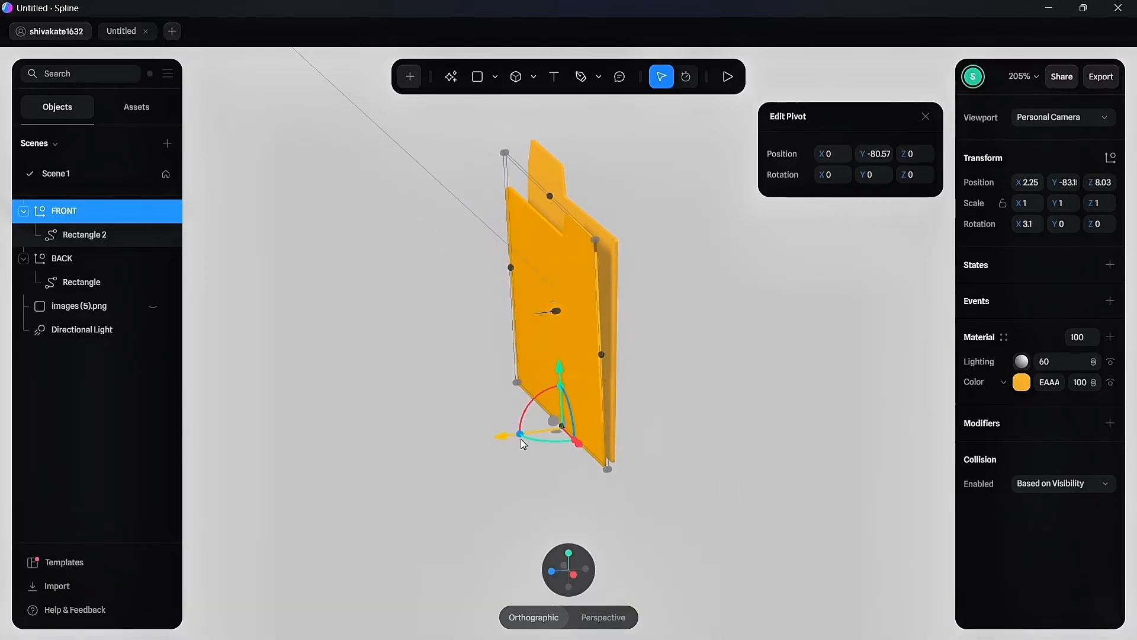
{"action": "left_click_drag", "start_coordinate": [505, 439], "coordinate": [509, 438]}
{"action": "left_click", "coordinate": [714, 513]}
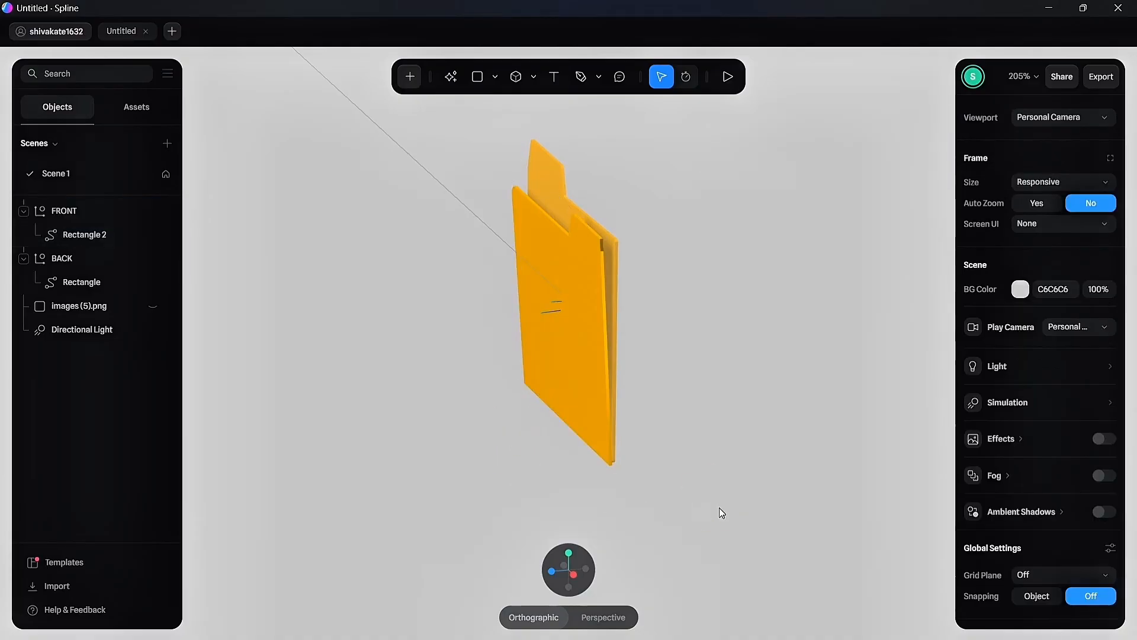
{"action": "left_click", "coordinate": [553, 570]}
{"action": "left_click", "coordinate": [670, 379]}
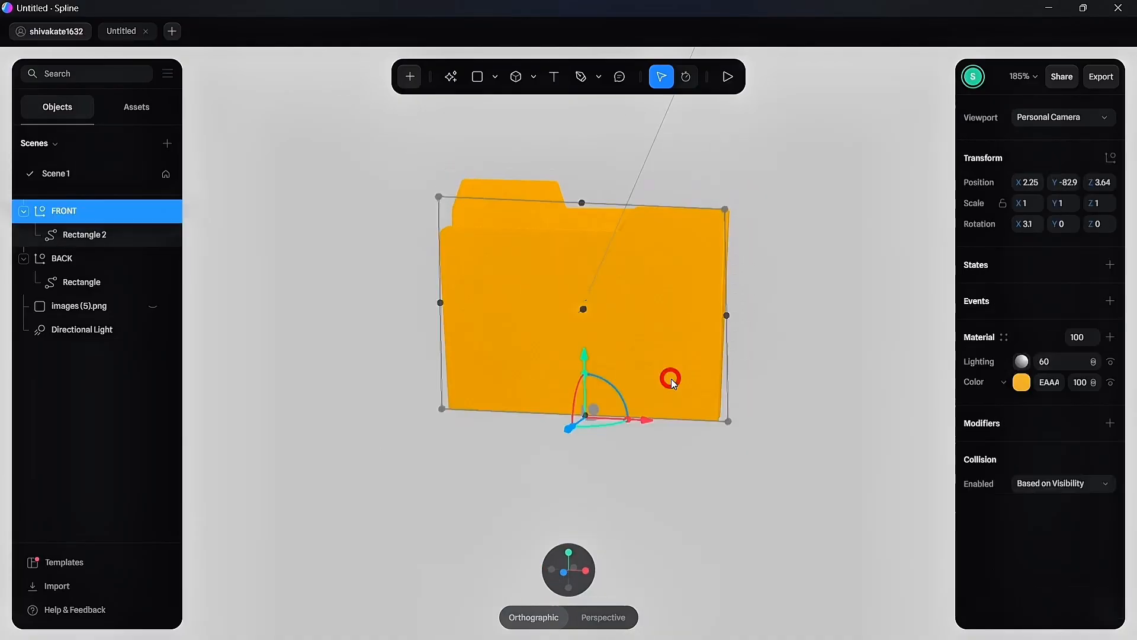
Recolour the front folder shape, Rectangle 2, a slightly darker orange than the back panel.
{"action": "left_click", "coordinate": [85, 234]}
{"action": "scroll", "coordinate": [1011, 475], "scroll_direction": "down", "scroll_amount": 3}
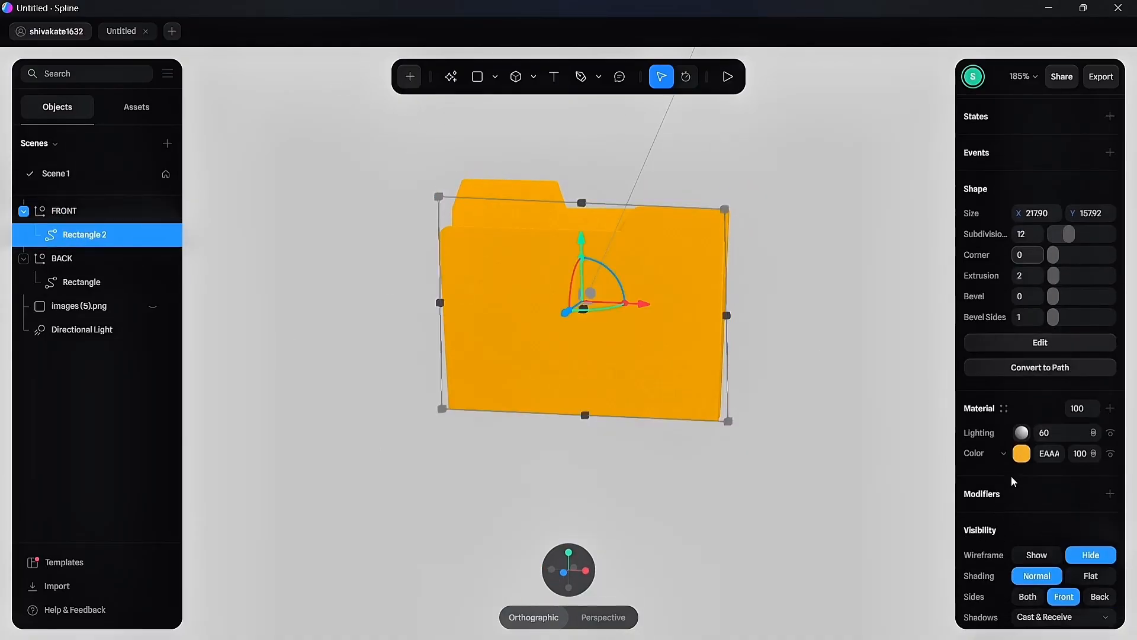
{"action": "left_click", "coordinate": [1022, 453]}
{"action": "left_click", "coordinate": [1086, 536]}
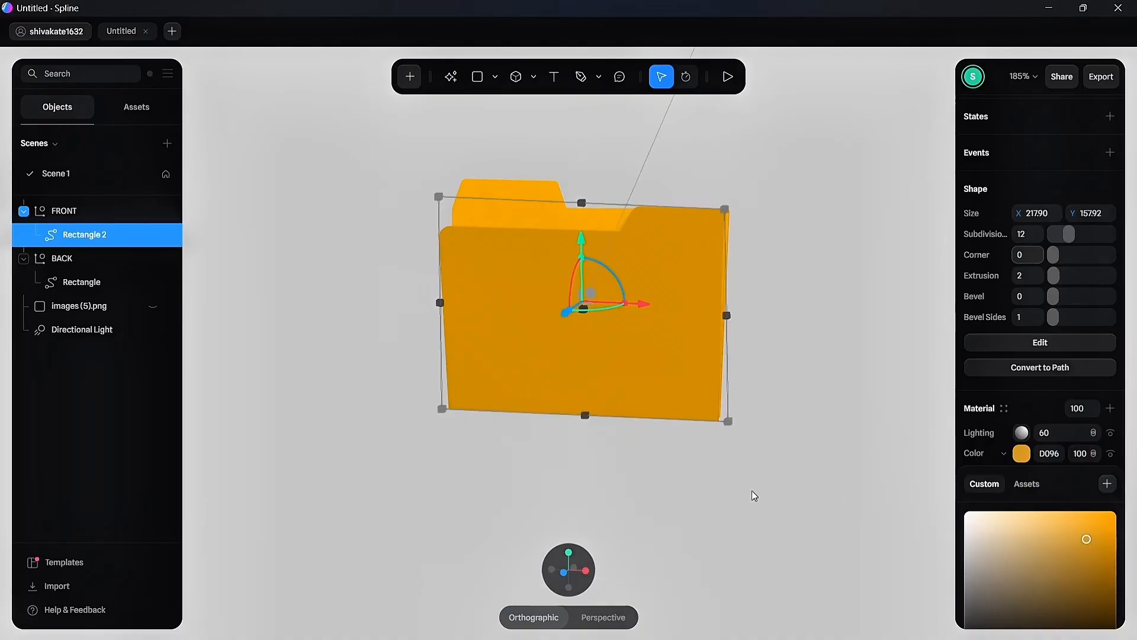
{"action": "left_click", "coordinate": [713, 485]}
Move the BACK group's pivot down to the panel's bottom edge, at about Y -78.02.
{"action": "middle_click_drag", "start_coordinate": [818, 474], "coordinate": [653, 472], "text": "shift"}
{"action": "middle_click_drag", "start_coordinate": [549, 467], "coordinate": [605, 458]}
{"action": "left_click", "coordinate": [605, 458]}
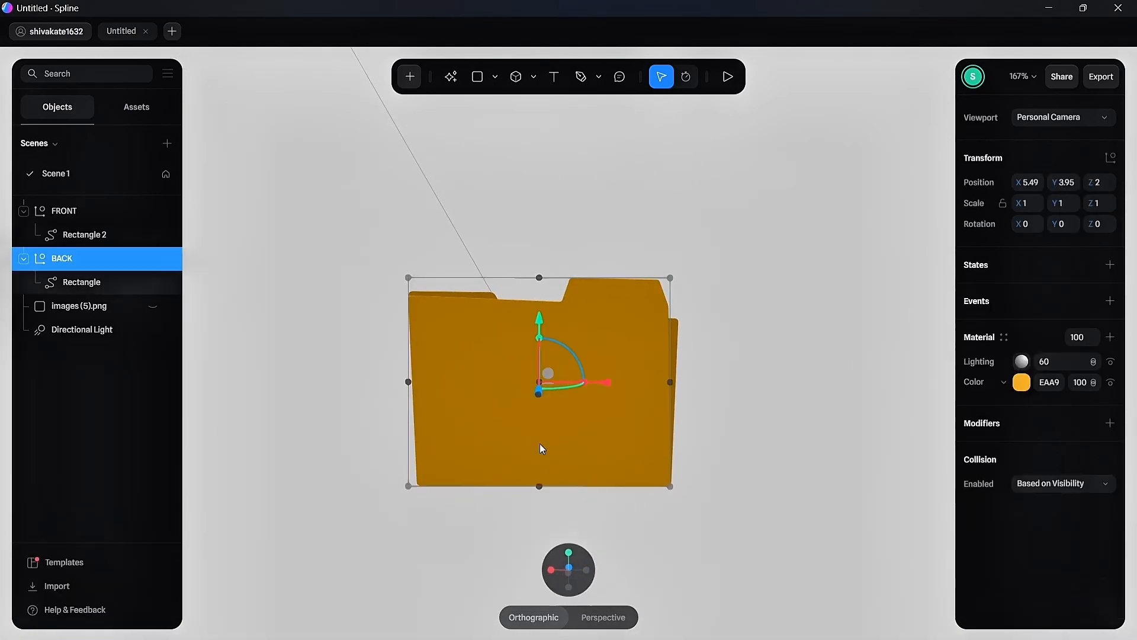
{"action": "left_click_drag", "start_coordinate": [542, 321], "coordinate": [548, 422], "text": "ctrl+alt"}
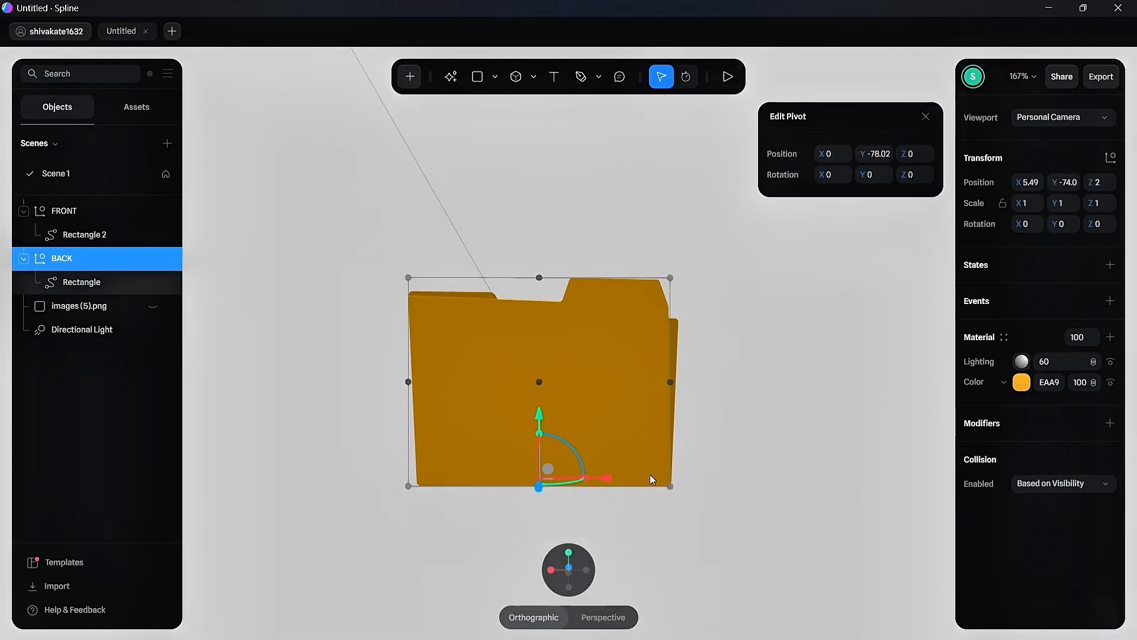
{"action": "mouse_move", "coordinate": [759, 524]}
{"action": "middle_mouse_down", "text": "ctrl"}
{"action": "mouse_move", "coordinate": [704, 505]}
{"action": "mouse_move", "coordinate": [754, 517]}
{"action": "middle_mouse_up", "text": "ctrl"}
{"action": "left_click", "coordinate": [754, 517]}
Draw a rectangle over the folder's front and stretch it sideways to about 178 by 129 as a paper sheet.
{"action": "middle_click_drag", "start_coordinate": [709, 393], "coordinate": [589, 389], "text": "ctrl+shift"}
{"action": "left_click", "coordinate": [746, 527]}
{"action": "scroll", "coordinate": [606, 473], "scroll_direction": "down", "scroll_amount": 4}
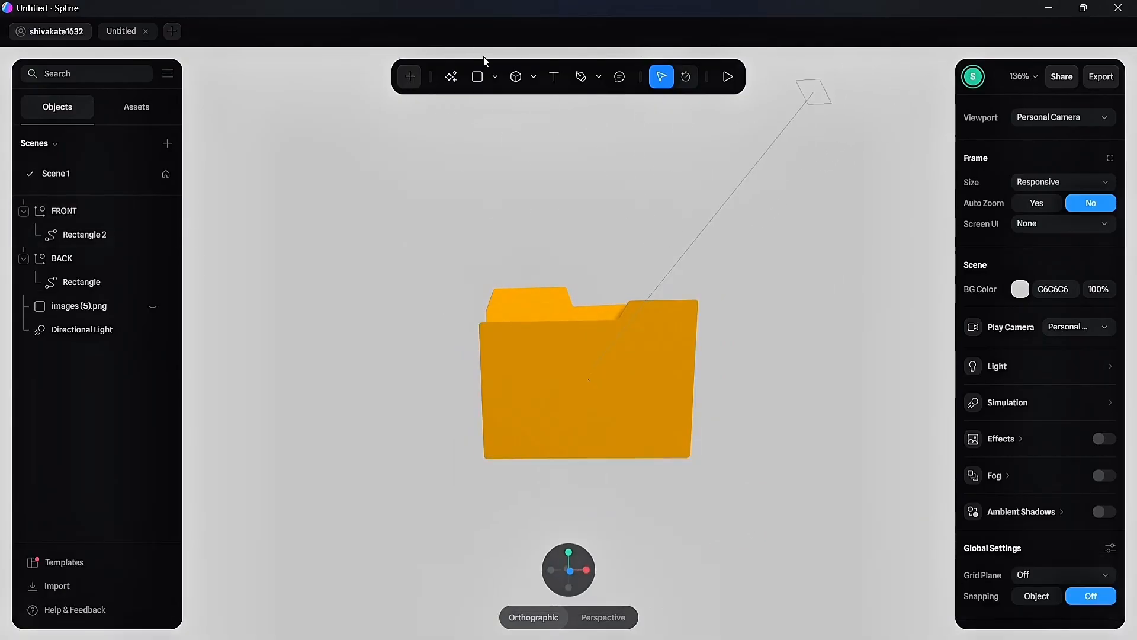
{"action": "left_click", "coordinate": [479, 76]}
{"action": "left_click_drag", "start_coordinate": [524, 329], "coordinate": [640, 451]}
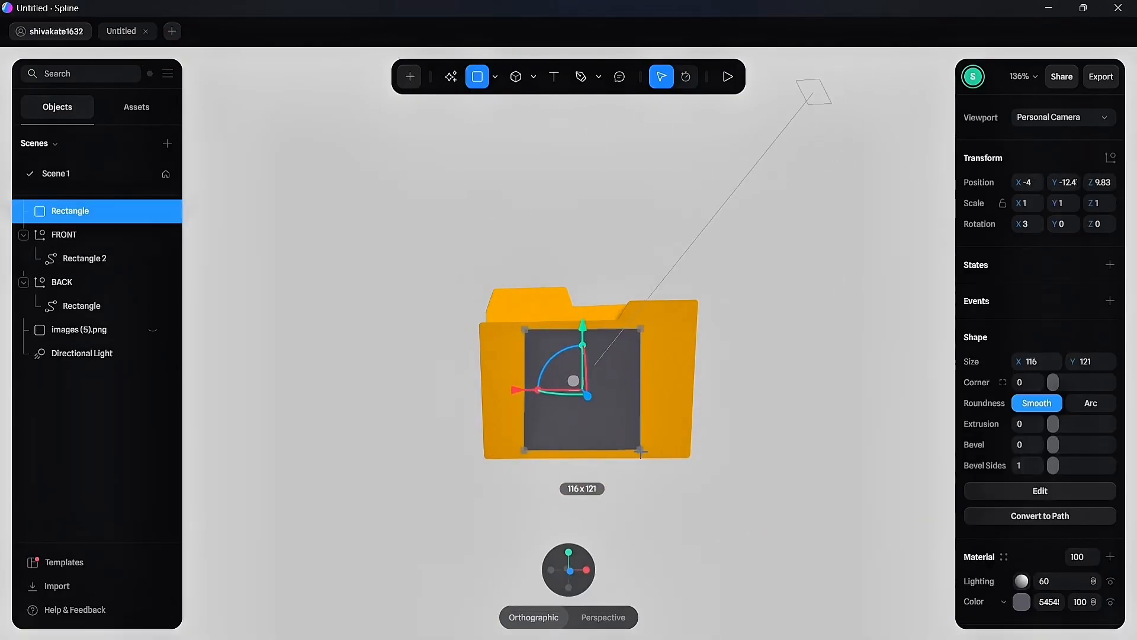
{"action": "left_click_drag", "start_coordinate": [641, 388], "coordinate": [681, 385]}
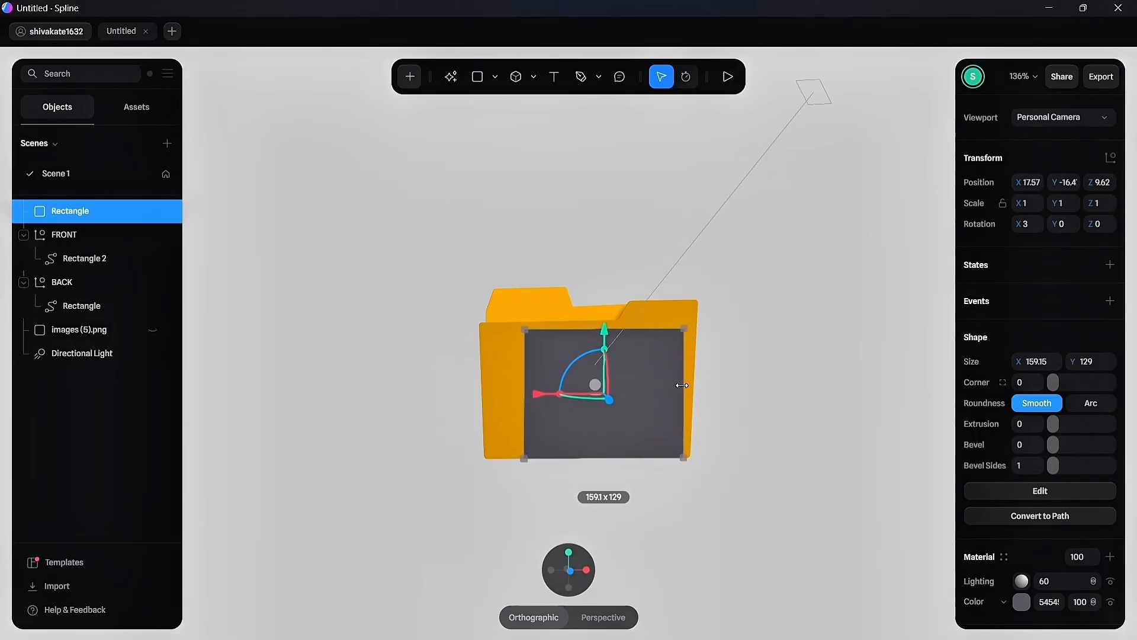
{"action": "left_click_drag", "start_coordinate": [526, 415], "coordinate": [496, 415]}
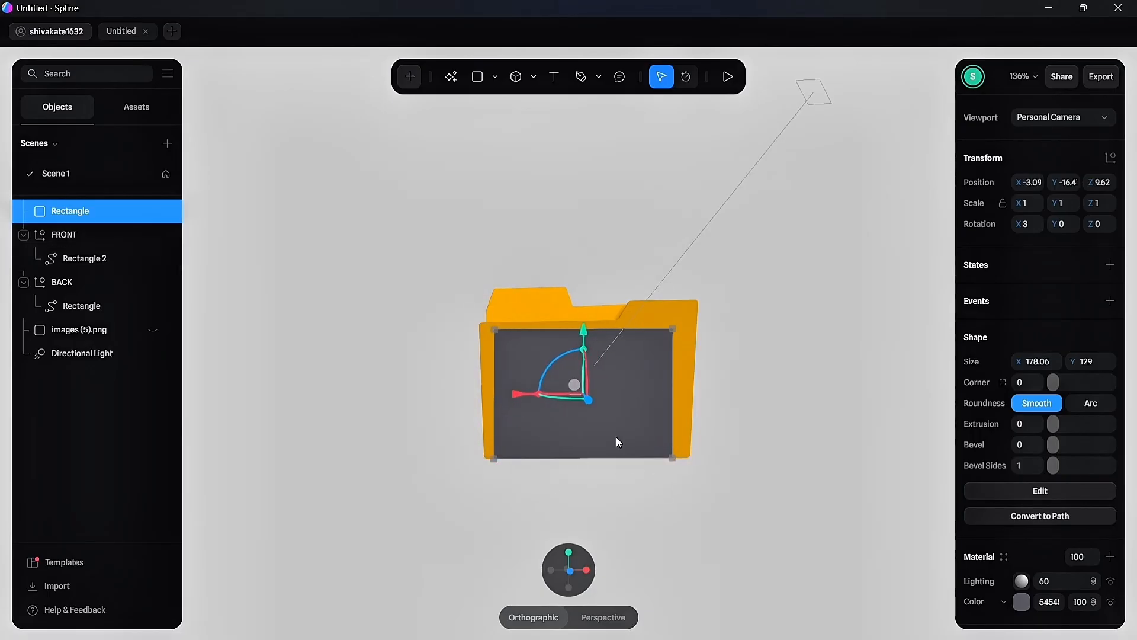
Reset the new rectangle's rotation to 0 and move it forward, clear of the folder, to about Z 33.77.
{"action": "right_click", "coordinate": [618, 442]}
{"action": "scroll", "coordinate": [634, 379], "scroll_direction": "down", "scroll_amount": 3}
{"action": "left_click", "coordinate": [653, 365]}
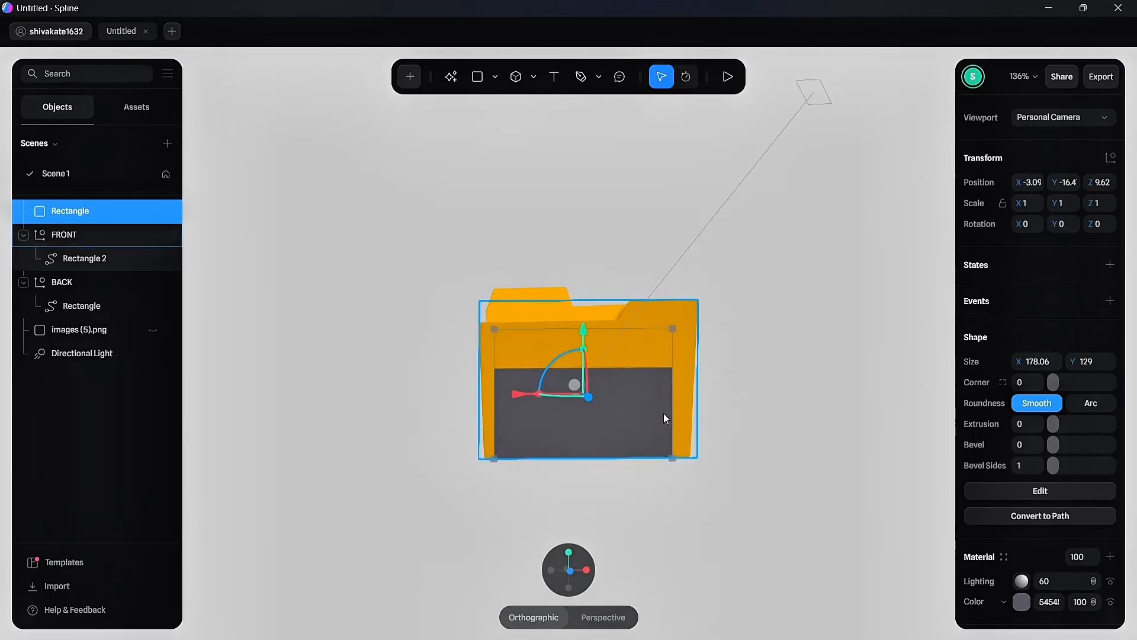
{"action": "middle_click_drag", "start_coordinate": [779, 460], "coordinate": [540, 431], "text": "ctrl"}
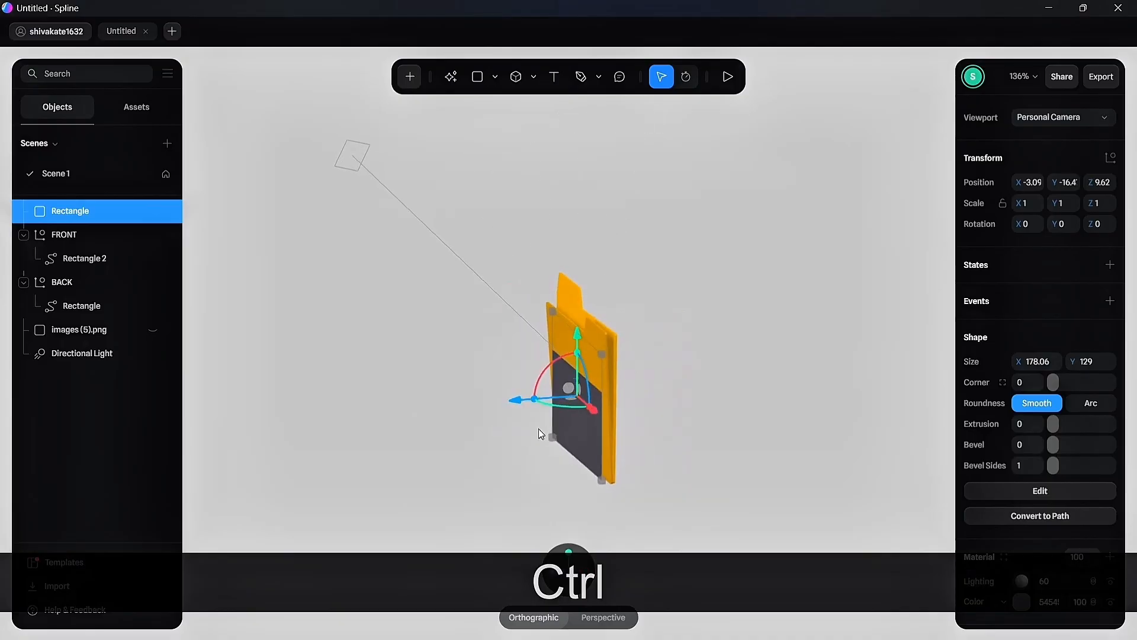
{"action": "left_click_drag", "start_coordinate": [515, 400], "coordinate": [491, 401]}
{"action": "left_click", "coordinate": [551, 575]}
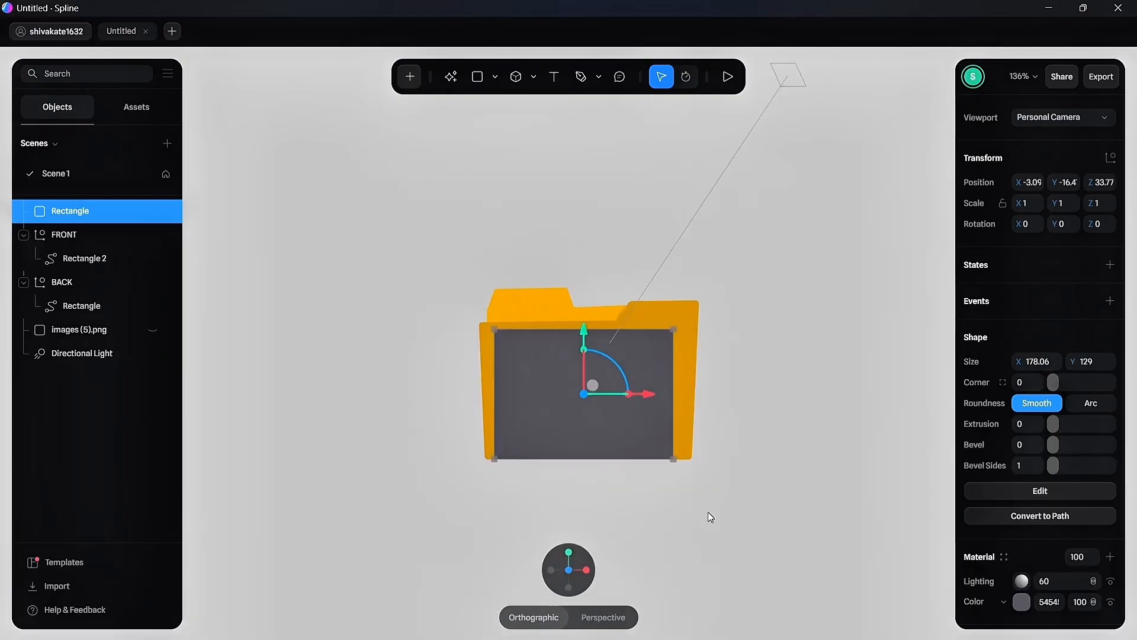
Recolour the sheet rectangle a light off-white and give it an extrusion of 2.
{"action": "scroll", "coordinate": [971, 423], "scroll_direction": "down", "scroll_amount": 3}
{"action": "left_click", "coordinate": [1022, 453]}
{"action": "left_click_drag", "start_coordinate": [971, 530], "coordinate": [952, 533]}
{"action": "left_click", "coordinate": [871, 533]}
{"action": "left_click", "coordinate": [640, 423]}
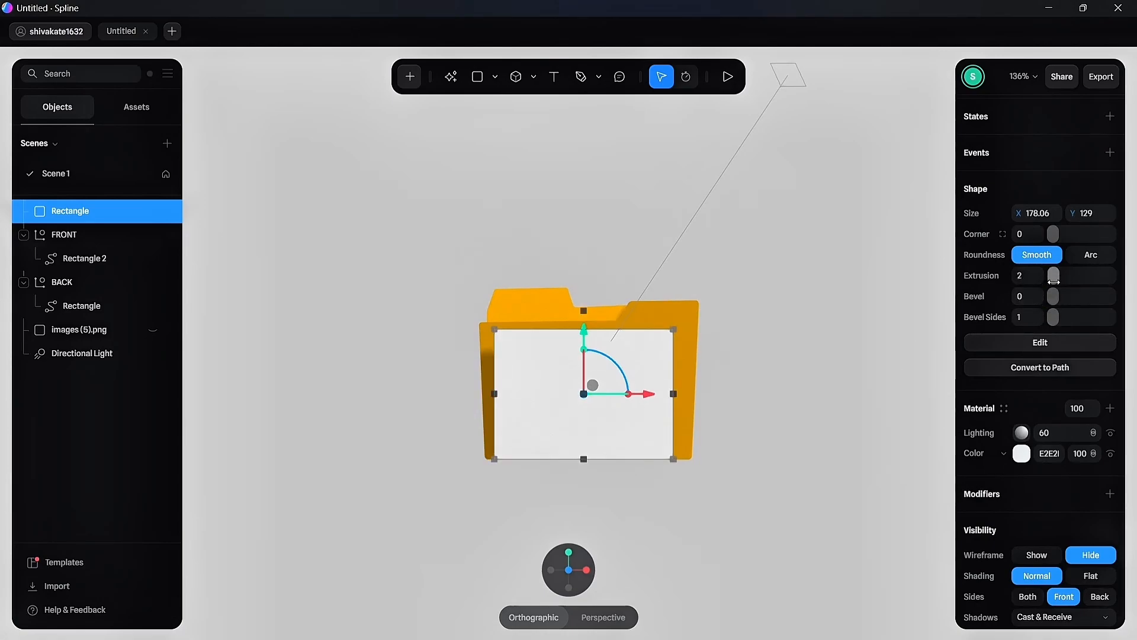
Round the sheet rectangle's corners with a corner value of 2.
{"action": "left_click_drag", "start_coordinate": [1053, 234], "coordinate": [1054, 237]}
{"action": "left_click", "coordinate": [801, 410]}
{"action": "left_click", "coordinate": [630, 429]}
{"action": "left_click", "coordinate": [762, 488]}
{"action": "scroll", "coordinate": [764, 492], "scroll_direction": "up", "scroll_amount": 5}
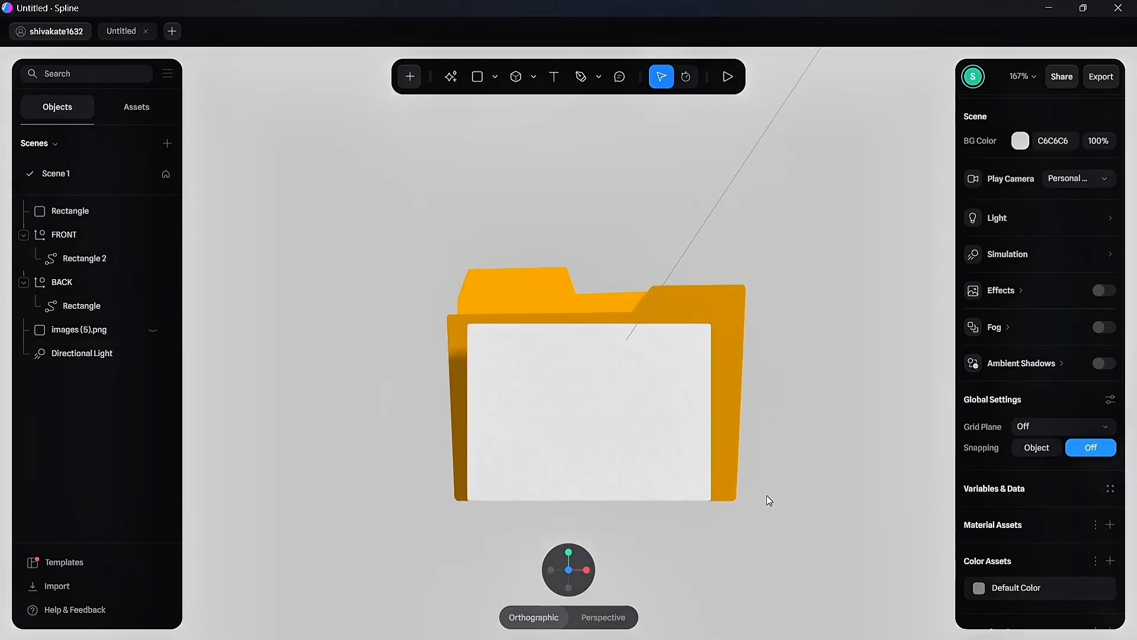
Add a text object over the white sheet with the content "File 1".
{"action": "left_click", "coordinate": [520, 459]}
{"action": "left_click", "coordinate": [557, 77]}
{"action": "left_click", "coordinate": [479, 345]}
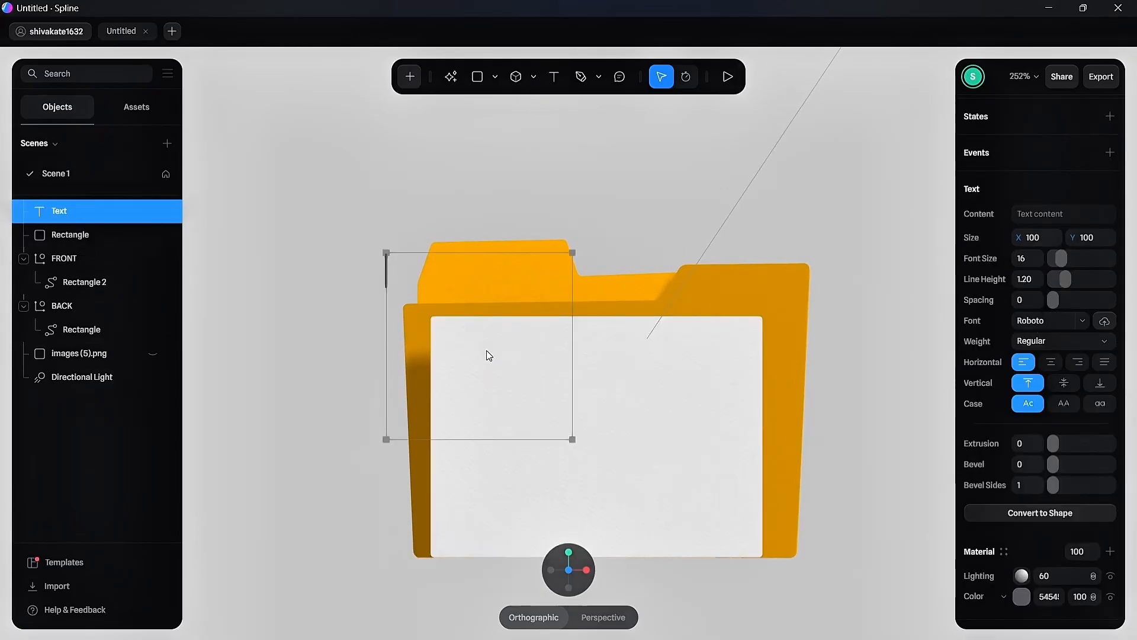
{"action": "left_click", "coordinate": [1028, 216]}
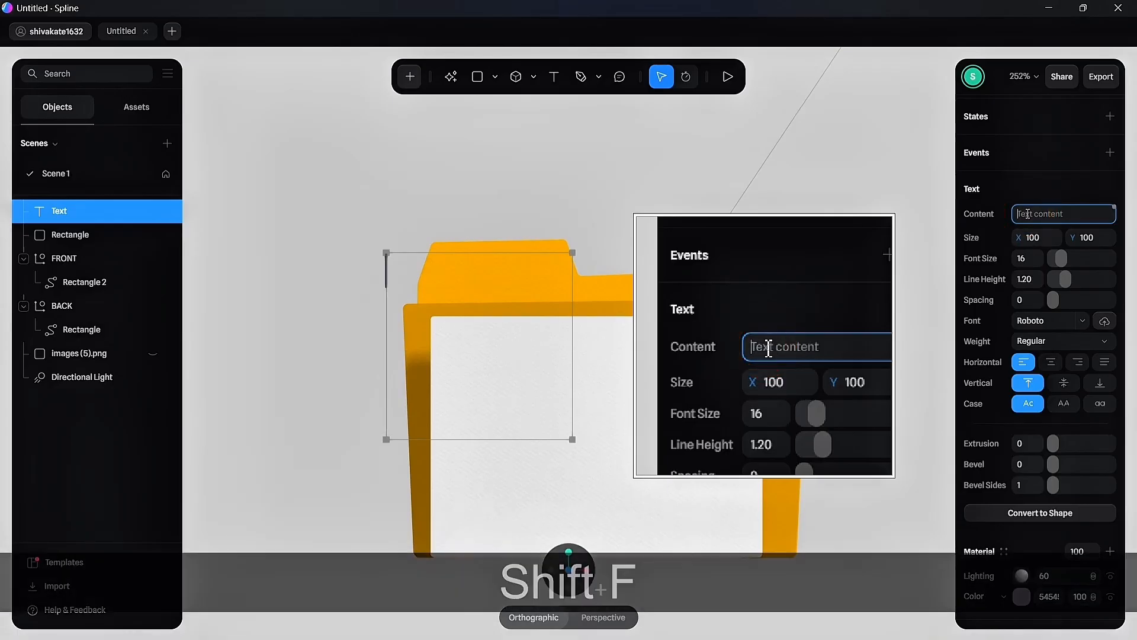
{"action": "type", "text": "File 1"}
{"action": "key", "text": "Return"}
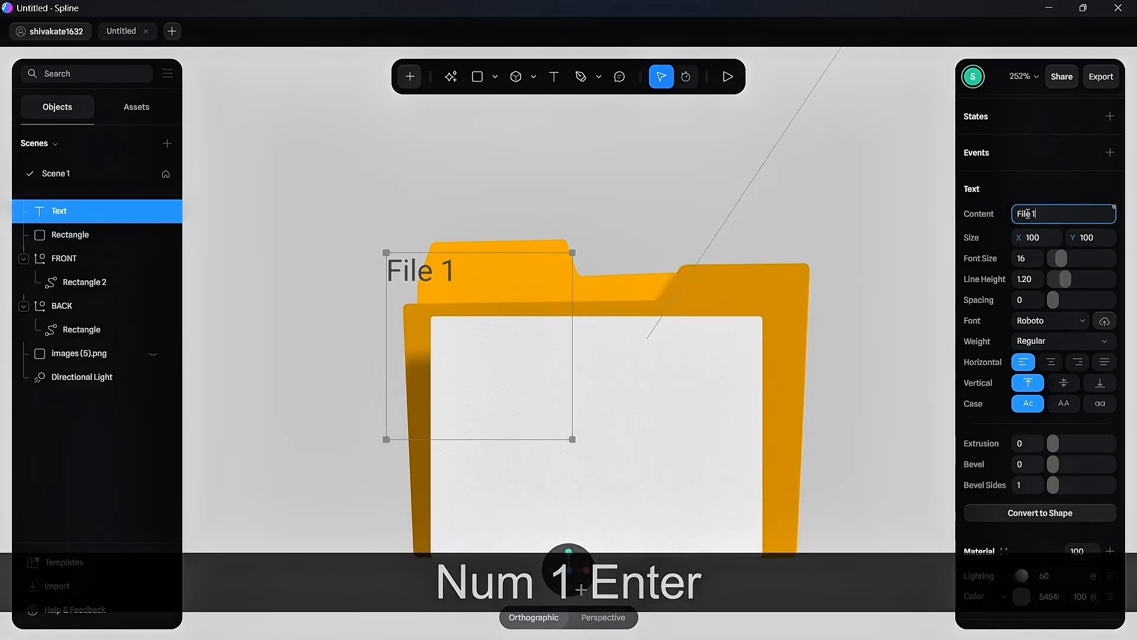
Place the File 1 text in the sheet's upper-left corner and shorten its text box to about 100 by 22.8.
{"action": "left_click", "coordinate": [741, 294]}
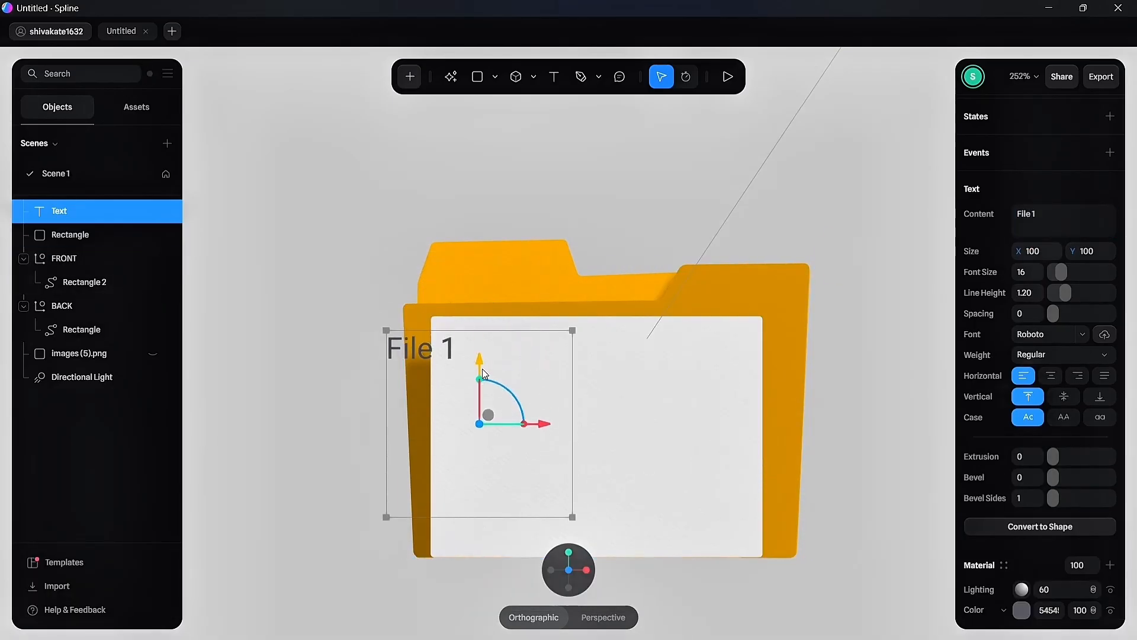
{"action": "left_click_drag", "start_coordinate": [482, 373], "coordinate": [483, 358]}
{"action": "left_click_drag", "start_coordinate": [542, 408], "coordinate": [597, 408]}
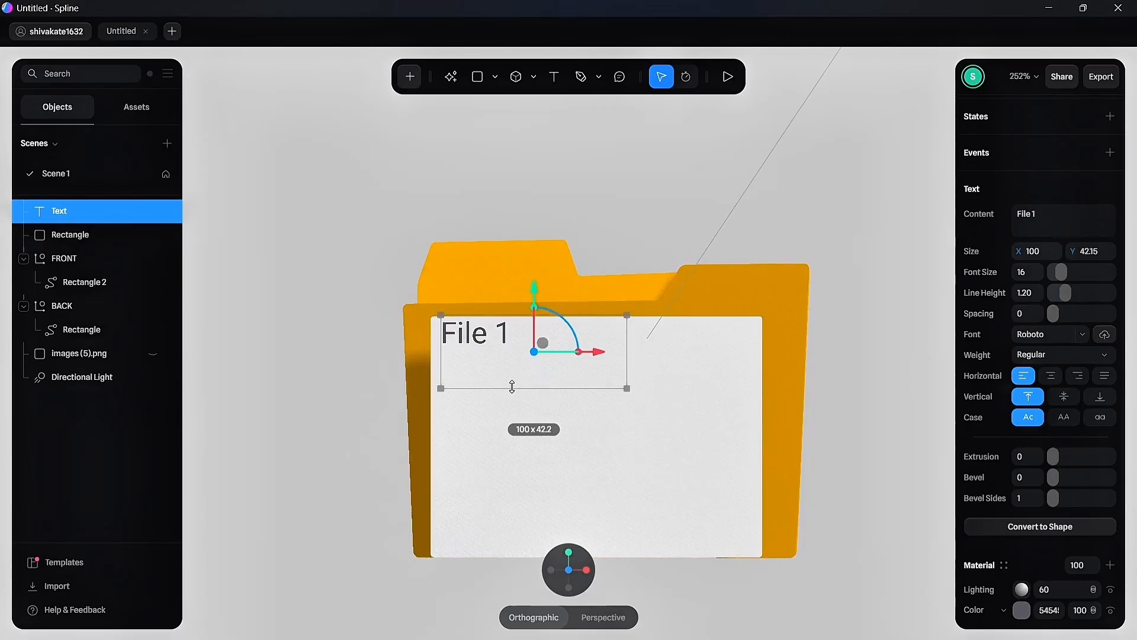
Adjust the File 1 text's depth so it sits just in front of the white sheet.
{"action": "left_click", "coordinate": [586, 570]}
{"action": "left_click", "coordinate": [535, 446]}
{"action": "left_click", "coordinate": [530, 449]}
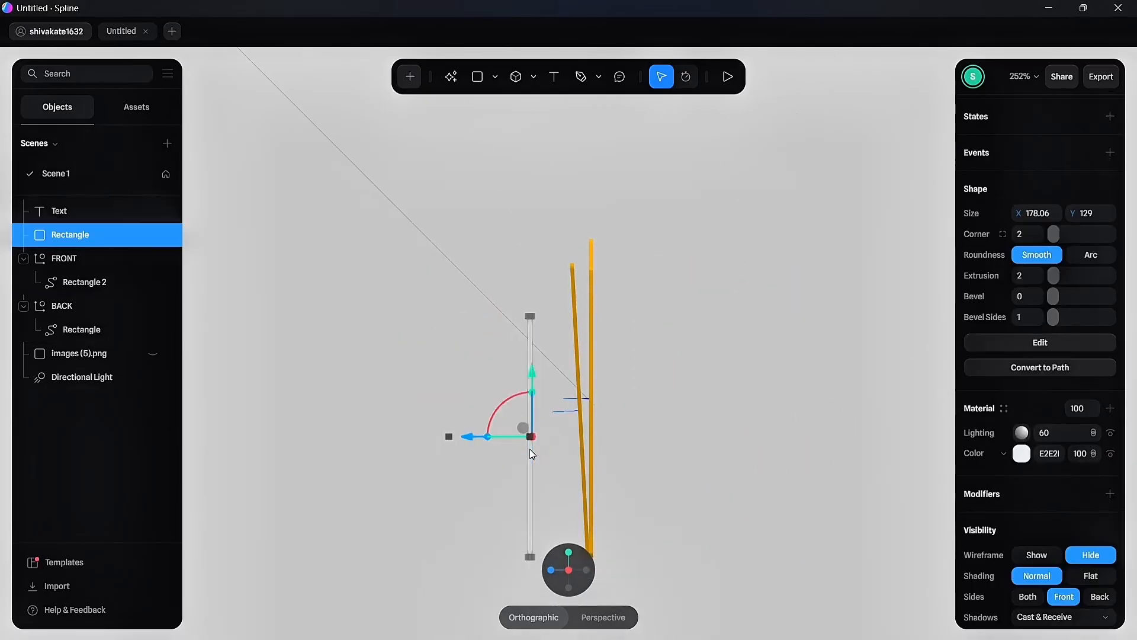
{"action": "scroll", "coordinate": [530, 448], "scroll_direction": "up", "scroll_amount": 3}
{"action": "middle_click_drag", "start_coordinate": [610, 451], "coordinate": [673, 490]}
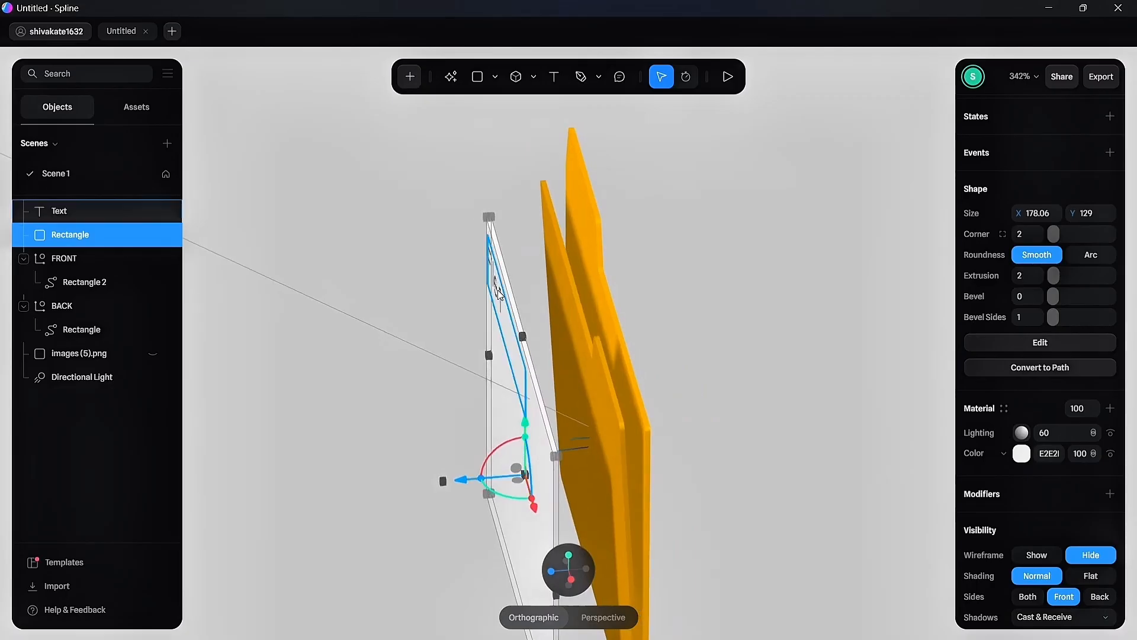
{"action": "left_click", "coordinate": [59, 211]}
{"action": "left_click_drag", "start_coordinate": [437, 336], "coordinate": [442, 337]}
{"action": "left_click", "coordinate": [658, 513]}
{"action": "left_click", "coordinate": [552, 571]}
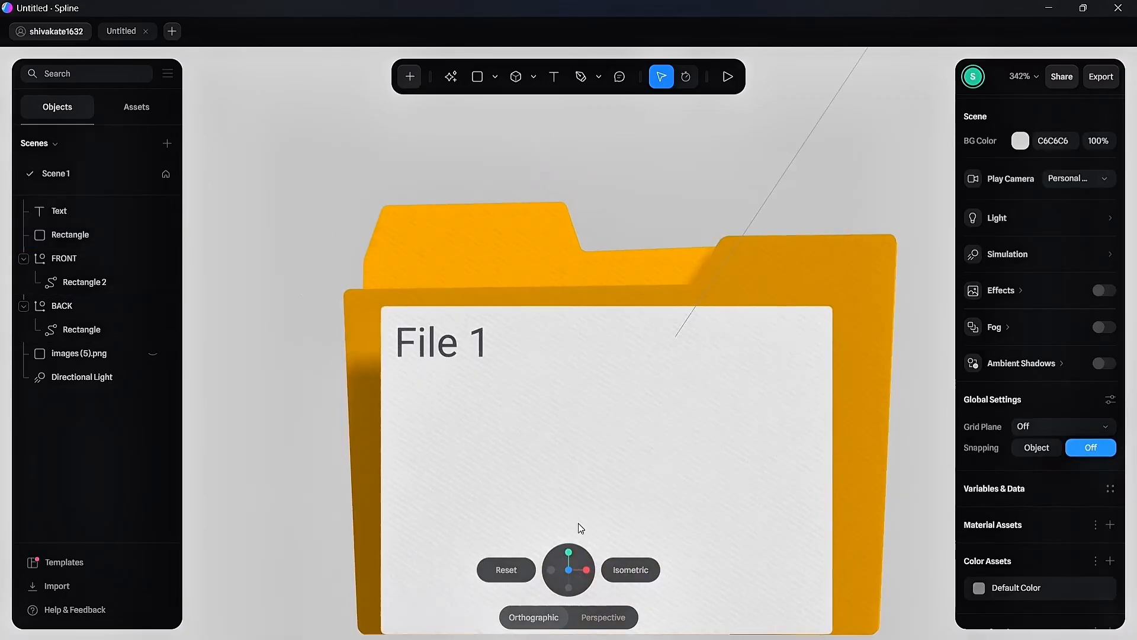
Group the File 1 text with the sheet rectangle and name the group page 1.
{"action": "scroll", "coordinate": [828, 453], "scroll_direction": "down", "scroll_amount": 2}
{"action": "left_click", "coordinate": [708, 439]}
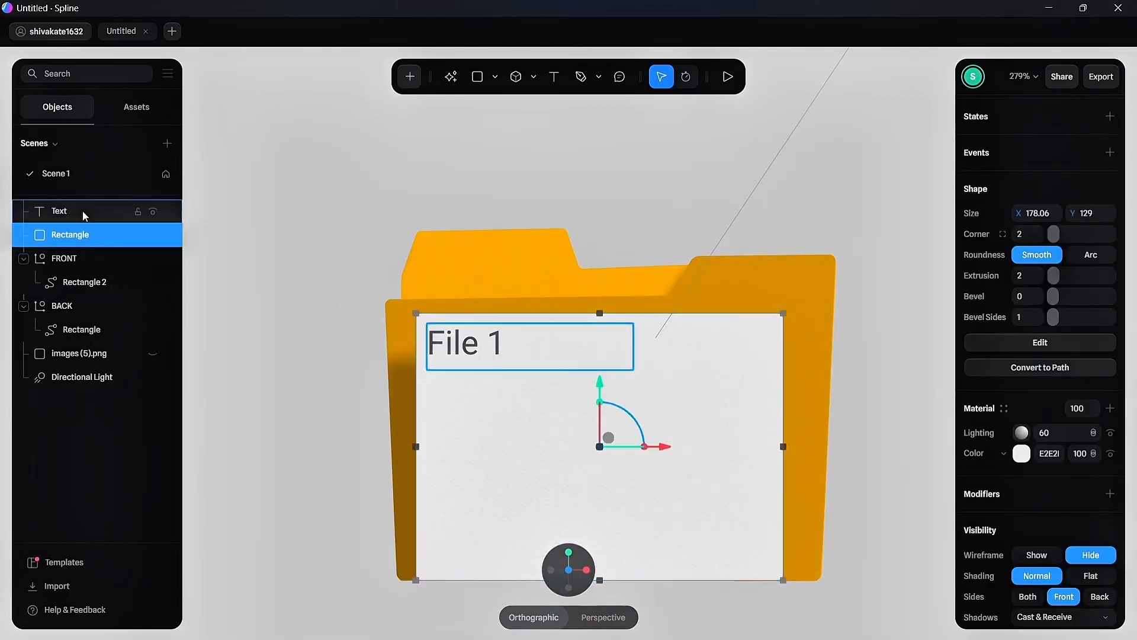
{"action": "left_click", "coordinate": [84, 212]}
{"action": "left_click", "coordinate": [98, 237], "text": "shift"}
{"action": "key", "text": "ctrl+g"}
{"action": "double_click", "coordinate": [66, 211]}
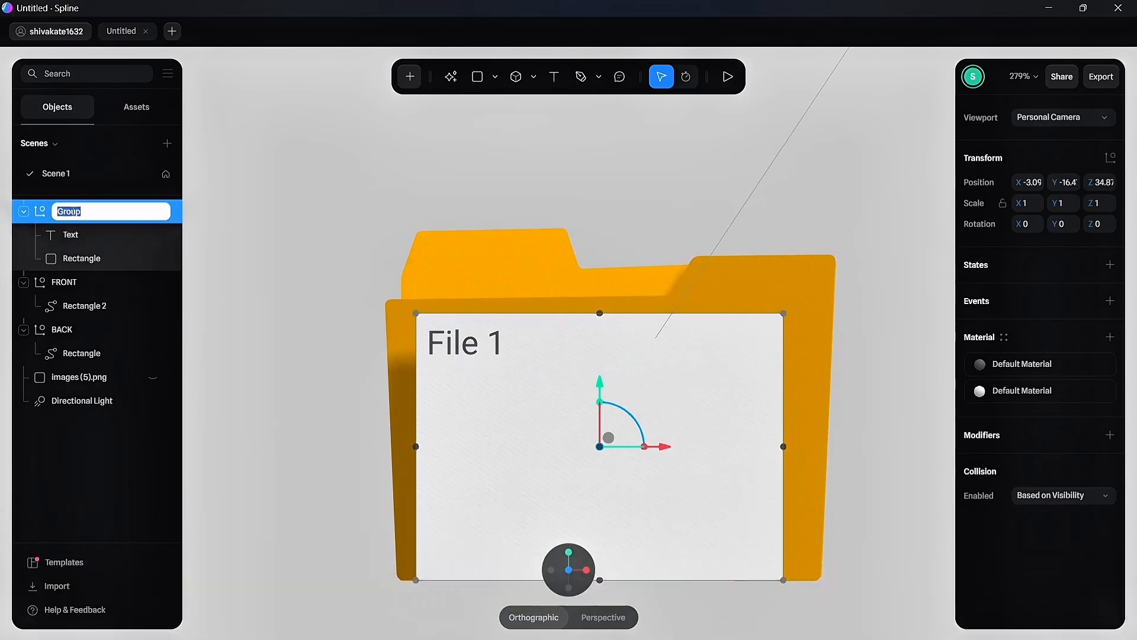
{"action": "type", "text": "page 1"}
{"action": "key", "text": "Return"}
Move the page 1 group's pivot straight down to the sheet's bottom edge.
{"action": "scroll", "coordinate": [807, 444], "scroll_direction": "down", "scroll_amount": 1}
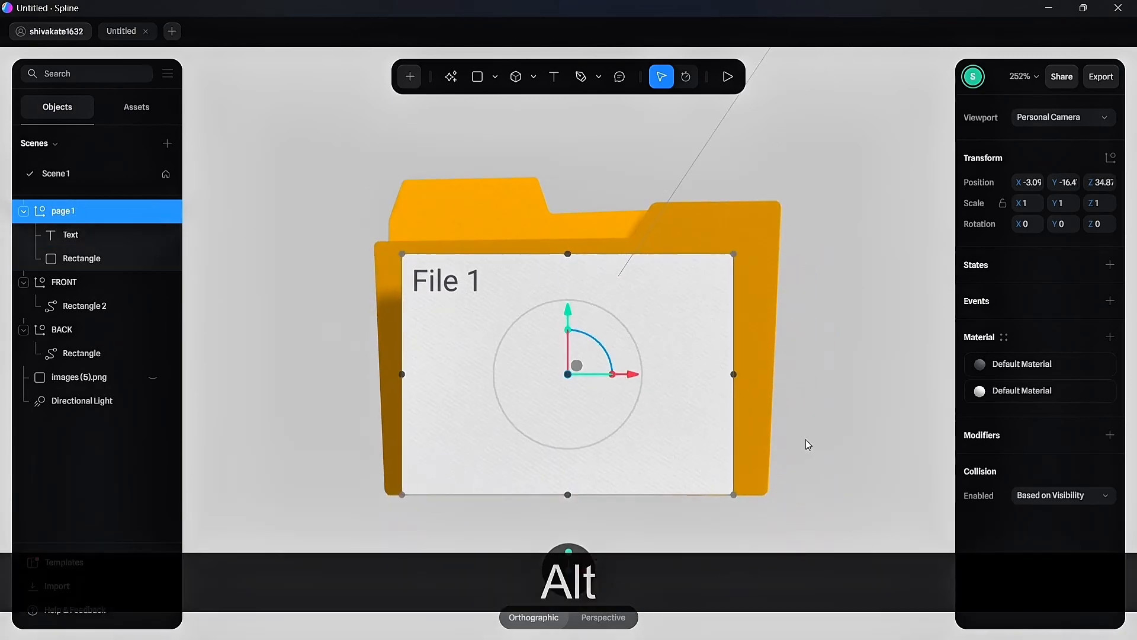
{"action": "left_click_drag", "start_coordinate": [571, 329], "coordinate": [573, 418], "text": "ctrl+alt"}
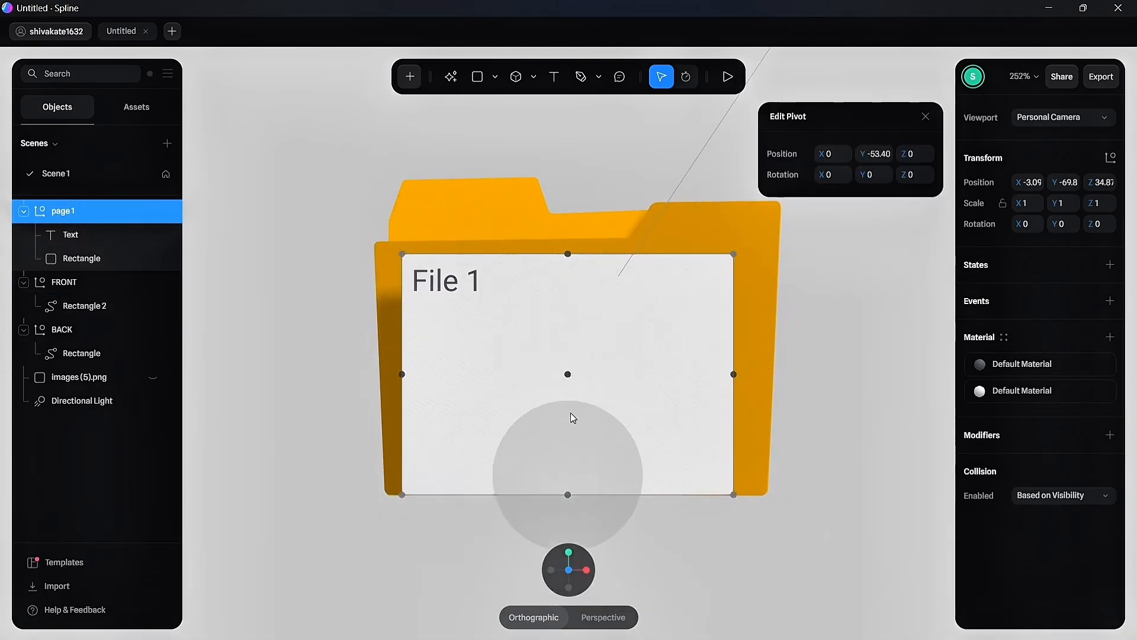
{"action": "left_click_drag", "start_coordinate": [866, 156], "coordinate": [858, 155]}
{"action": "left_click", "coordinate": [841, 418]}
Duplicate the page 1 group and shift the copy forward to about Z 41.5.
{"action": "middle_click_drag", "start_coordinate": [876, 423], "coordinate": [846, 426]}
{"action": "left_click_drag", "start_coordinate": [848, 431], "coordinate": [820, 434], "text": "alt"}
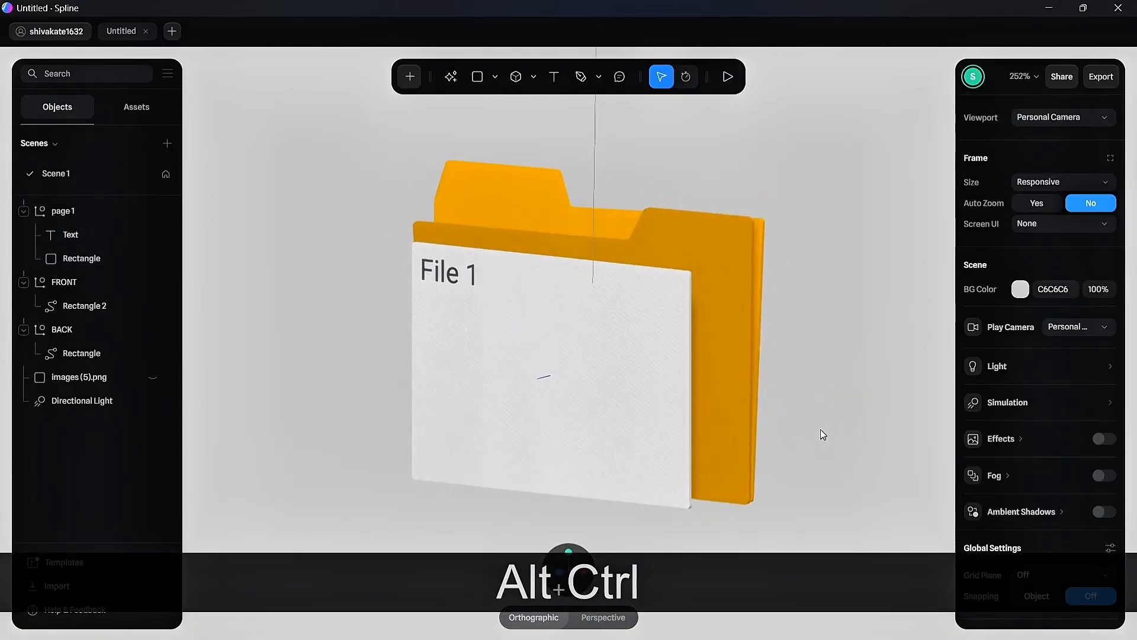
{"action": "left_click", "coordinate": [574, 454]}
{"action": "key", "text": "ctrl+d"}
{"action": "left_click_drag", "start_coordinate": [501, 510], "coordinate": [492, 513]}
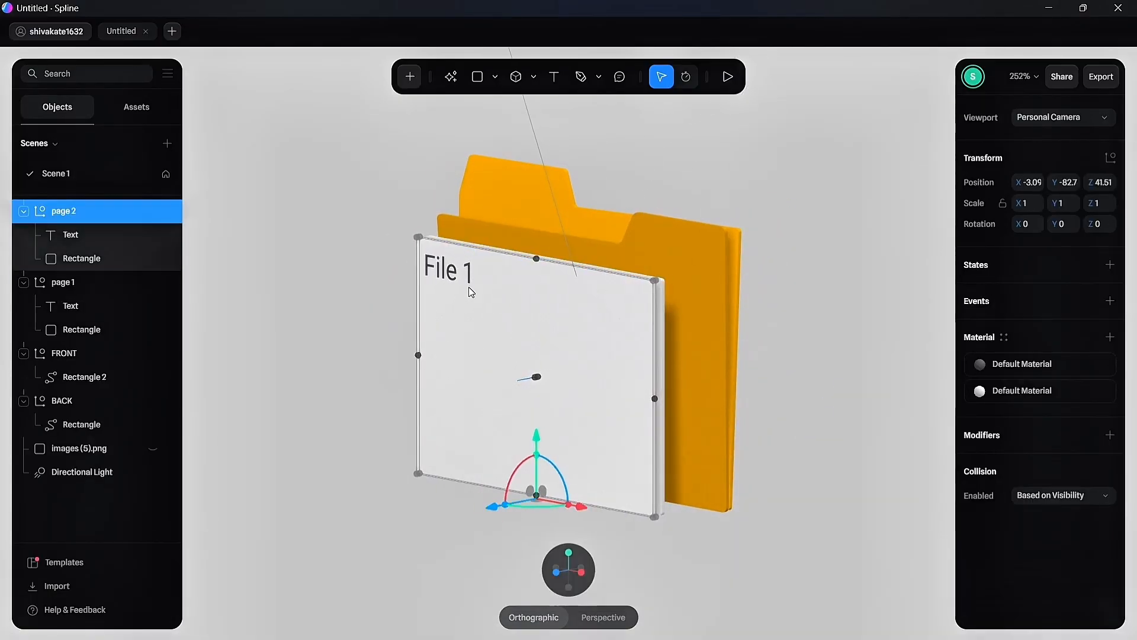
Change the text on the page 2 sheet to "File 2".
{"action": "left_click", "coordinate": [97, 236]}
{"action": "left_click", "coordinate": [1045, 363]}
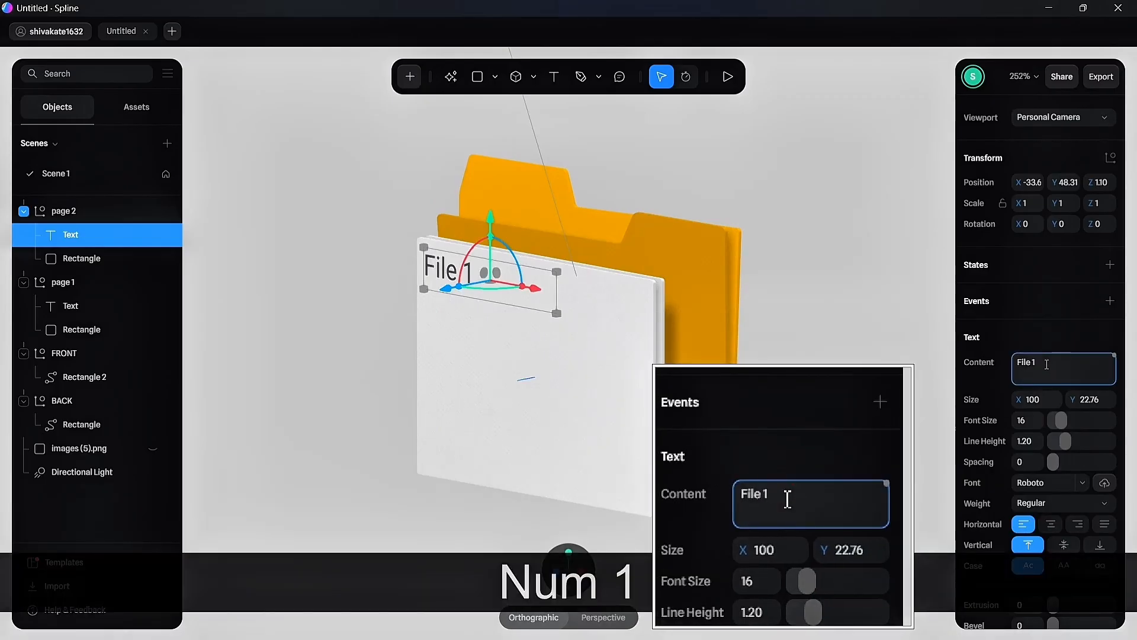
{"action": "key", "text": "BackSpace"}
{"action": "type", "text": "2"}
{"action": "left_click", "coordinate": [841, 374]}
Duplicate the page 2 group and change the copy's text to "File 3".
{"action": "left_click", "coordinate": [468, 384]}
{"action": "key", "text": "ctrl+d"}
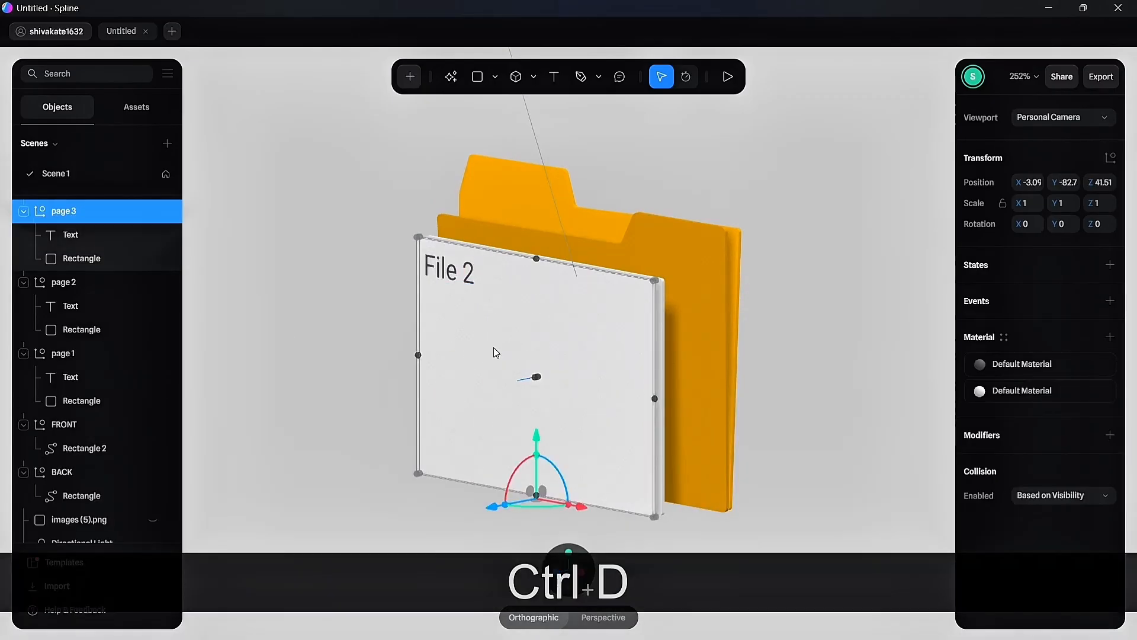
{"action": "left_click", "coordinate": [93, 234]}
{"action": "left_click", "coordinate": [1055, 362]}
{"action": "key", "text": "BackSpace"}
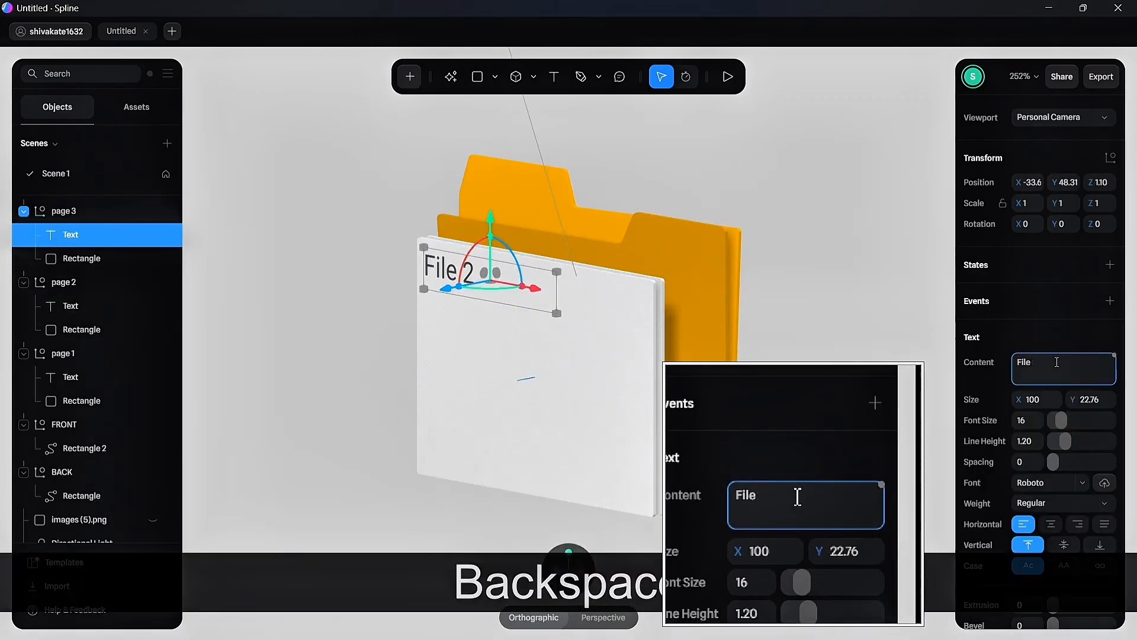
{"action": "type", "text": "3"}
{"action": "left_click", "coordinate": [866, 382]}
Change the scene's background colour to a darker, medium grey.
{"action": "scroll", "coordinate": [563, 356], "scroll_direction": "up", "scroll_amount": 5}
{"action": "middle_click_drag", "start_coordinate": [881, 472], "coordinate": [929, 468], "text": "shift"}
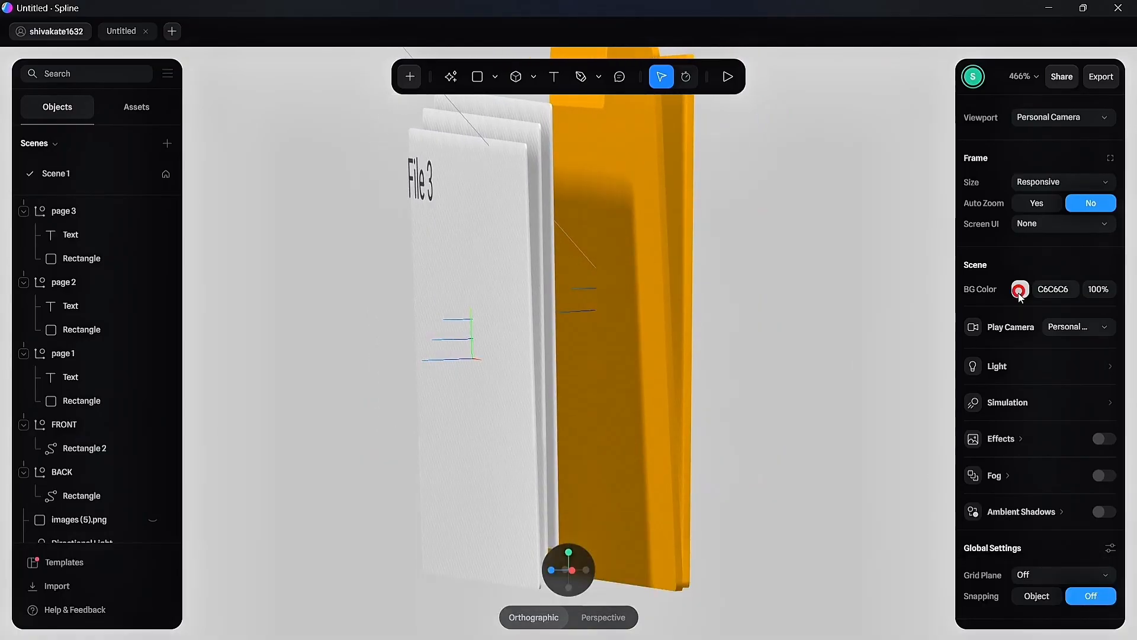
{"action": "left_click", "coordinate": [1020, 291]}
{"action": "left_click", "coordinate": [977, 417]}
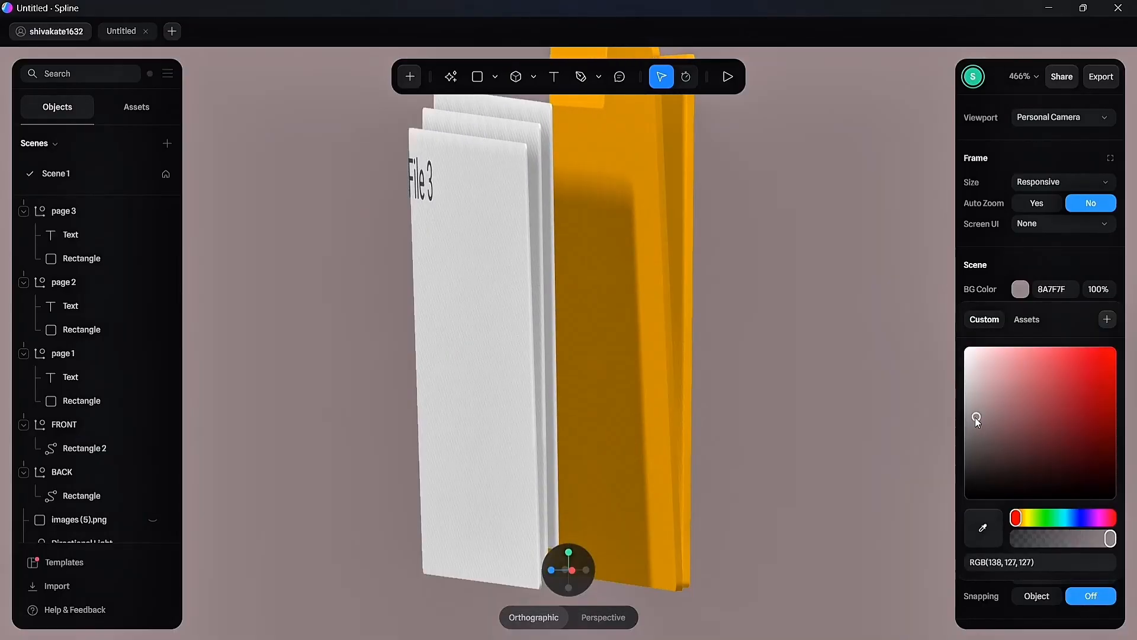
{"action": "left_click", "coordinate": [830, 415]}
Shift the page 1 group forward toward the other sheets, to about Z 38.61.
{"action": "mouse_move", "coordinate": [785, 429]}
{"action": "middle_mouse_down", "text": "shift"}
{"action": "mouse_move", "coordinate": [777, 434]}
{"action": "mouse_move", "coordinate": [809, 431]}
{"action": "mouse_move", "coordinate": [779, 437]}
{"action": "mouse_move", "coordinate": [764, 422]}
{"action": "middle_mouse_up", "text": "shift"}
{"action": "scroll", "coordinate": [764, 421], "scroll_direction": "down", "scroll_amount": 1}
{"action": "left_click", "coordinate": [502, 453]}
{"action": "left_click_drag", "start_coordinate": [437, 529], "coordinate": [431, 528]}
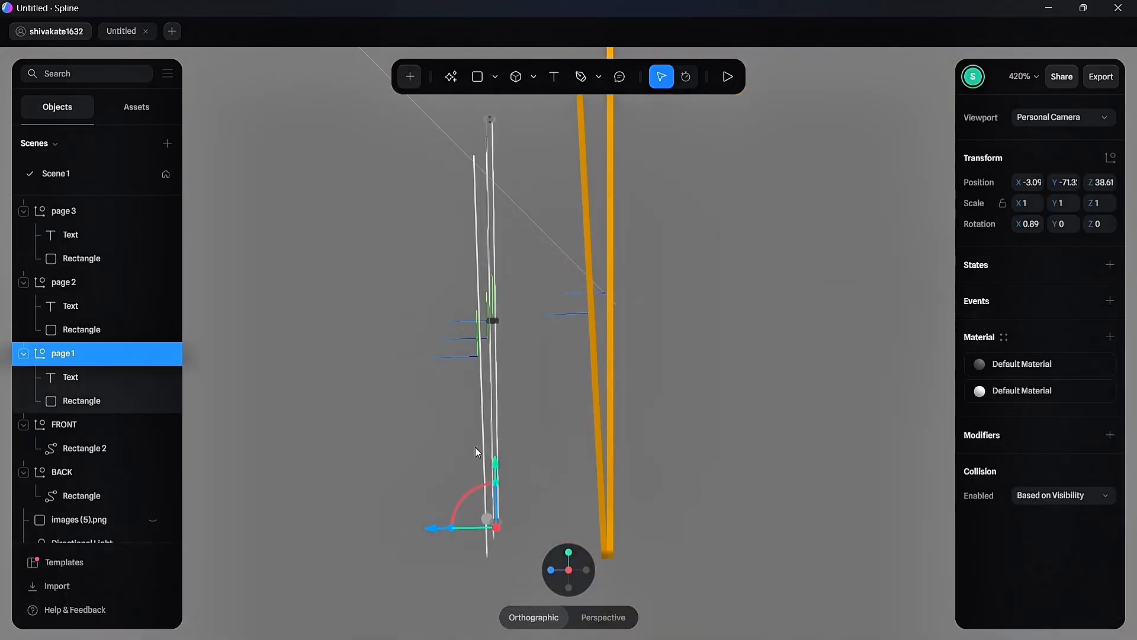
Move the page 3 group back to about Z 40.72 and set its tilt to about 1.28 degrees around X.
{"action": "left_click", "coordinate": [474, 466]}
{"action": "left_click", "coordinate": [484, 473]}
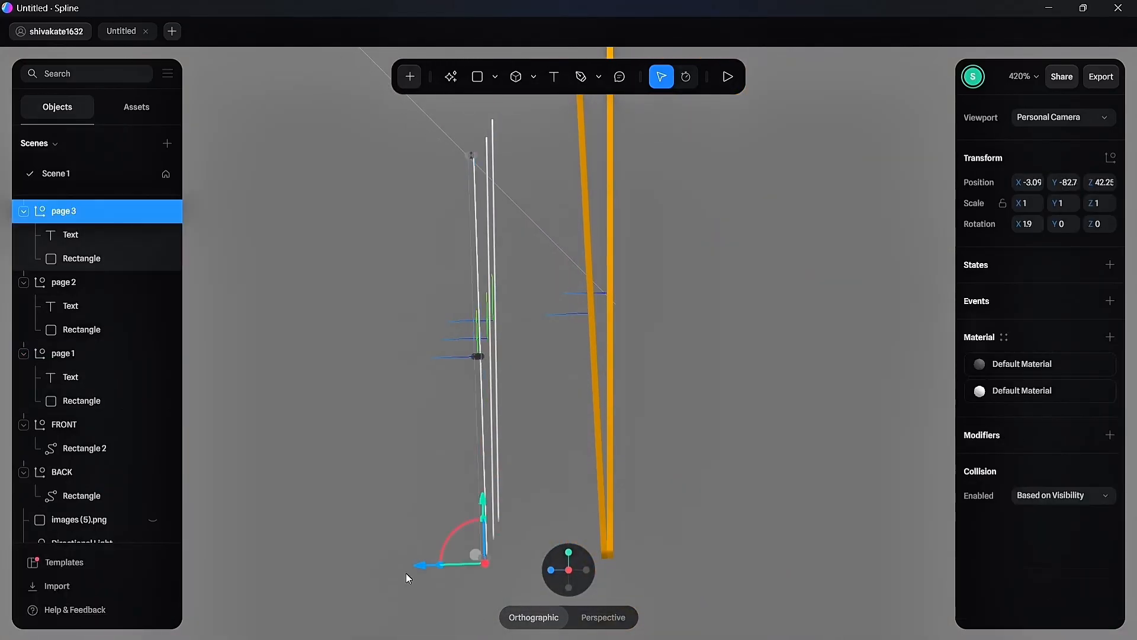
{"action": "left_click_drag", "start_coordinate": [416, 566], "coordinate": [458, 534]}
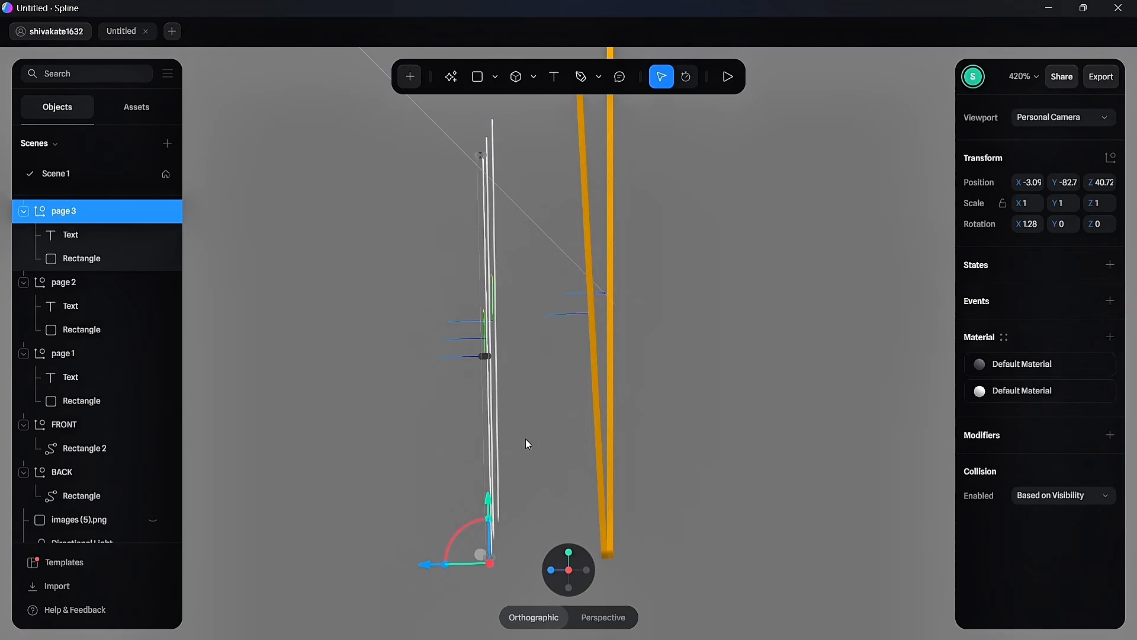
Move the three page groups together back and slightly up so they sit between the folder's front and back panels.
{"action": "left_click", "coordinate": [495, 264]}
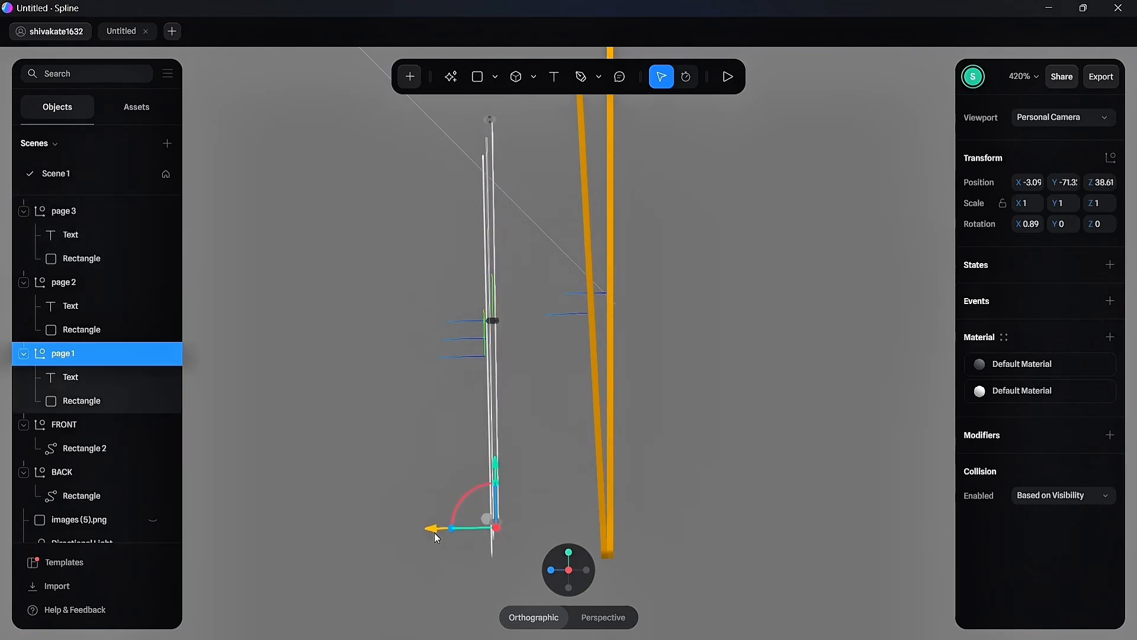
{"action": "left_click", "coordinate": [409, 466]}
{"action": "left_click_drag", "start_coordinate": [424, 443], "coordinate": [517, 519]}
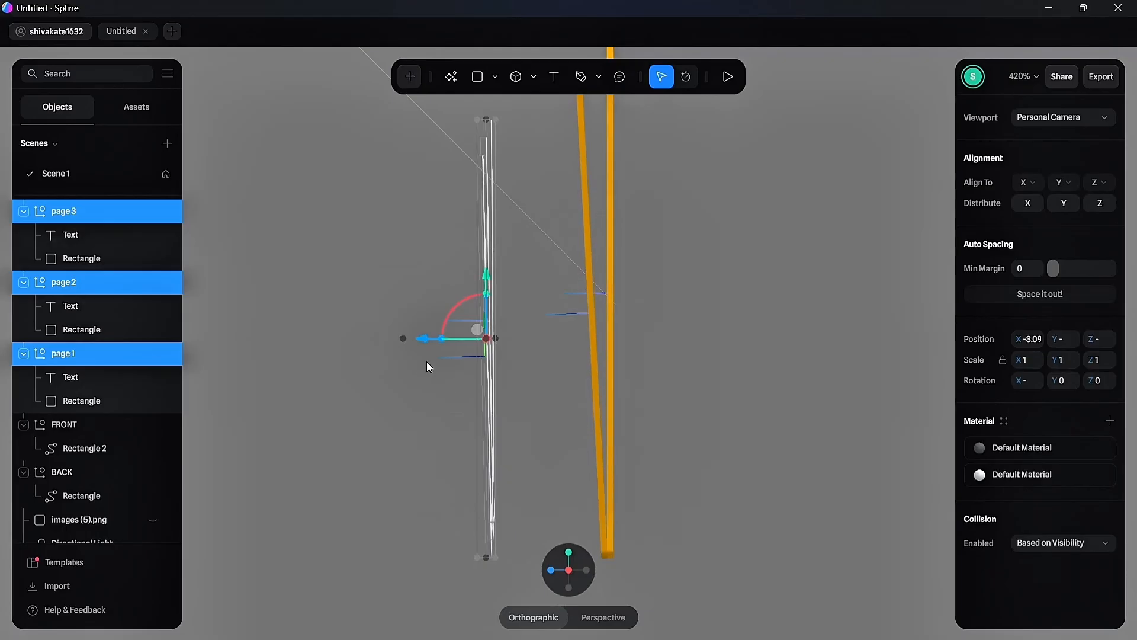
{"action": "left_click_drag", "start_coordinate": [430, 366], "coordinate": [532, 337]}
{"action": "left_click_drag", "start_coordinate": [597, 272], "coordinate": [597, 266]}
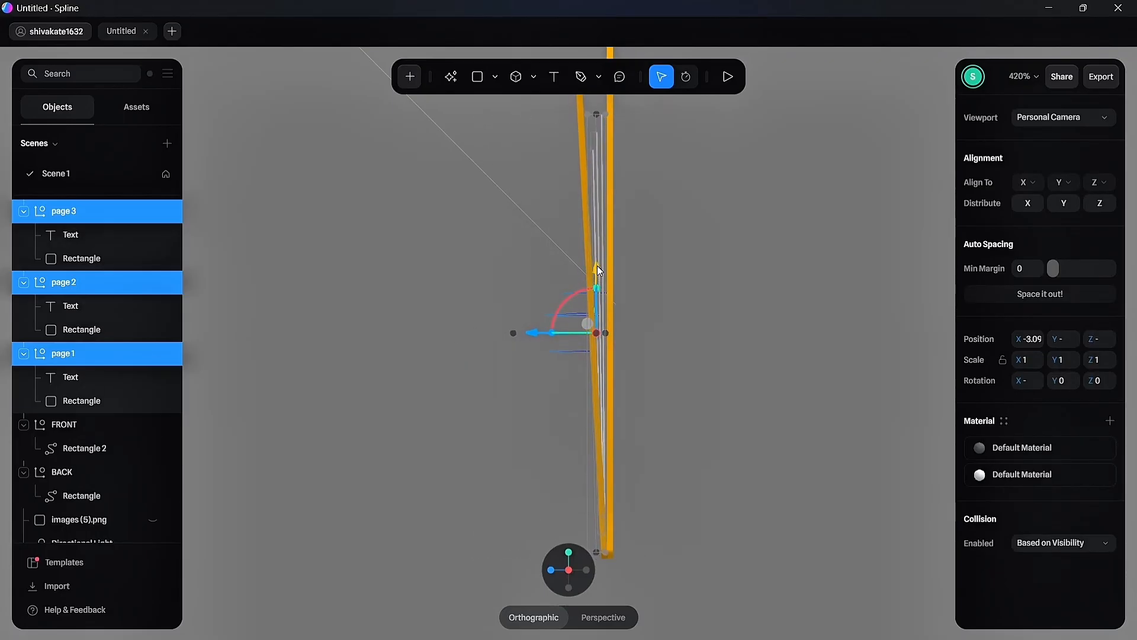
{"action": "left_click", "coordinate": [723, 336]}
Group the three page groups with the FRONT and BACK groups and name the new group "folder".
{"action": "left_click", "coordinate": [552, 570]}
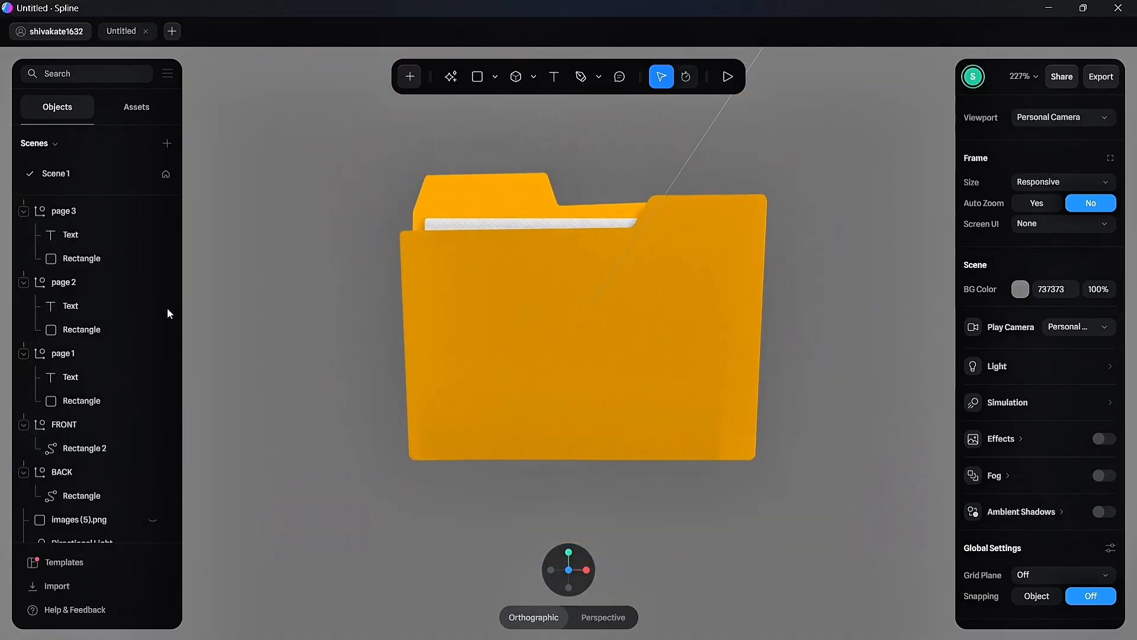
{"action": "scroll", "coordinate": [80, 377], "scroll_direction": "down", "scroll_amount": 1}
{"action": "left_click", "coordinate": [87, 436]}
{"action": "scroll", "coordinate": [101, 331], "scroll_direction": "up", "scroll_amount": 1}
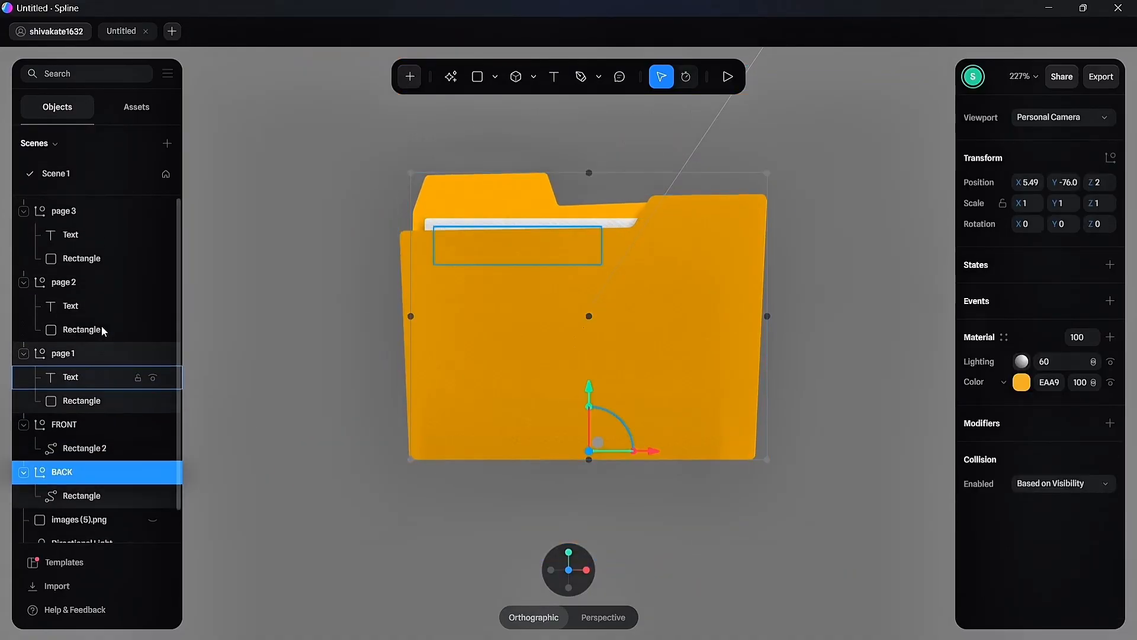
{"action": "left_click", "coordinate": [93, 211], "text": "shift"}
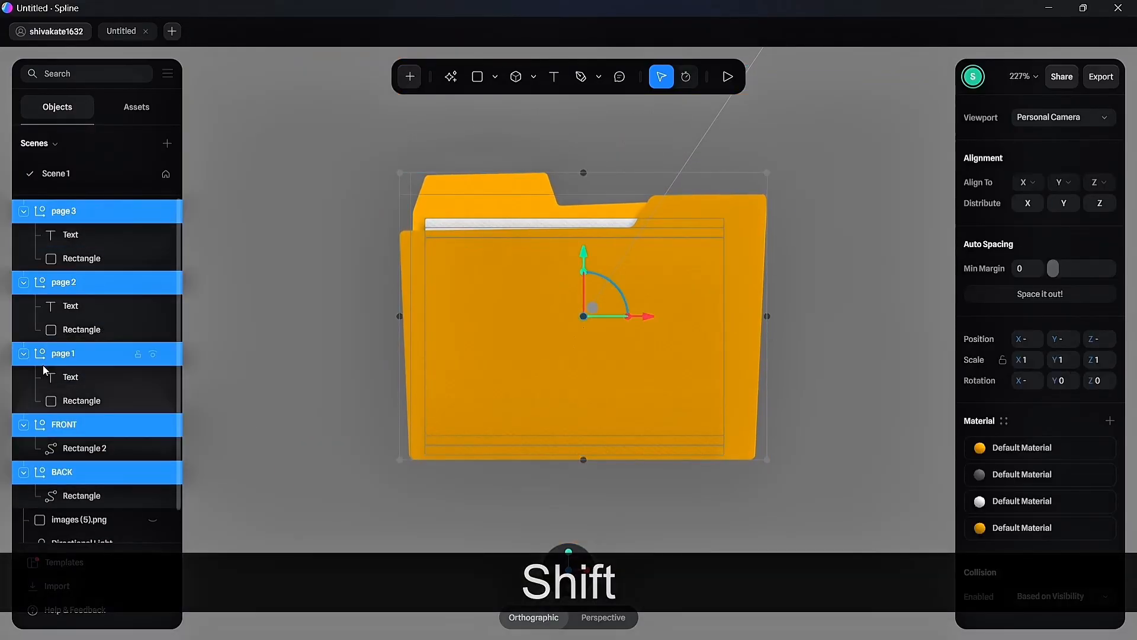
{"action": "key", "text": "ctrl+g"}
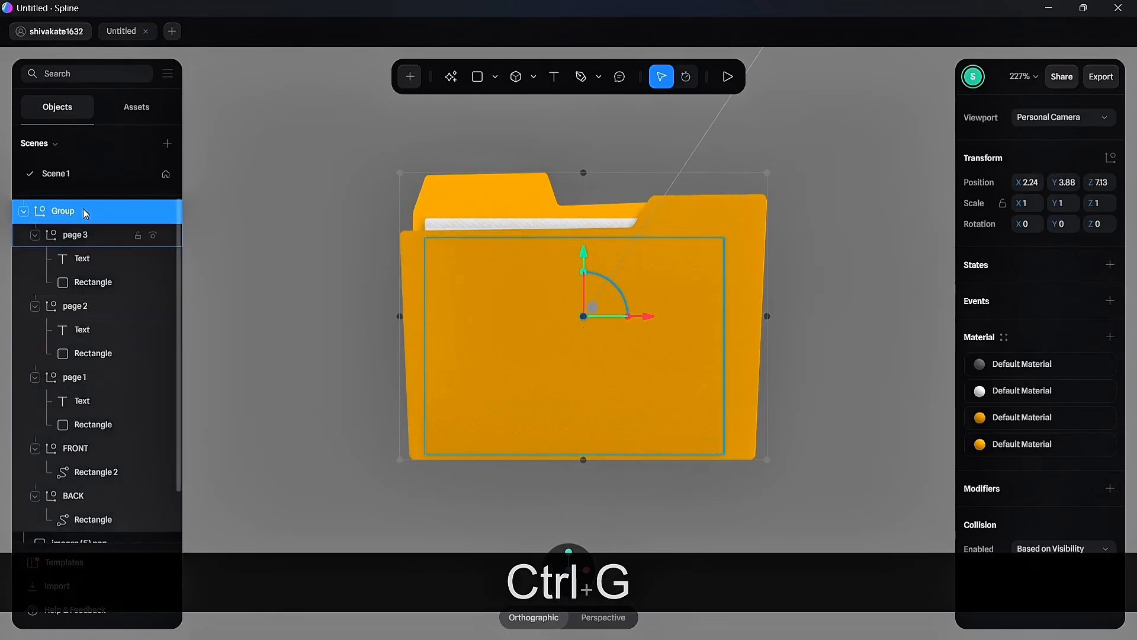
{"action": "type", "text": "folder"}
{"action": "key", "text": "Return"}
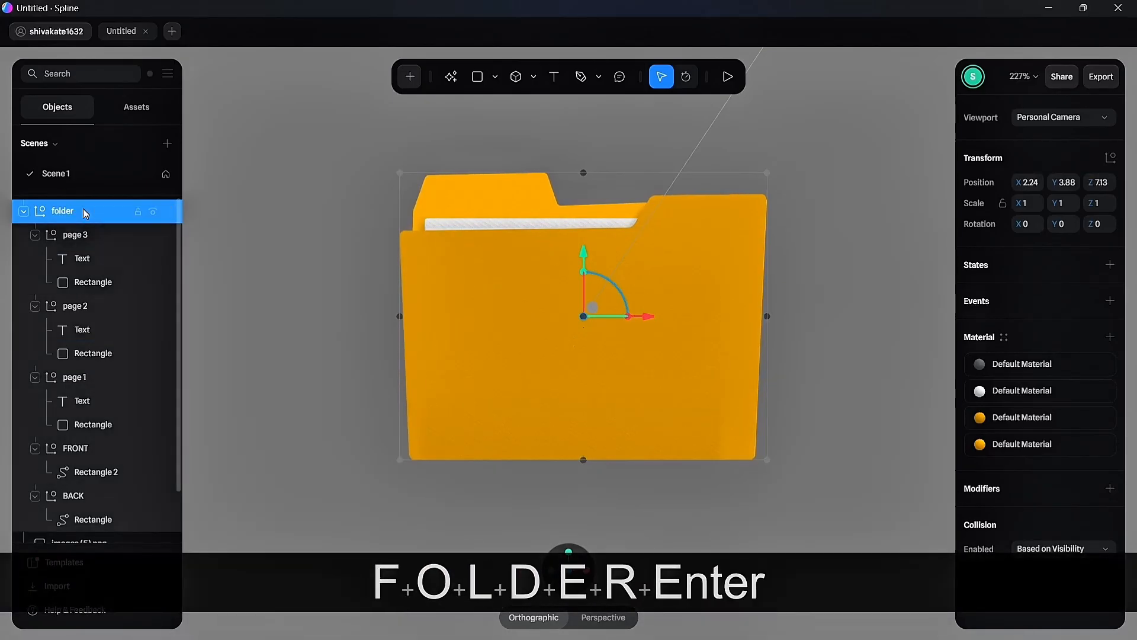
{"action": "left_click", "coordinate": [297, 301]}
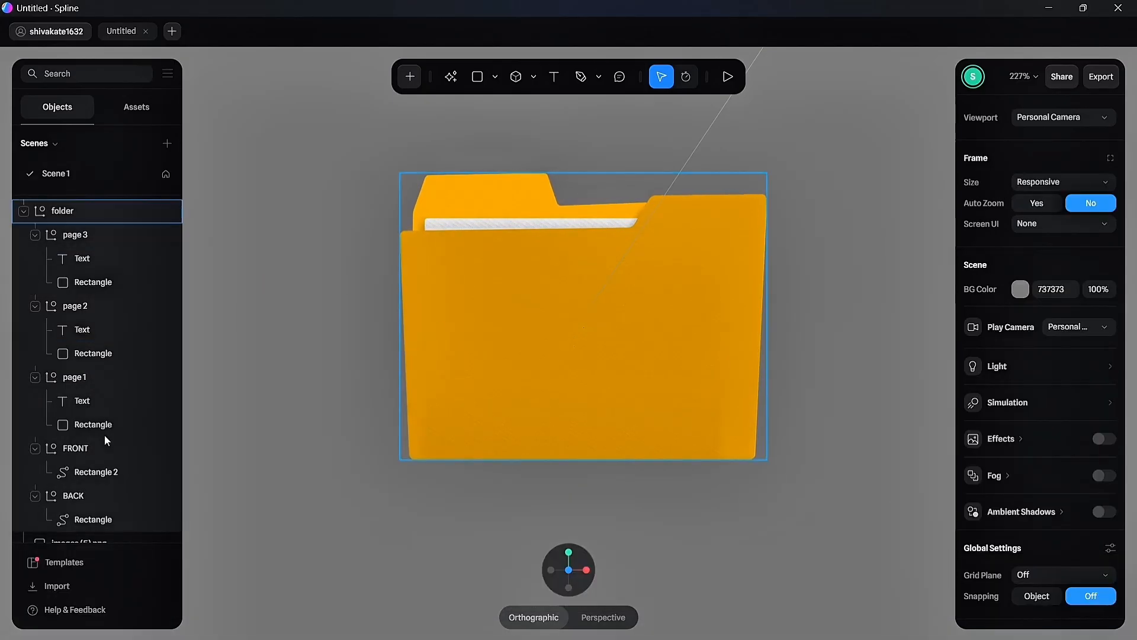
Add a new state to the FRONT group alongside its Base State.
{"action": "scroll", "coordinate": [89, 445], "scroll_direction": "down", "scroll_amount": 1}
{"action": "left_click", "coordinate": [82, 393]}
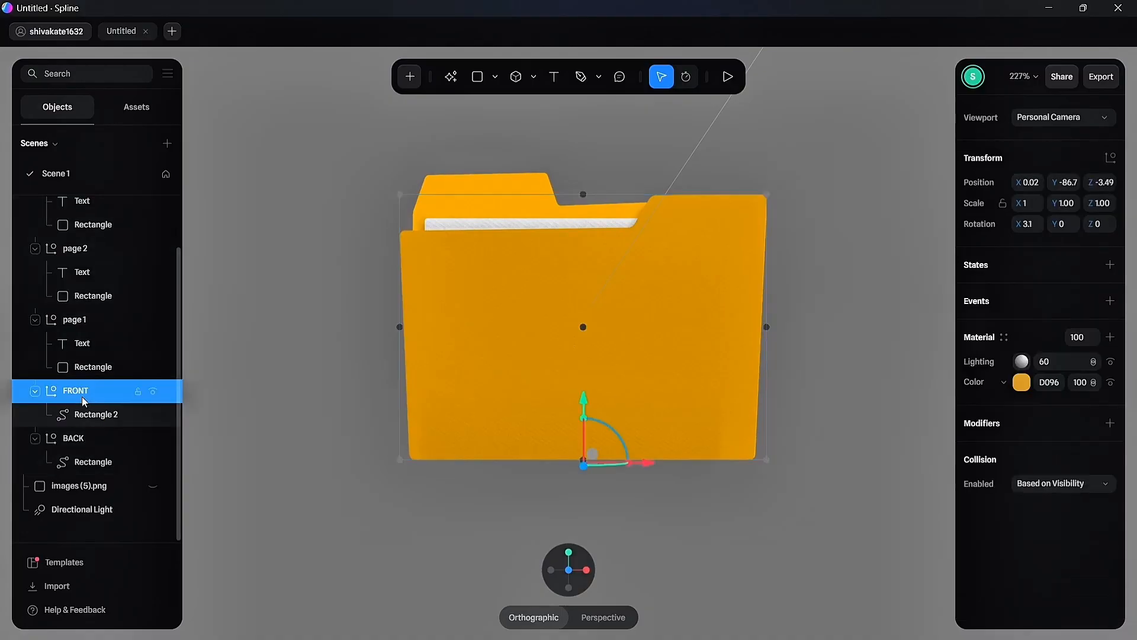
{"action": "key", "text": "KP_1"}
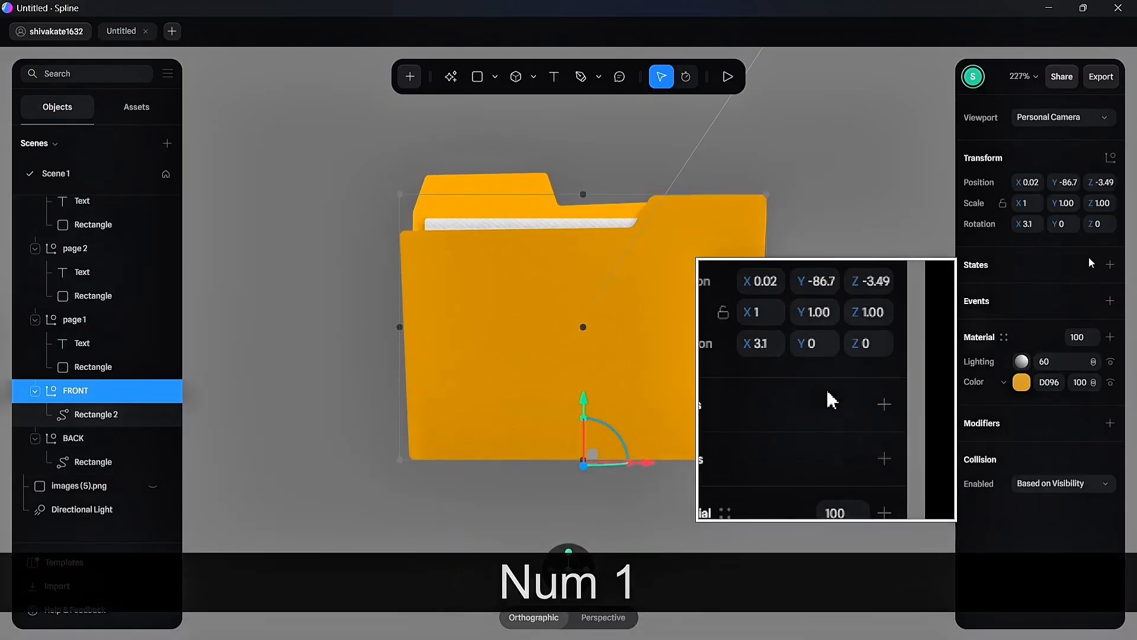
{"action": "left_click", "coordinate": [1110, 266]}
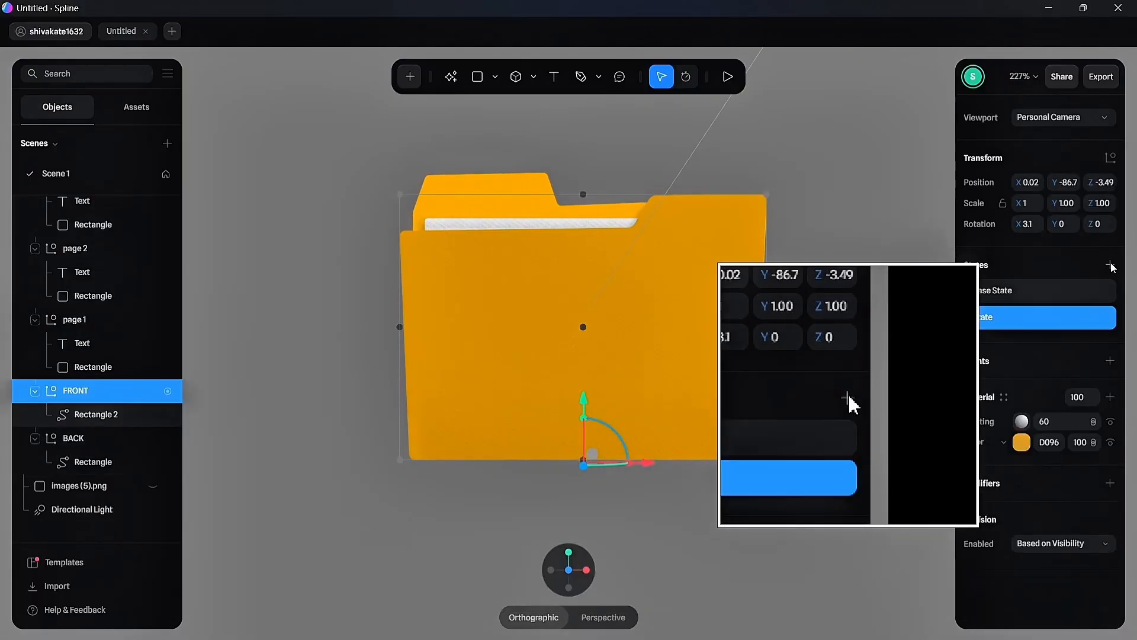
{"action": "left_click", "coordinate": [1058, 288]}
{"action": "left_click", "coordinate": [1042, 323]}
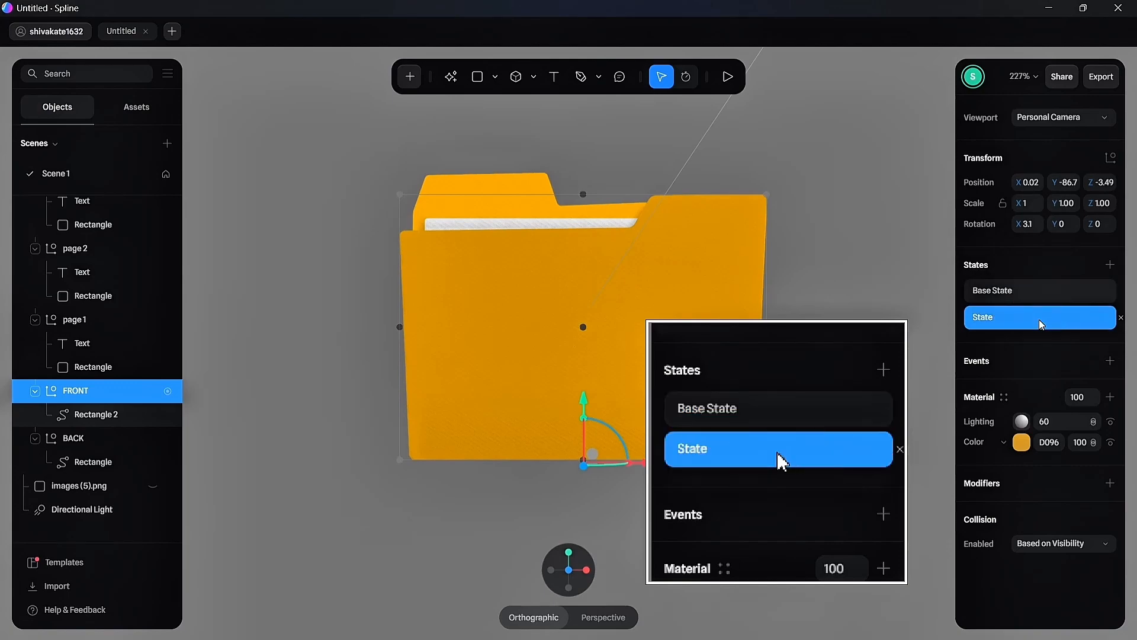
{"action": "key", "text": "KP_1"}
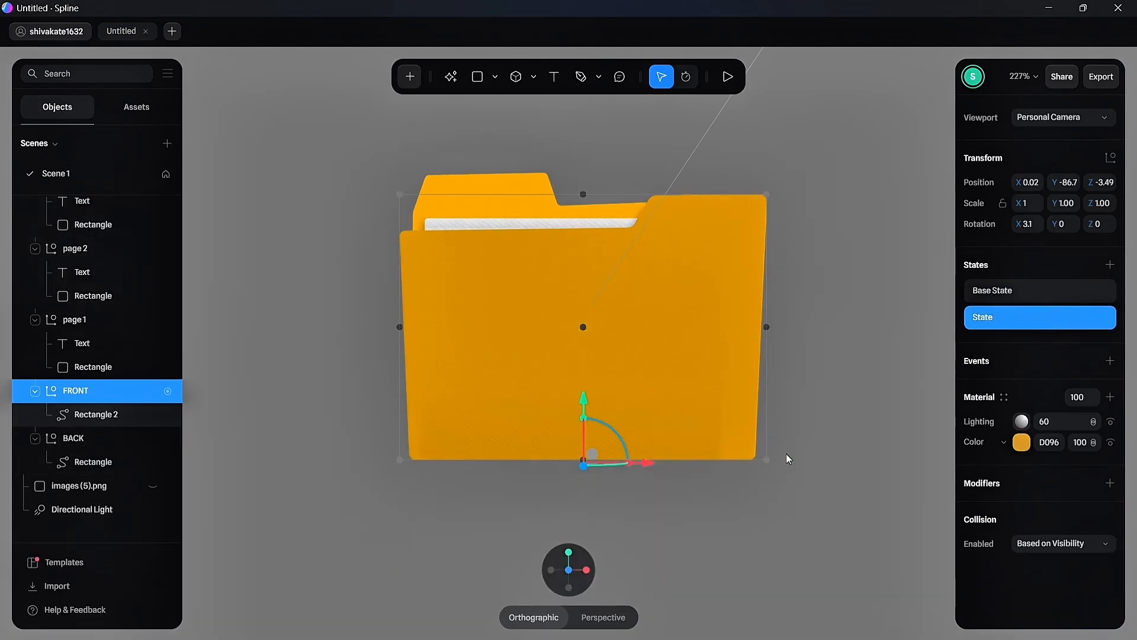
Tilt the FRONT group outward to about 10.22 degrees around X in the new state and rename the state "hover".
{"action": "left_click", "coordinate": [587, 571]}
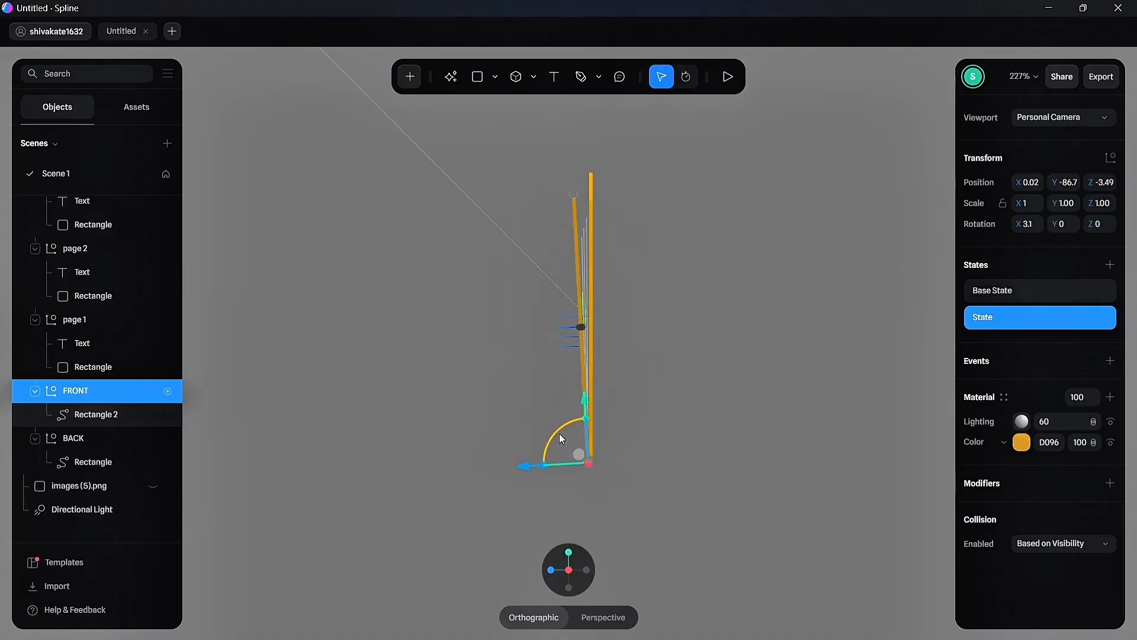
{"action": "left_click_drag", "start_coordinate": [559, 434], "coordinate": [556, 437]}
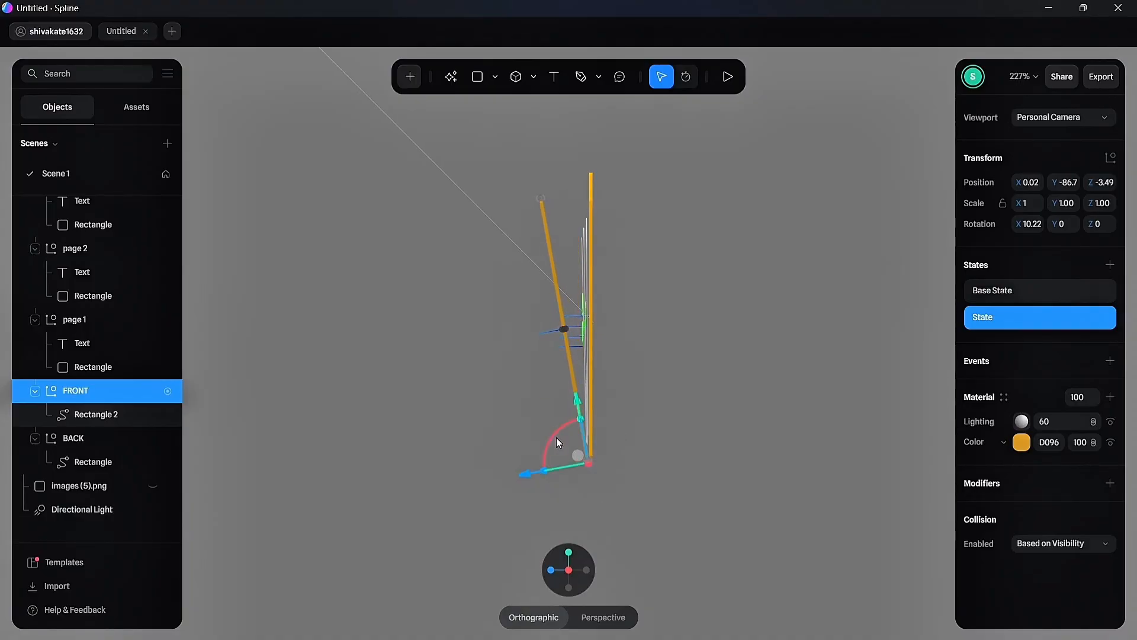
{"action": "double_click", "coordinate": [1000, 319]}
{"action": "type", "text": "hover"}
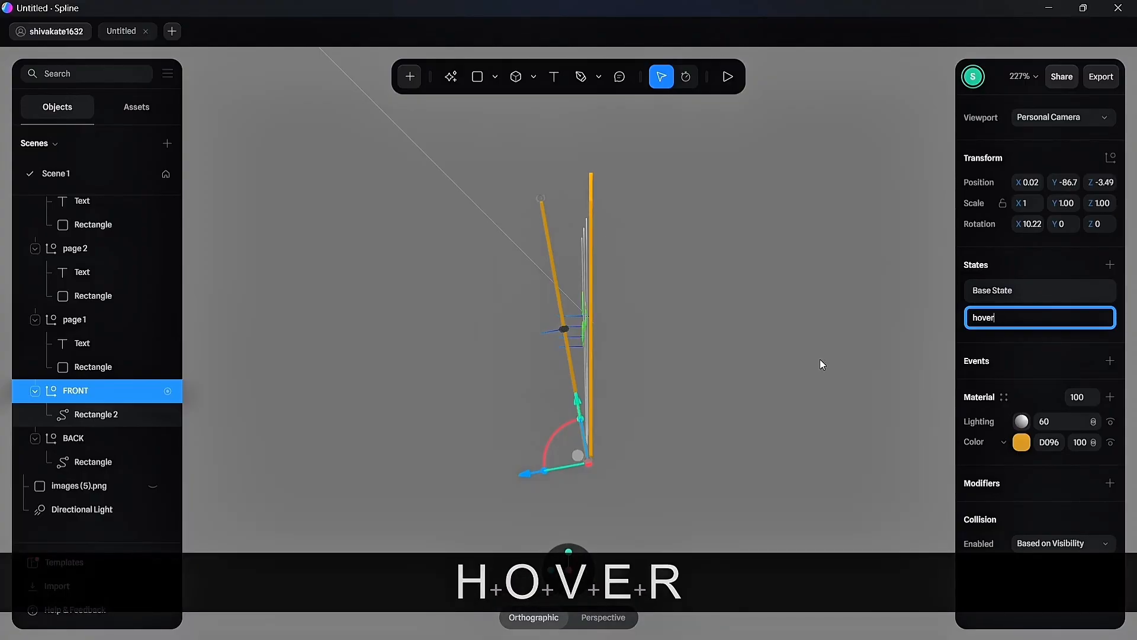
{"action": "left_click", "coordinate": [819, 359]}
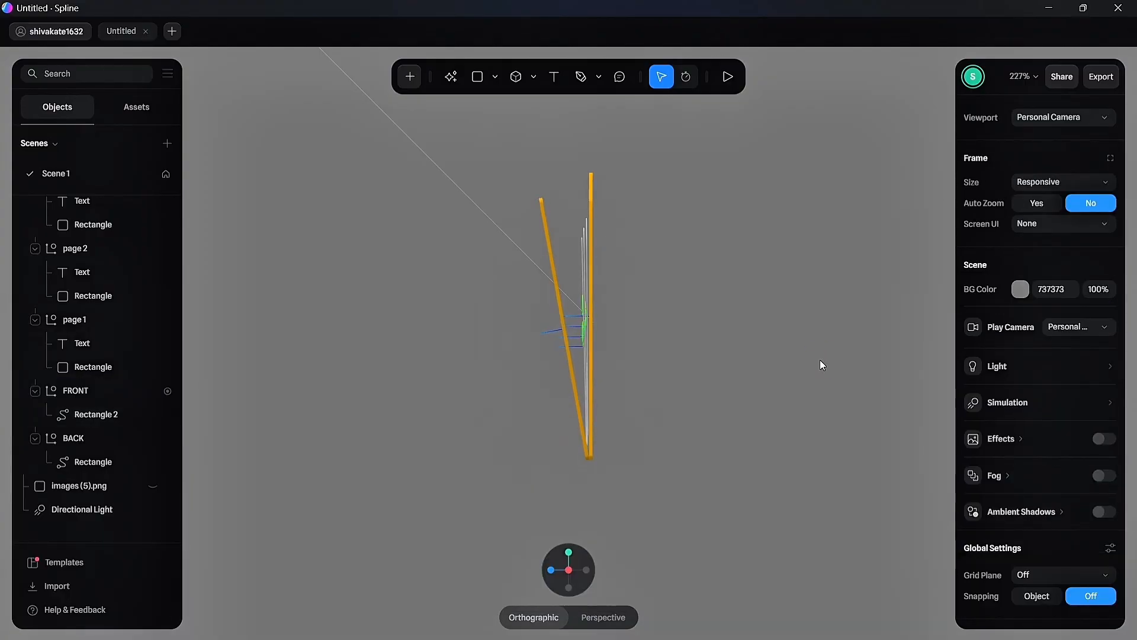
Switch the FRONT group from its hover state back to its Base State.
{"action": "middle_click_drag", "start_coordinate": [773, 389], "coordinate": [878, 391], "text": "shift"}
{"action": "scroll", "coordinate": [830, 393], "scroll_direction": "down", "scroll_amount": 2}
{"action": "scroll", "coordinate": [872, 394], "scroll_direction": "down", "scroll_amount": 3}
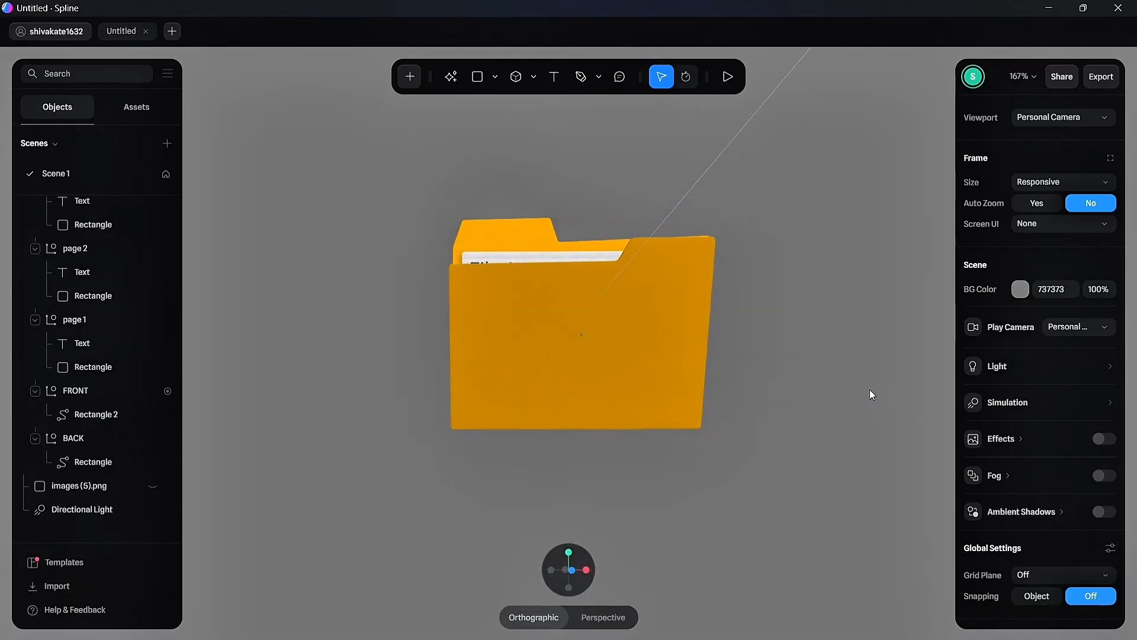
{"action": "left_click", "coordinate": [75, 390]}
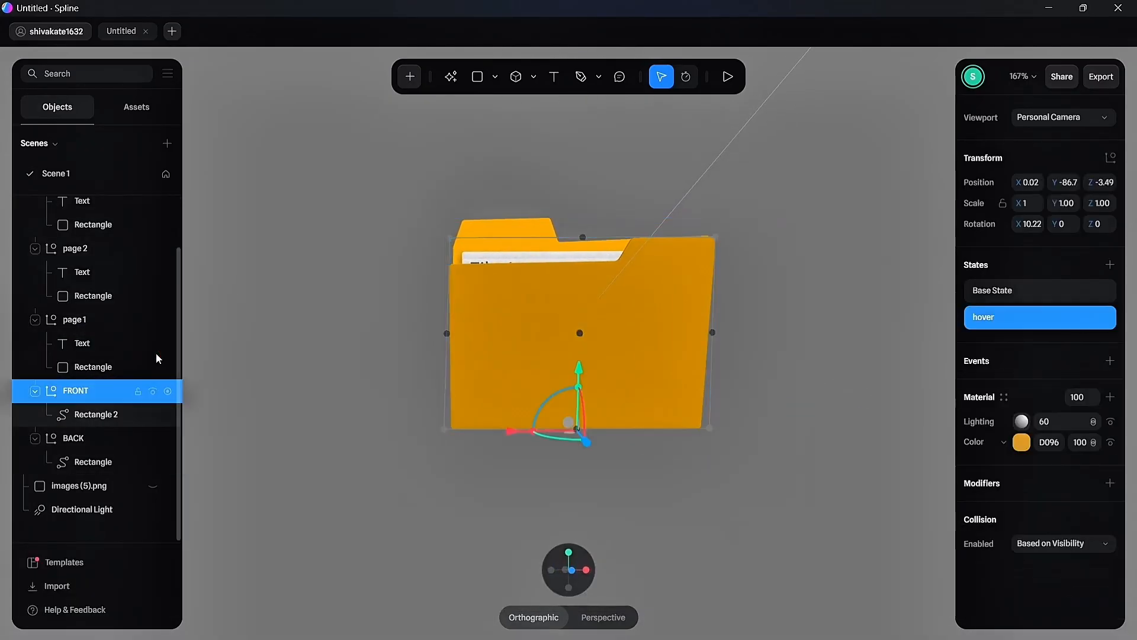
{"action": "left_click", "coordinate": [985, 297]}
{"action": "left_click", "coordinate": [992, 318]}
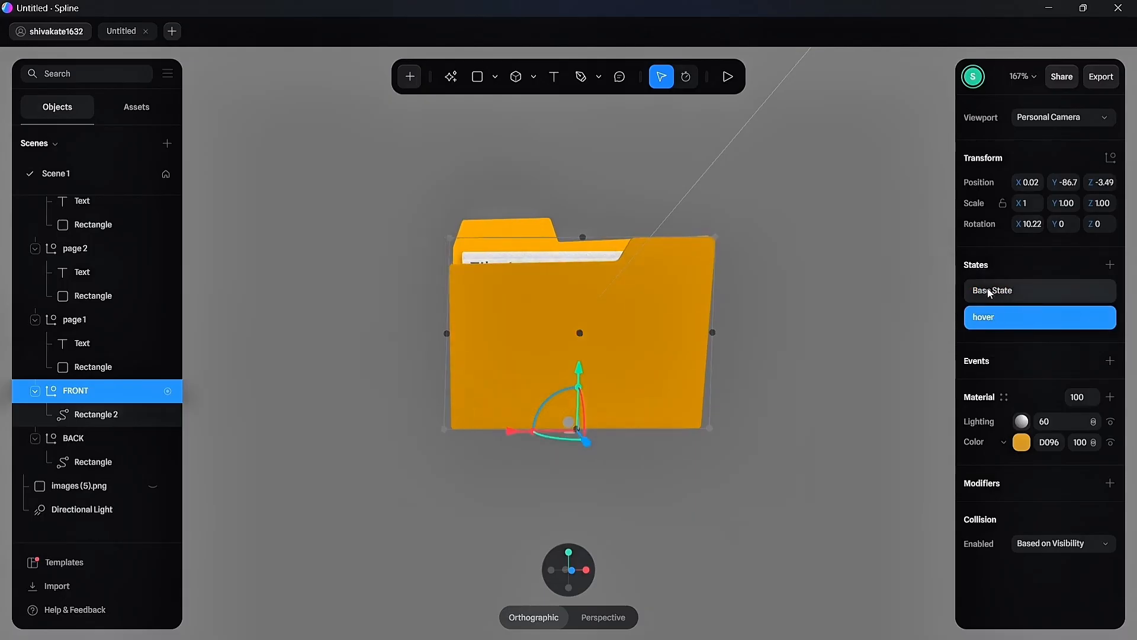
{"action": "left_click", "coordinate": [992, 294]}
{"action": "key", "text": "KP_1"}
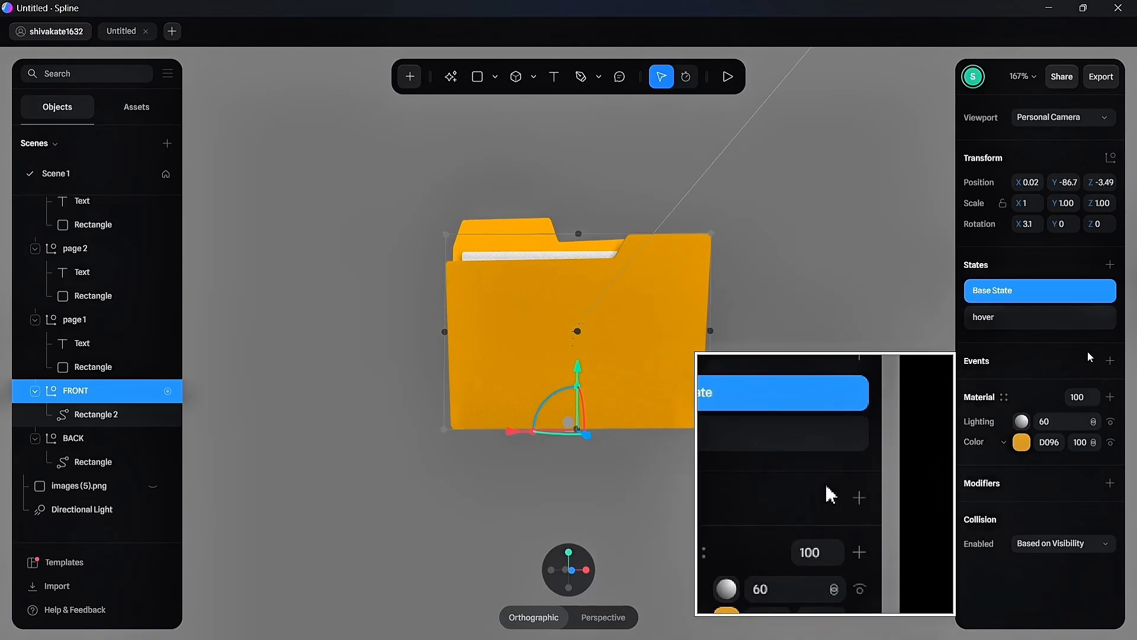
Add a Mouse Hover event to the FRONT group with a Transition action that targets FRONT.
{"action": "left_click", "coordinate": [1109, 361]}
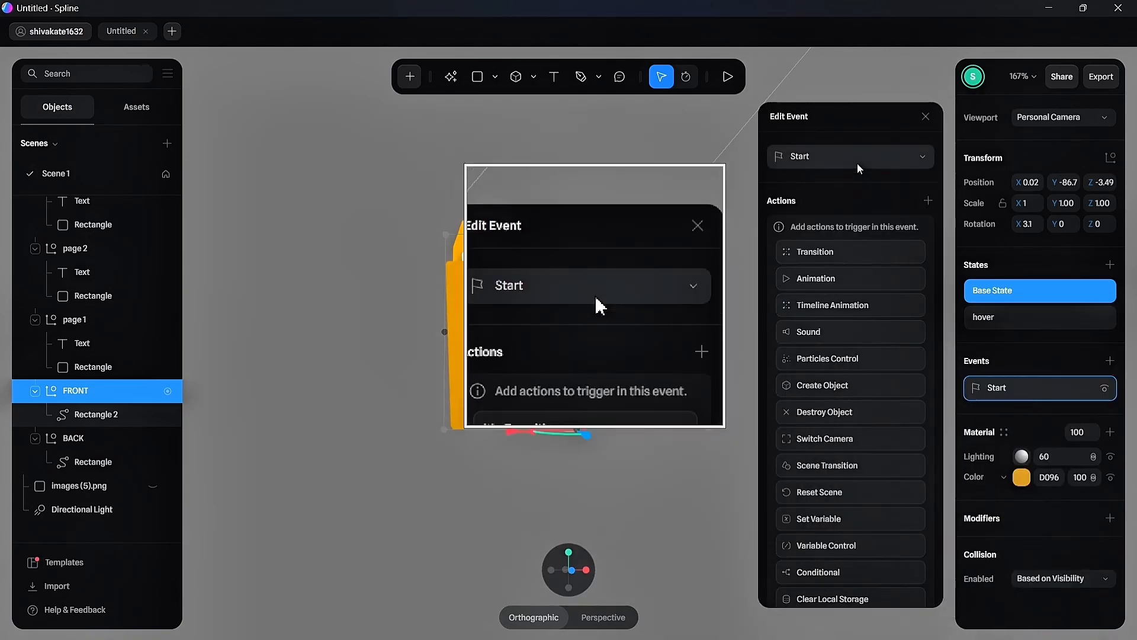
{"action": "left_click", "coordinate": [857, 158]}
{"action": "left_click", "coordinate": [832, 260]}
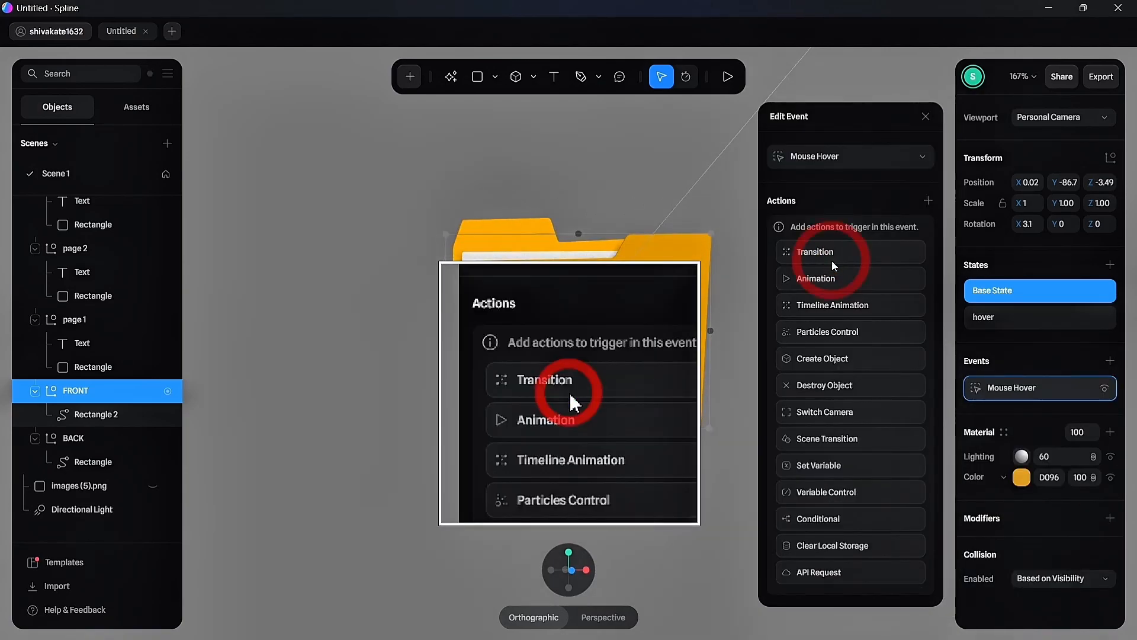
{"action": "left_click", "coordinate": [914, 250]}
{"action": "left_click", "coordinate": [875, 229]}
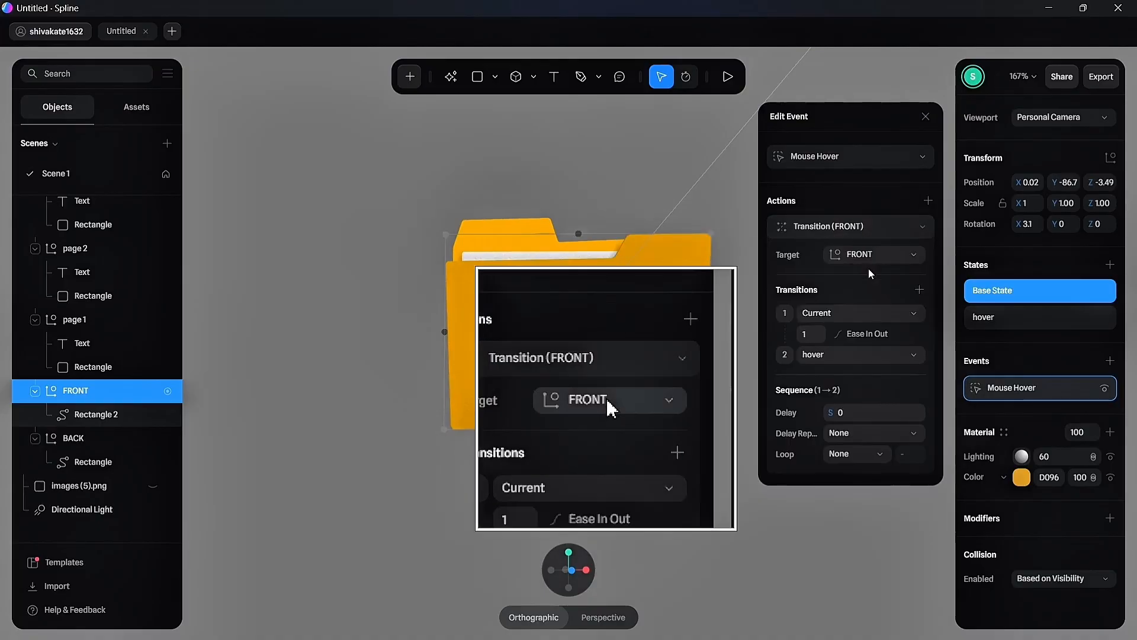
Make the FRONT transition run from Base State to hover with Custom Bezier easing and a duration of 0.5.
{"action": "left_click", "coordinate": [850, 312]}
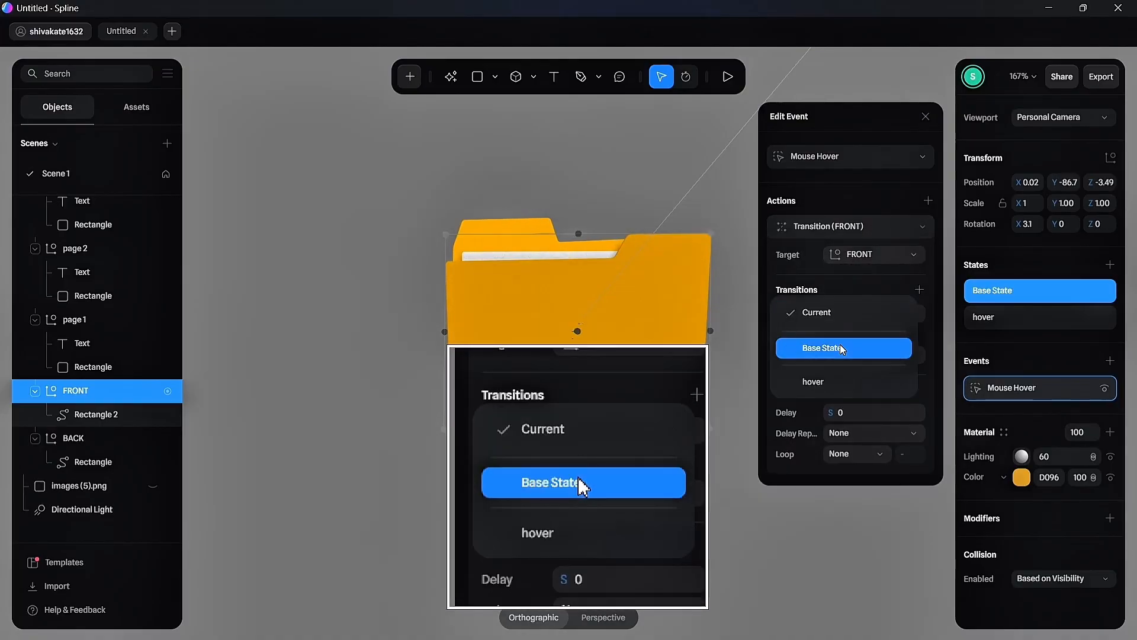
{"action": "left_click", "coordinate": [840, 345]}
{"action": "left_click", "coordinate": [854, 333]}
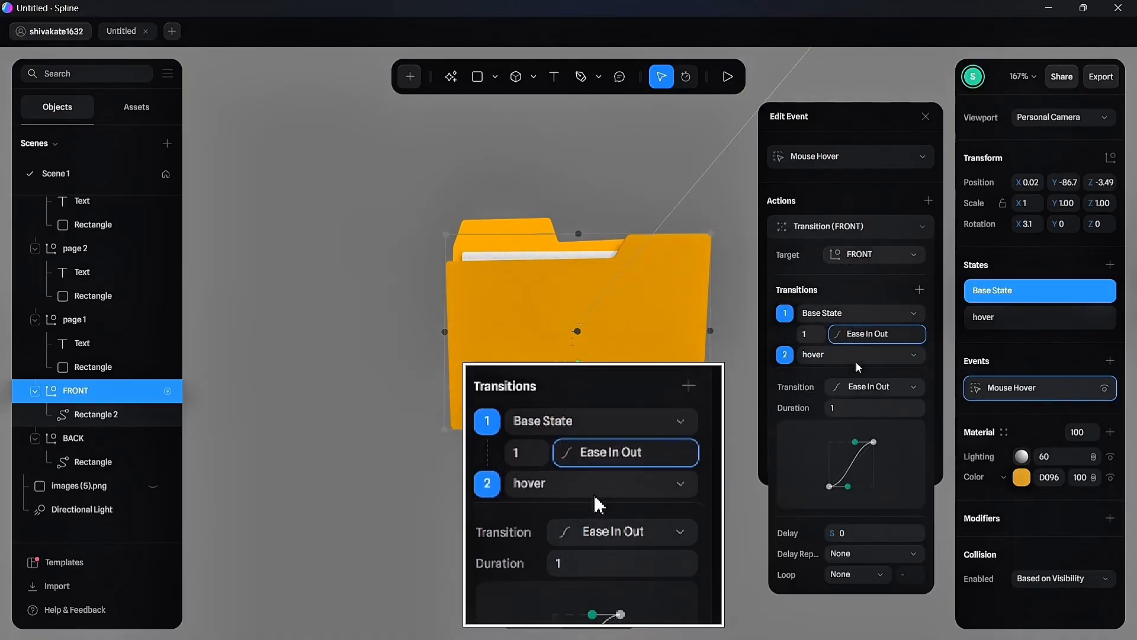
{"action": "left_click", "coordinate": [859, 386]}
{"action": "left_click", "coordinate": [847, 406]}
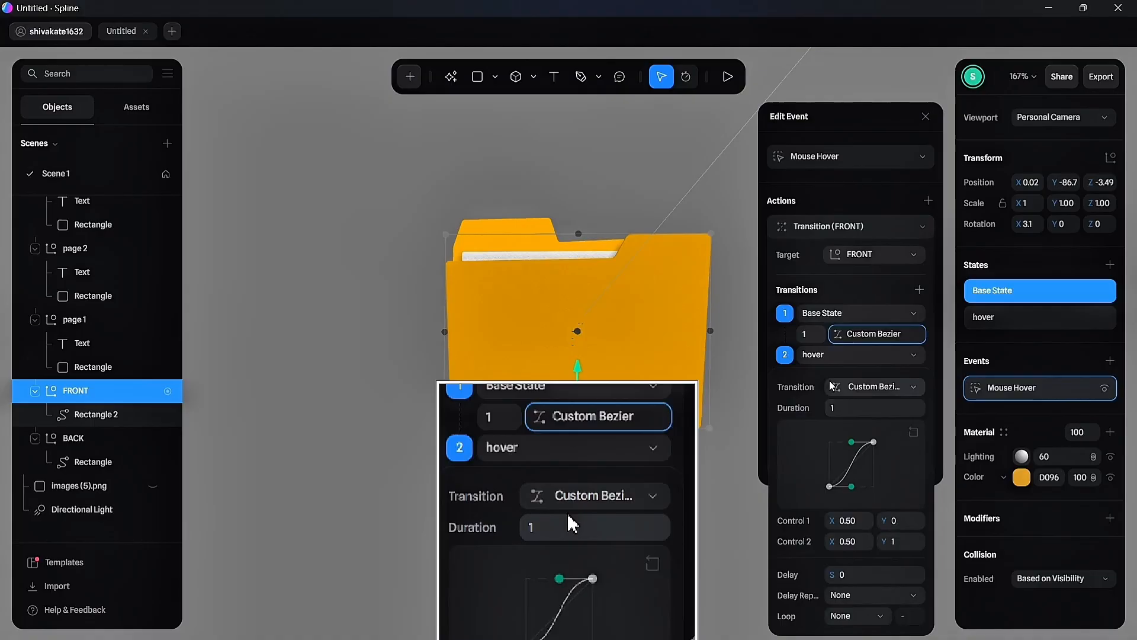
{"action": "left_click", "coordinate": [817, 335]}
{"action": "type", "text": "0.5"}
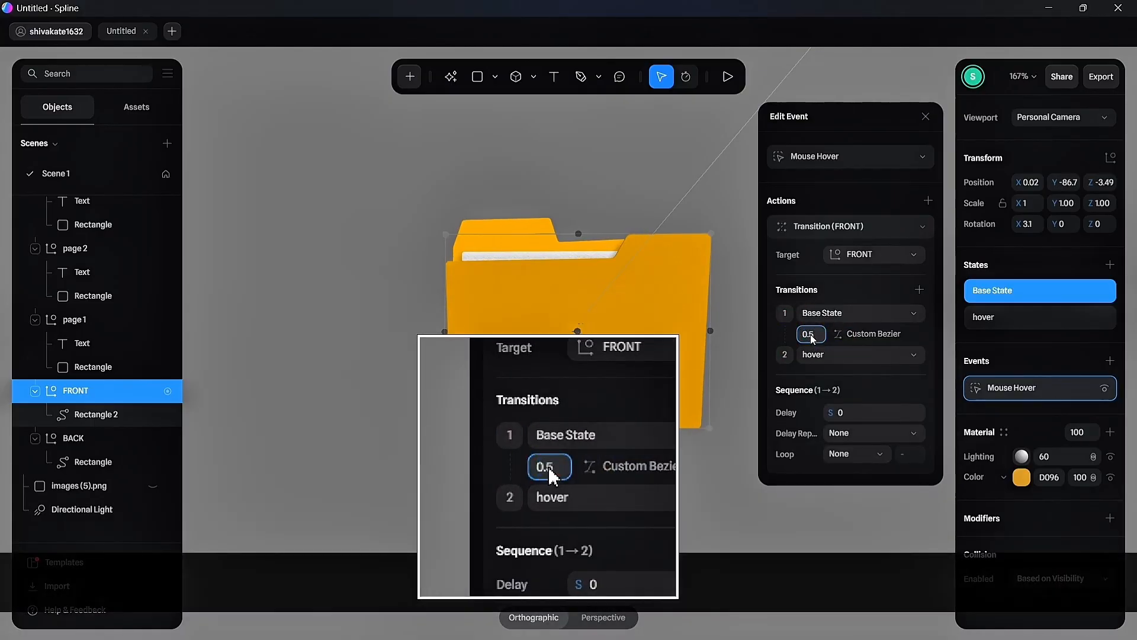
{"action": "key", "text": "Return"}
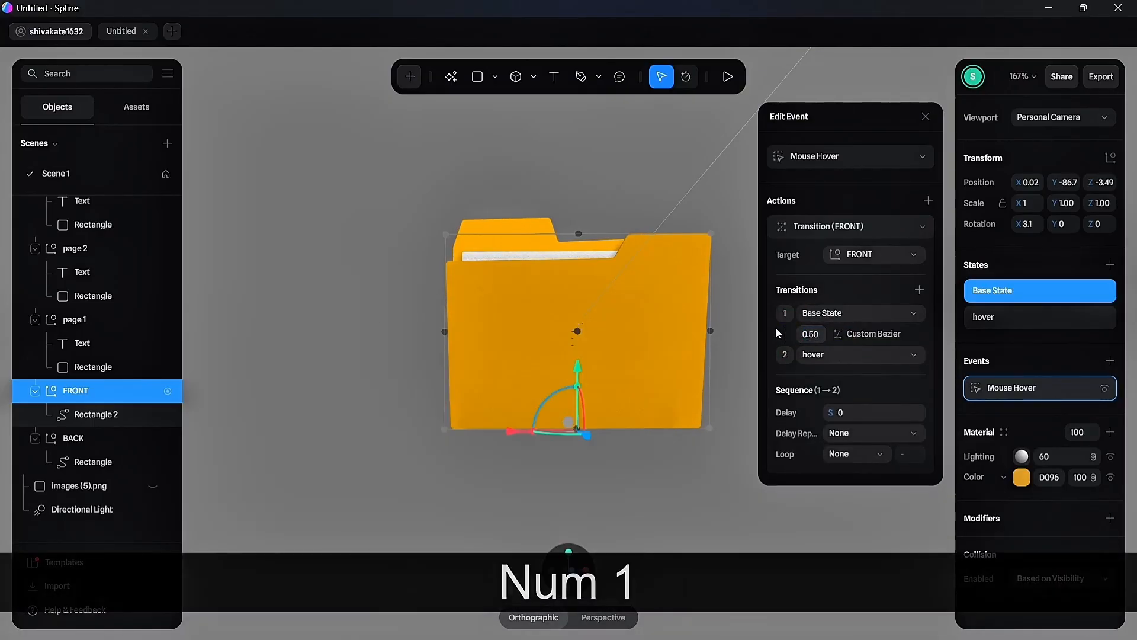
{"action": "left_click", "coordinate": [754, 310]}
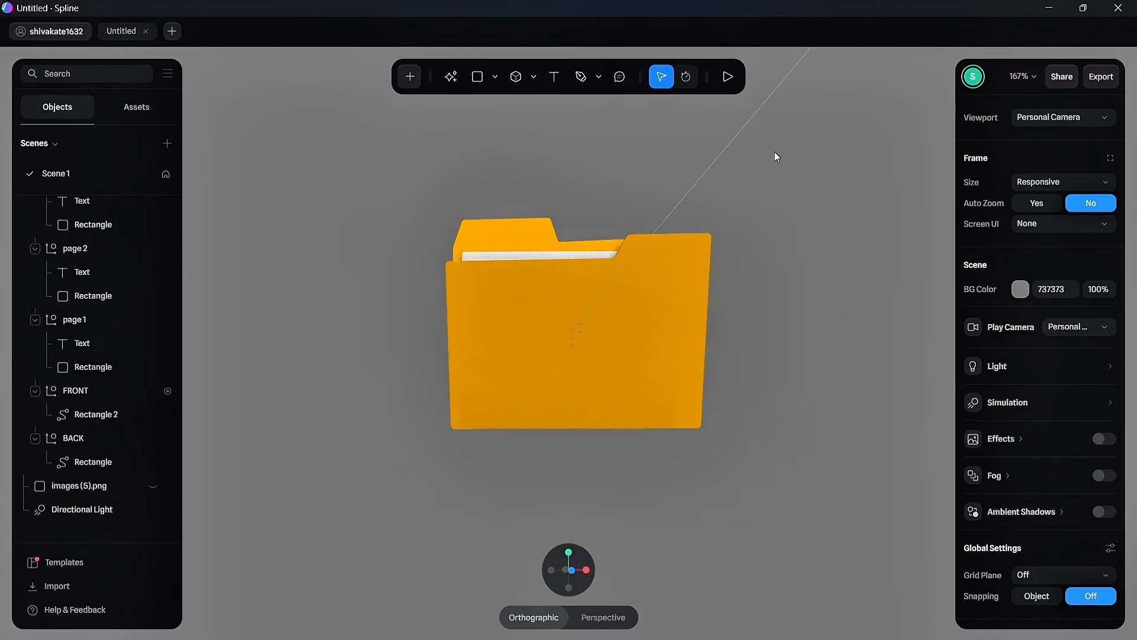
Play the scene and examine how the folder responds to the pointer from different angles, then leave the preview.
{"action": "left_click", "coordinate": [728, 77]}
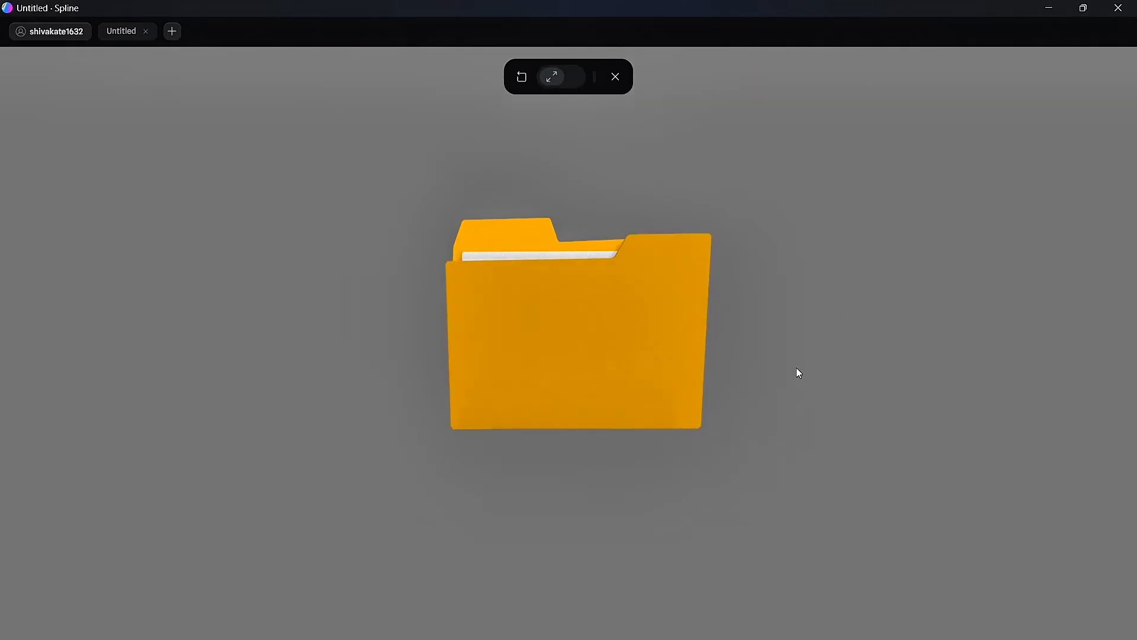
{"action": "left_click_drag", "start_coordinate": [796, 368], "coordinate": [769, 369]}
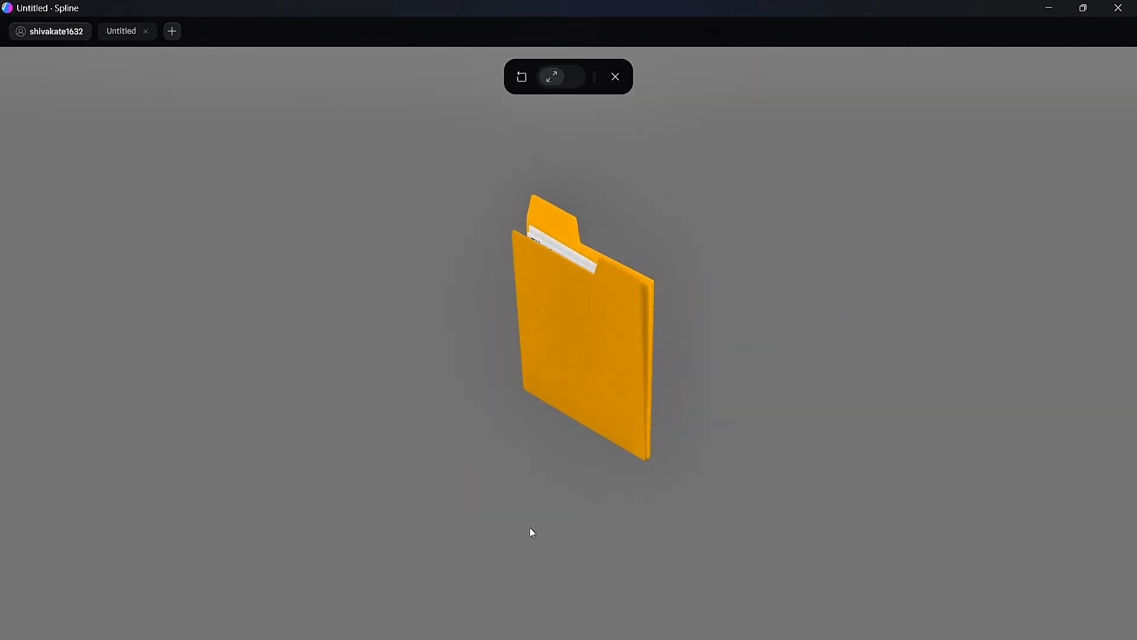
{"action": "key", "text": "Escape"}
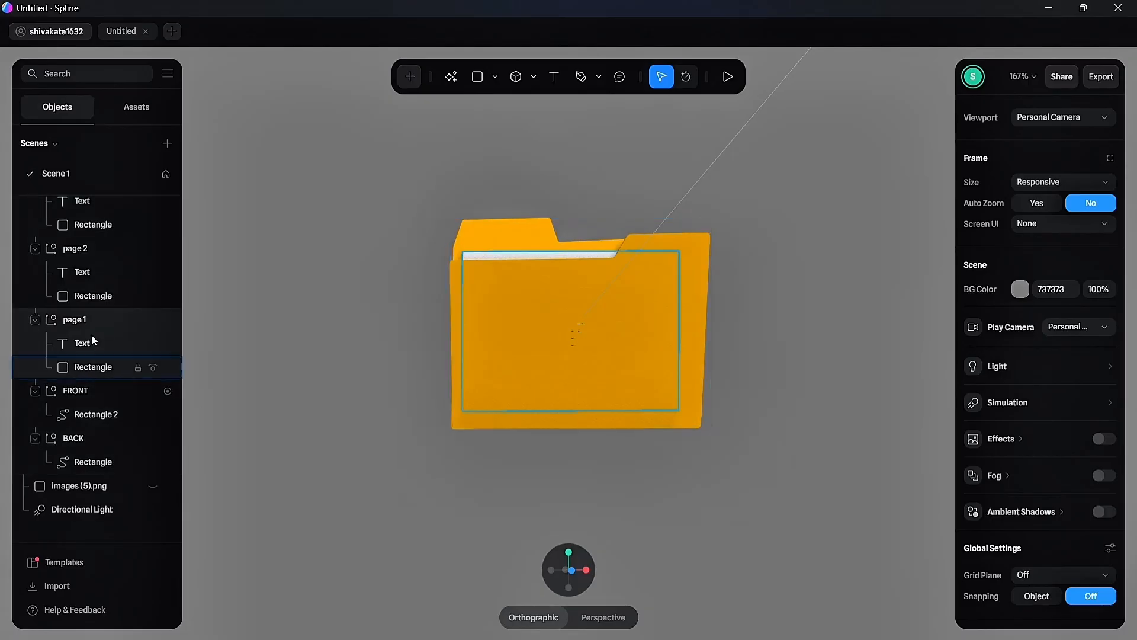
Add a new state to the page 1 group and raise the page to about Y -47.5 in it.
{"action": "left_click", "coordinate": [87, 321]}
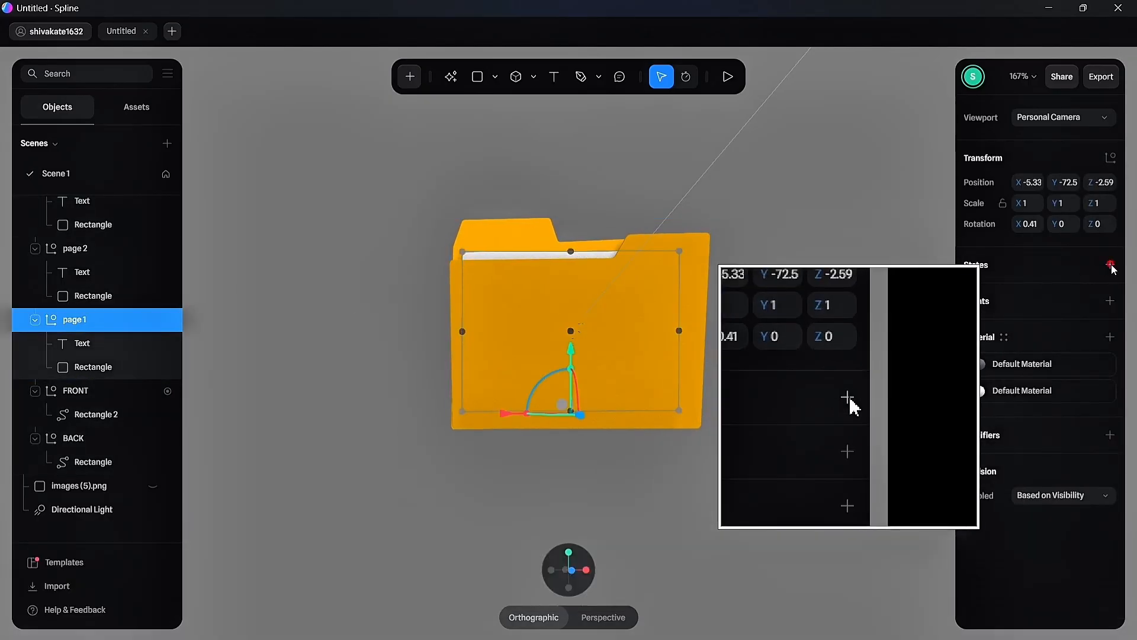
{"action": "left_click", "coordinate": [1110, 265]}
{"action": "left_click_drag", "start_coordinate": [1055, 182], "coordinate": [1078, 182]}
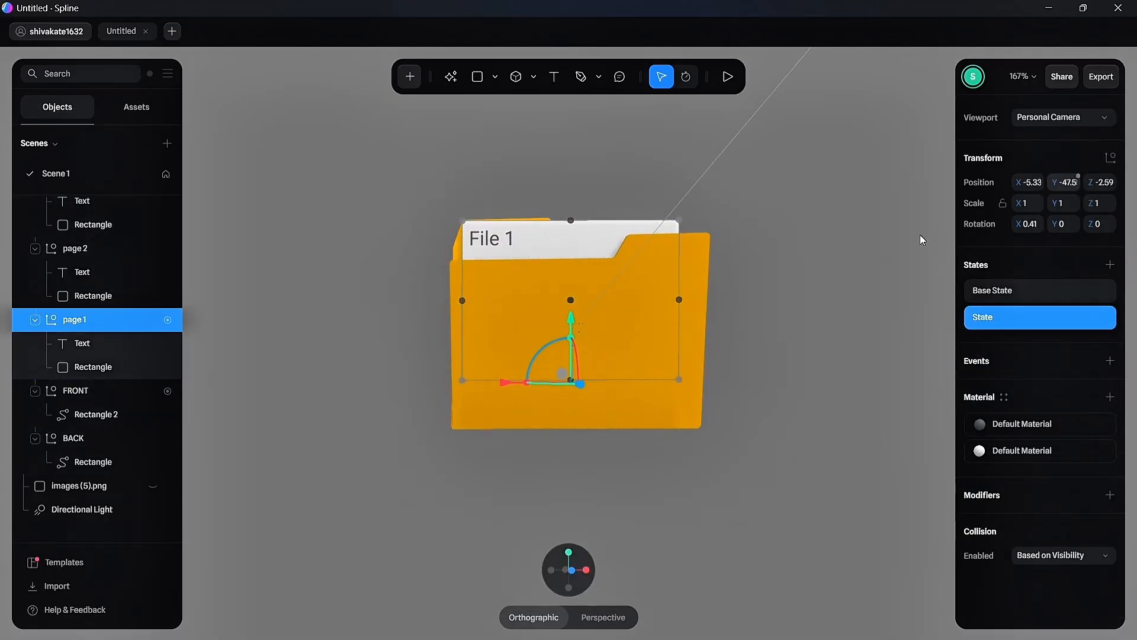
Add a new state to the page 2 group and raise the page to about Y -18.2 in it.
{"action": "left_click", "coordinate": [92, 250]}
{"action": "left_click", "coordinate": [1110, 266]}
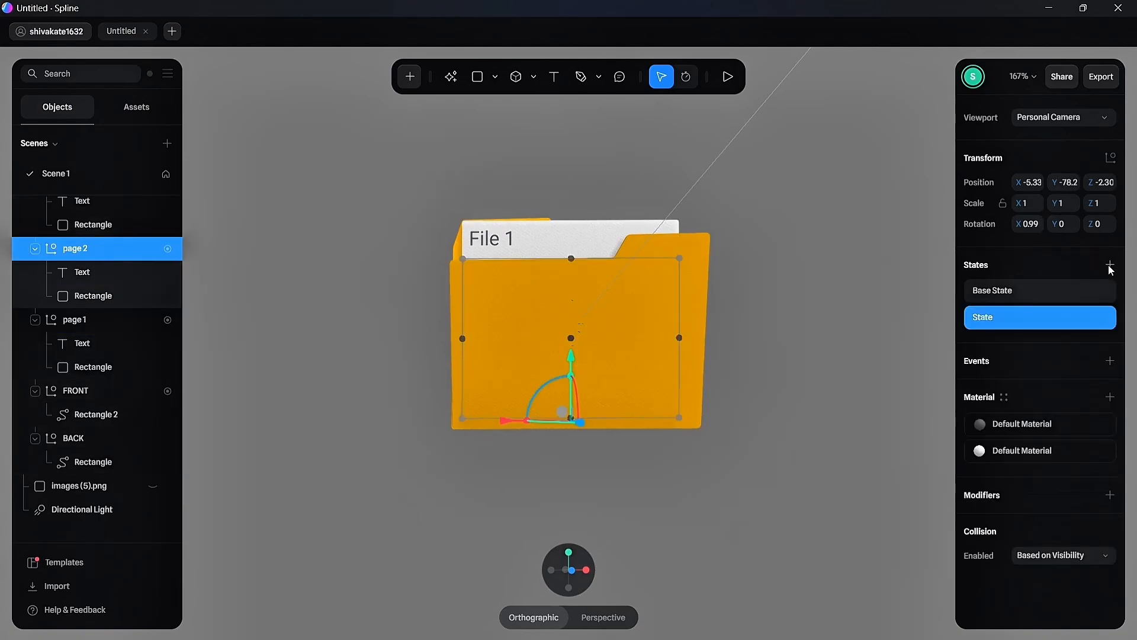
{"action": "left_click_drag", "start_coordinate": [1076, 183], "coordinate": [1103, 184]}
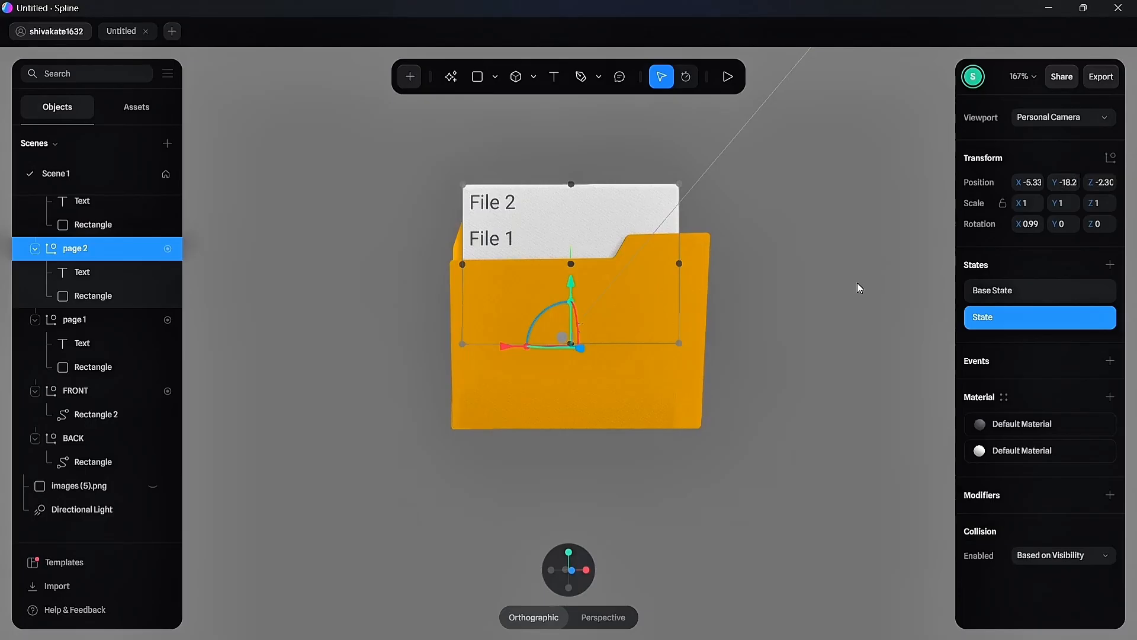
Add a new state to the page 3 group and raise the page to about Y -51.2 in it.
{"action": "scroll", "coordinate": [89, 255], "scroll_direction": "up", "scroll_amount": 2}
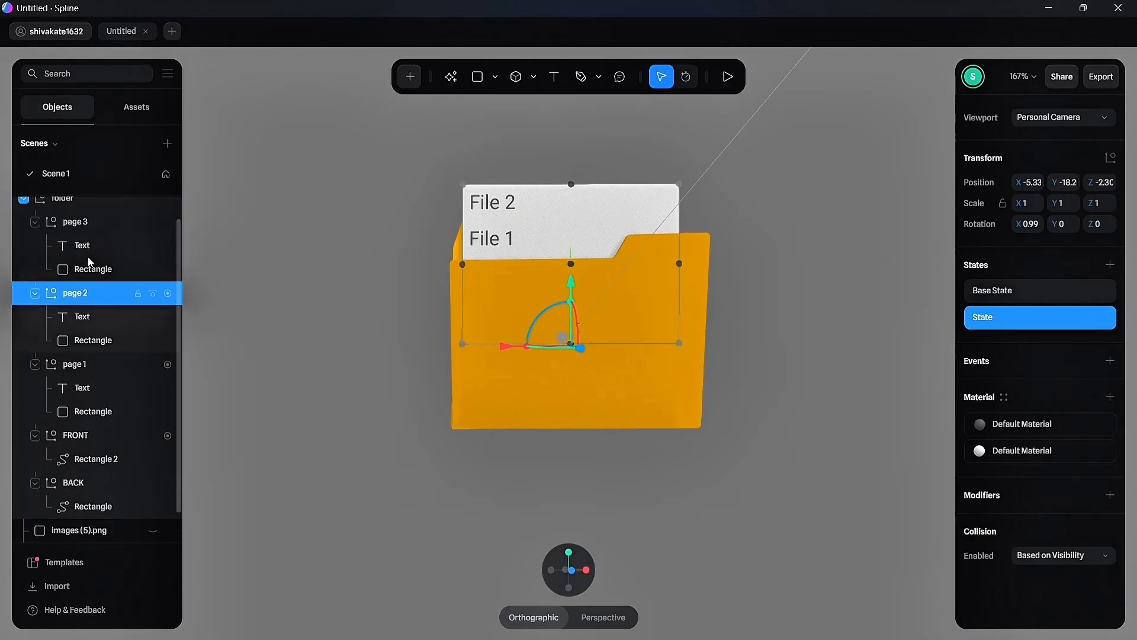
{"action": "left_click", "coordinate": [89, 237]}
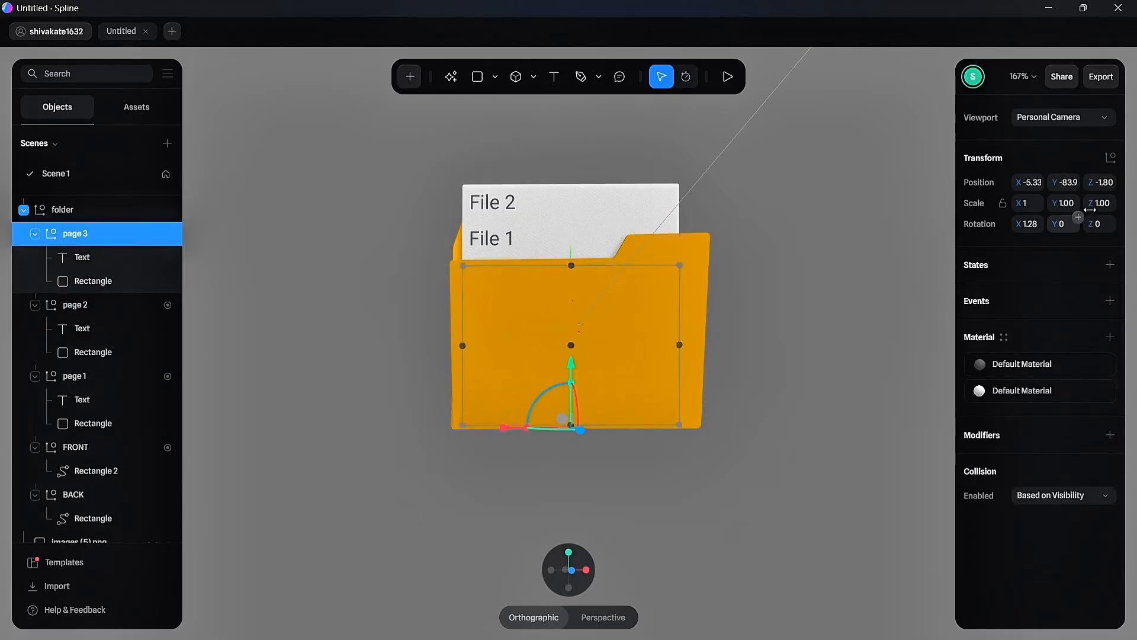
{"action": "left_click", "coordinate": [1110, 266]}
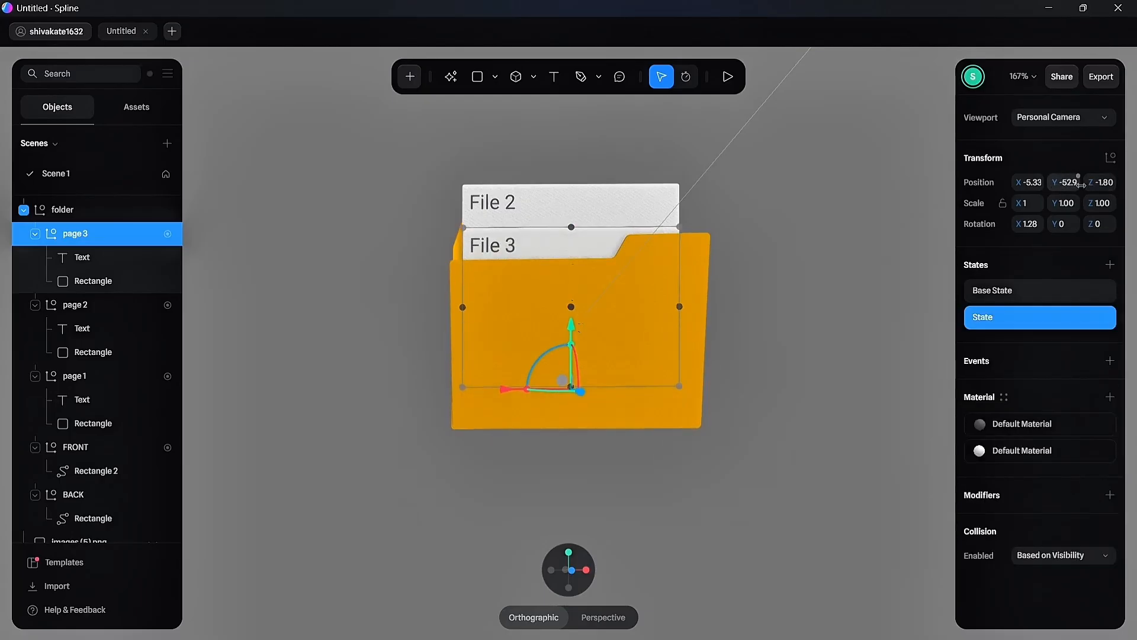
{"action": "left_click_drag", "start_coordinate": [1080, 183], "coordinate": [1084, 182]}
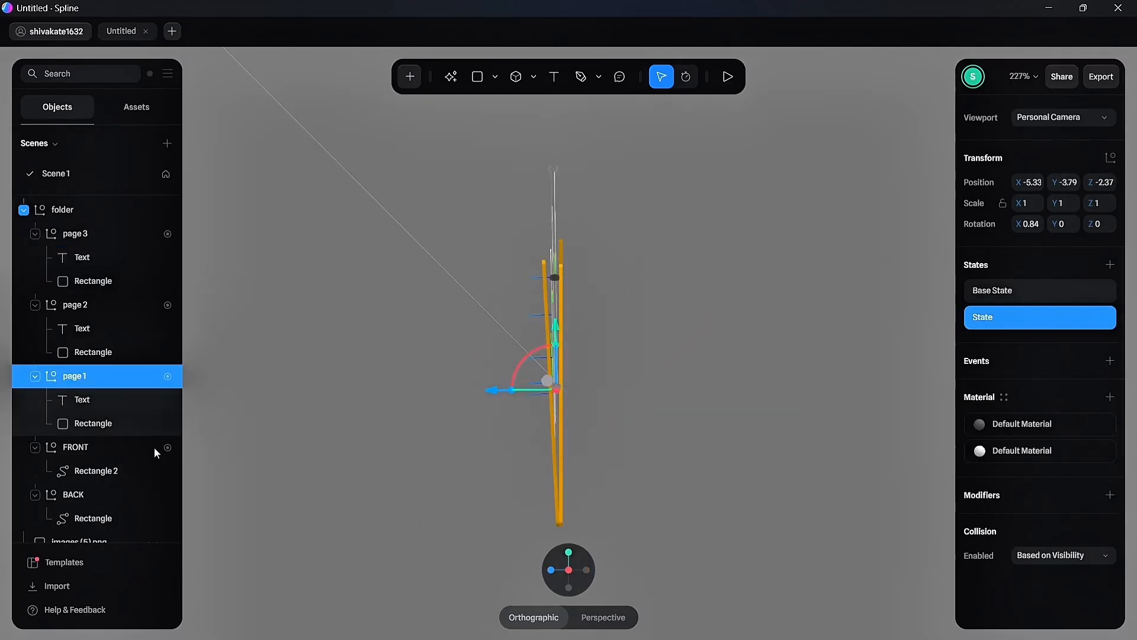
Switch FRONT to its hover state and tilt page 3 forward to an X rotation of about 6 in its new state.
{"action": "left_click", "coordinate": [157, 448]}
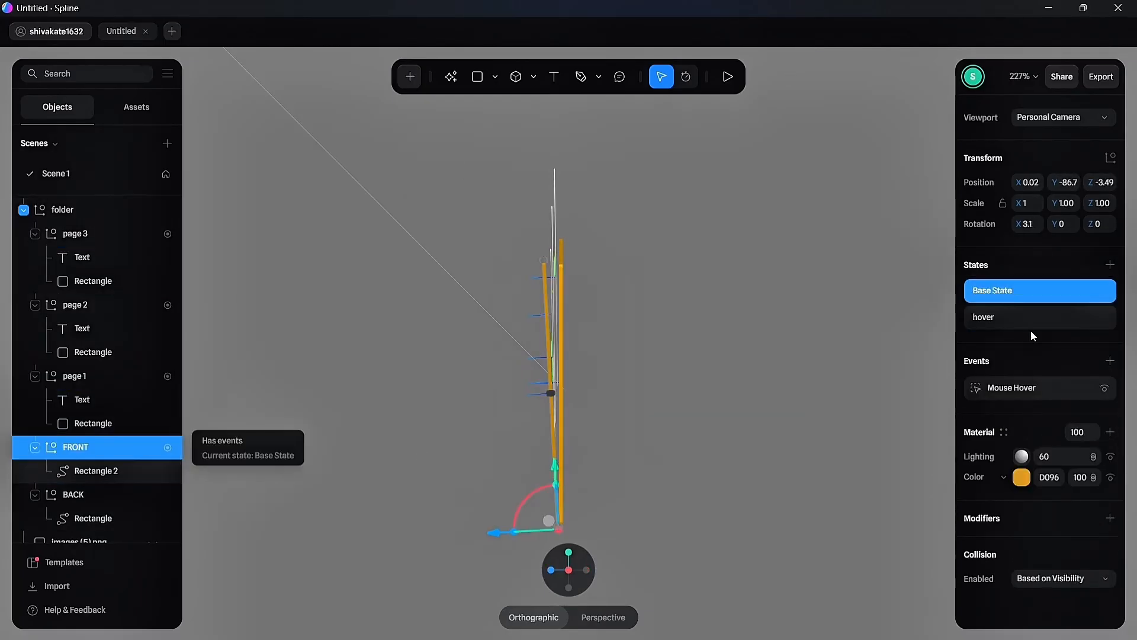
{"action": "left_click", "coordinate": [1030, 322]}
{"action": "left_click", "coordinate": [91, 308]}
{"action": "left_click", "coordinate": [90, 378]}
{"action": "left_click", "coordinate": [101, 235]}
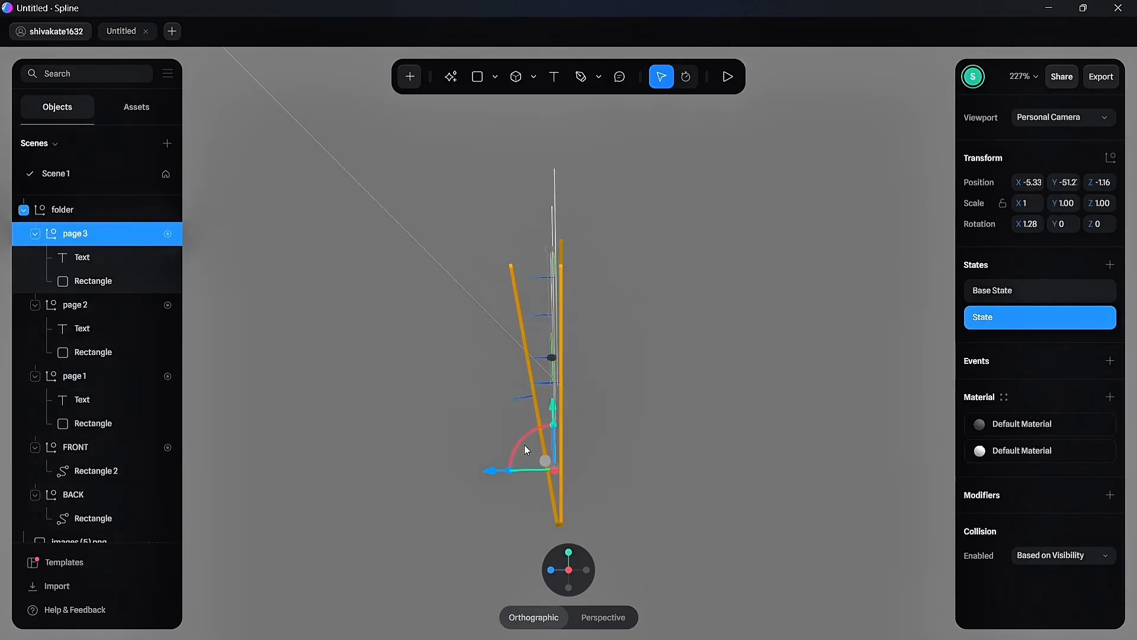
Tilt page 2 forward, less steeply than page 3, and page 1 to an X rotation of about 2, fanning out the pages.
{"action": "left_click", "coordinate": [102, 304]}
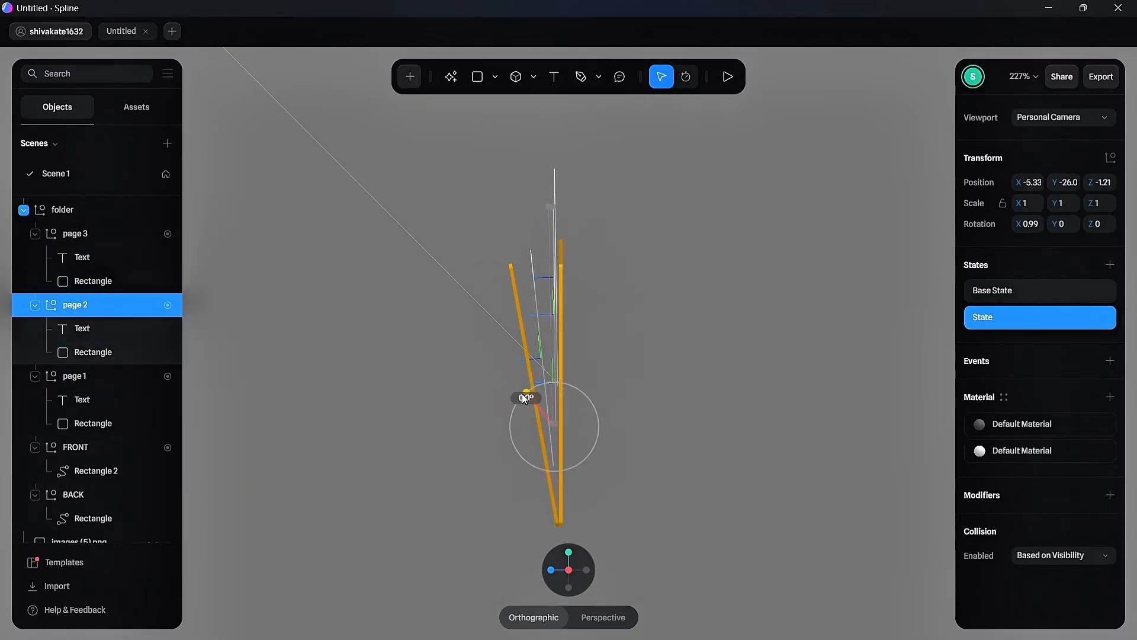
{"action": "left_click_drag", "start_coordinate": [524, 392], "coordinate": [542, 329]}
{"action": "left_click", "coordinate": [74, 234]}
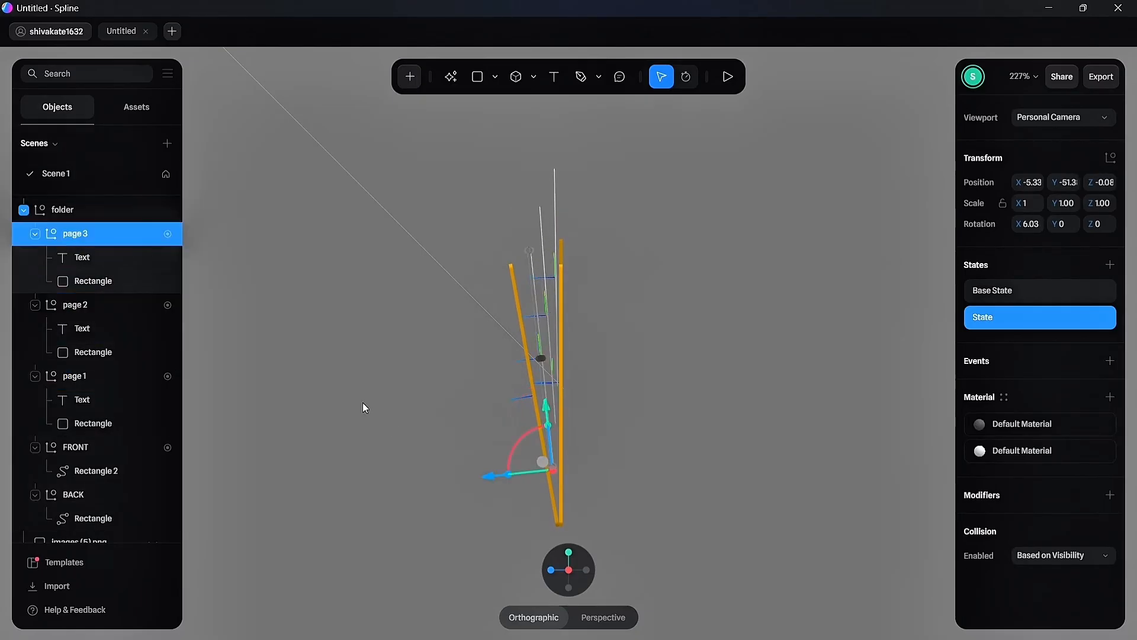
{"action": "left_click", "coordinate": [77, 377]}
{"action": "left_click_drag", "start_coordinate": [518, 360], "coordinate": [515, 364]}
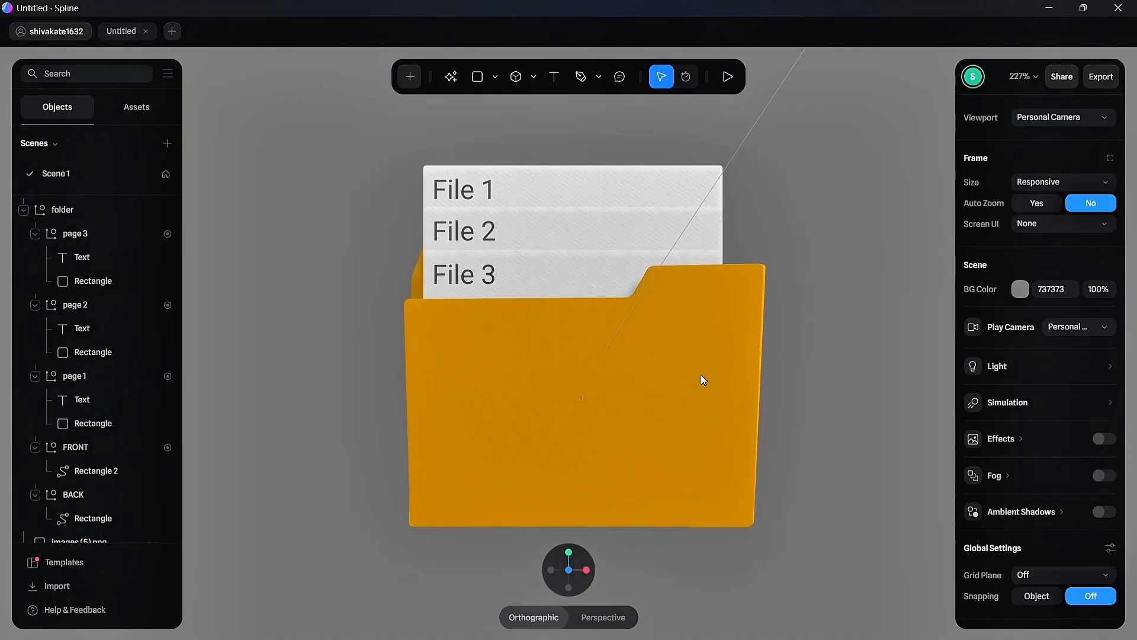
Return page 3, page 2, page 1 and FRONT to their Base State.
{"action": "left_click", "coordinate": [111, 453]}
{"action": "left_click", "coordinate": [89, 234]}
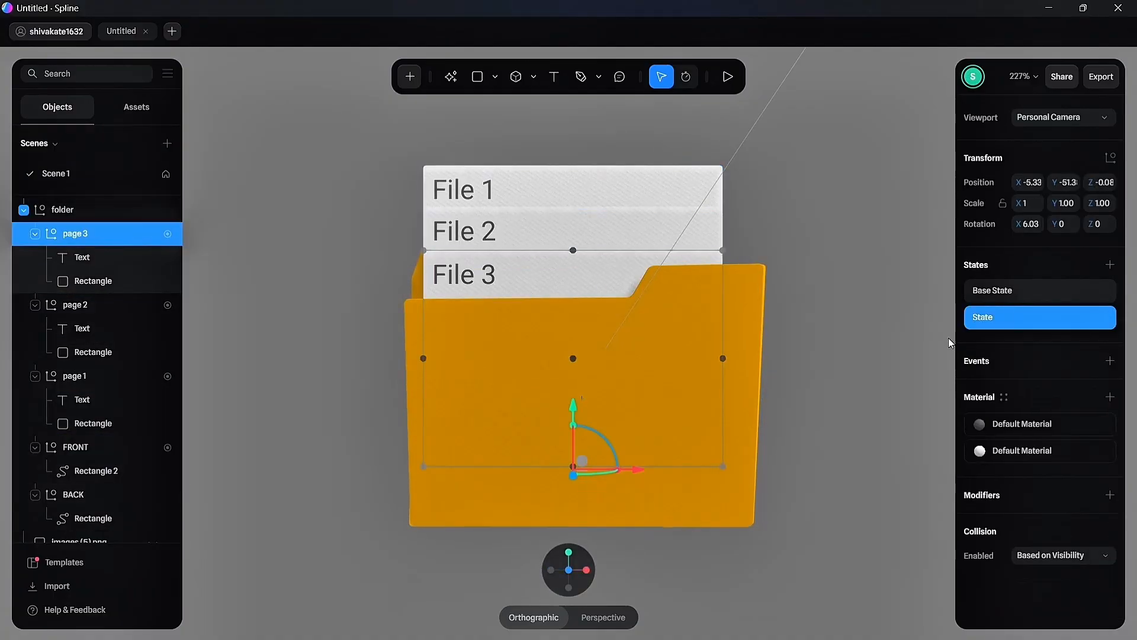
{"action": "left_click", "coordinate": [1007, 291]}
{"action": "left_click", "coordinate": [89, 305]}
{"action": "left_click", "coordinate": [1007, 291]}
{"action": "left_click", "coordinate": [76, 376]}
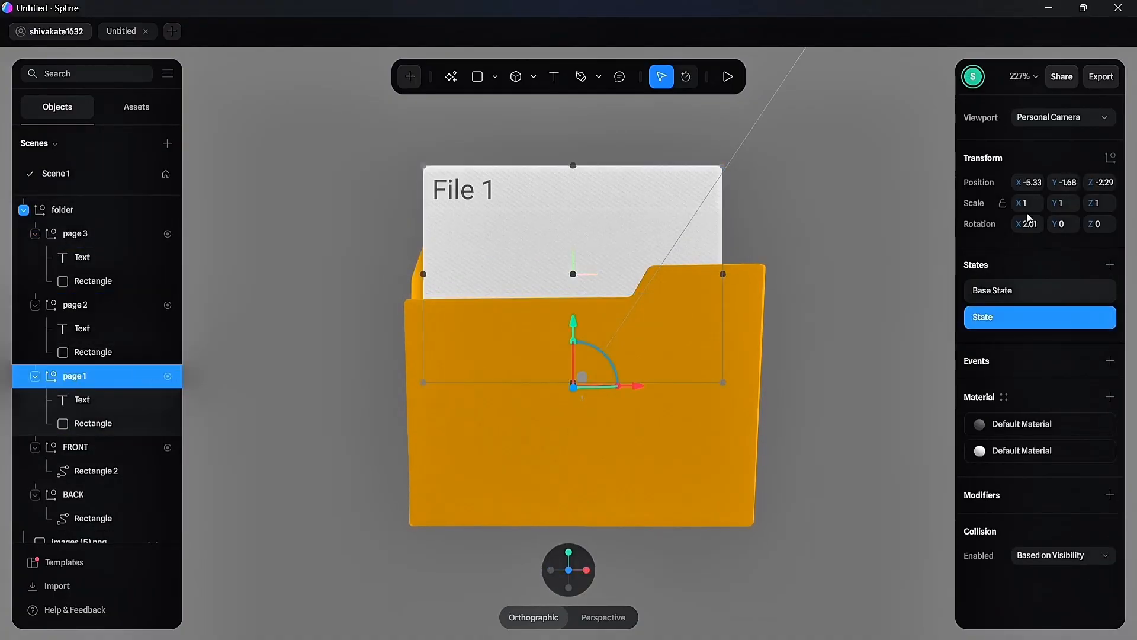
{"action": "left_click", "coordinate": [1007, 290]}
{"action": "left_click", "coordinate": [77, 447]}
{"action": "left_click", "coordinate": [982, 293]}
{"action": "left_click", "coordinate": [592, 387]}
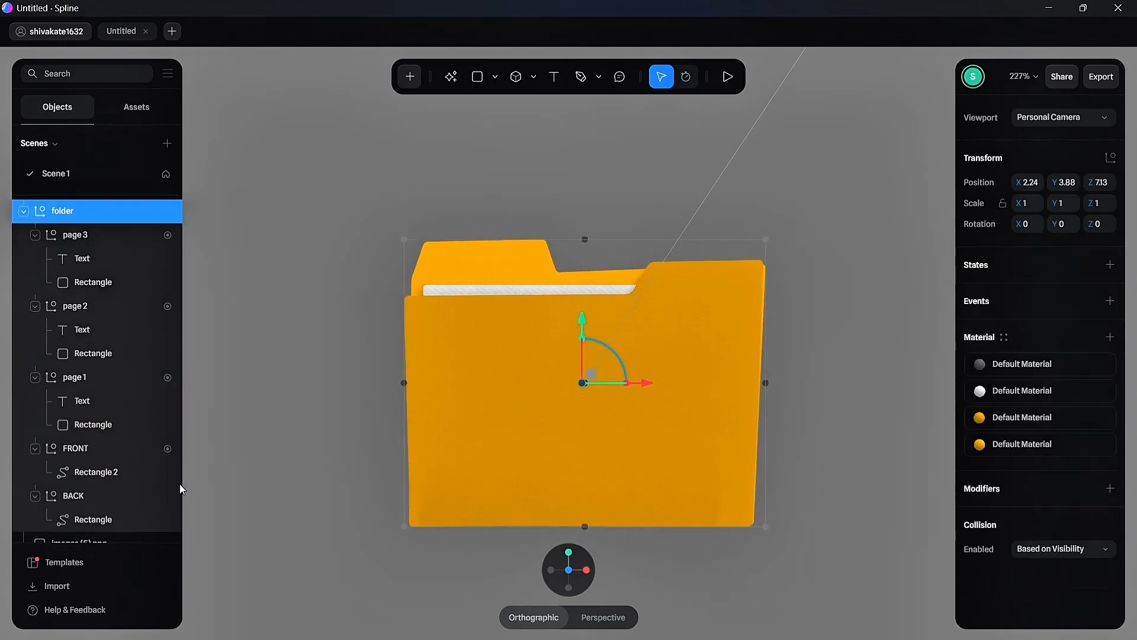
Add a Mouse Up event with a Transition action to the FRONT group.
{"action": "left_click", "coordinate": [91, 453]}
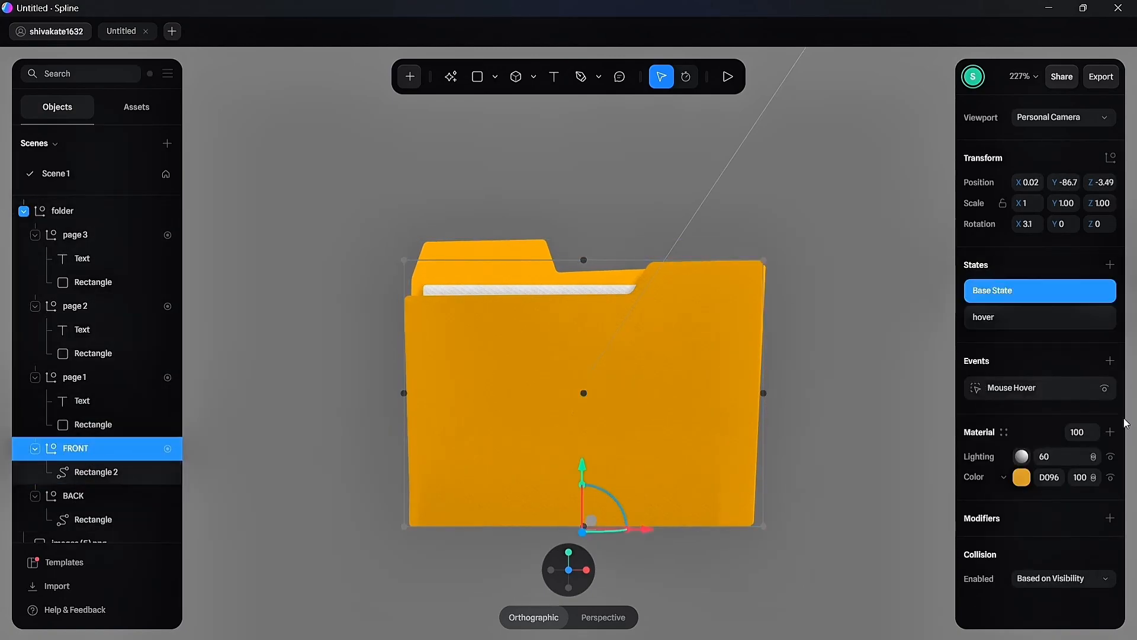
{"action": "left_click", "coordinate": [879, 412]}
{"action": "left_click", "coordinate": [84, 454]}
{"action": "left_click", "coordinate": [1110, 360]}
{"action": "left_click", "coordinate": [849, 158]}
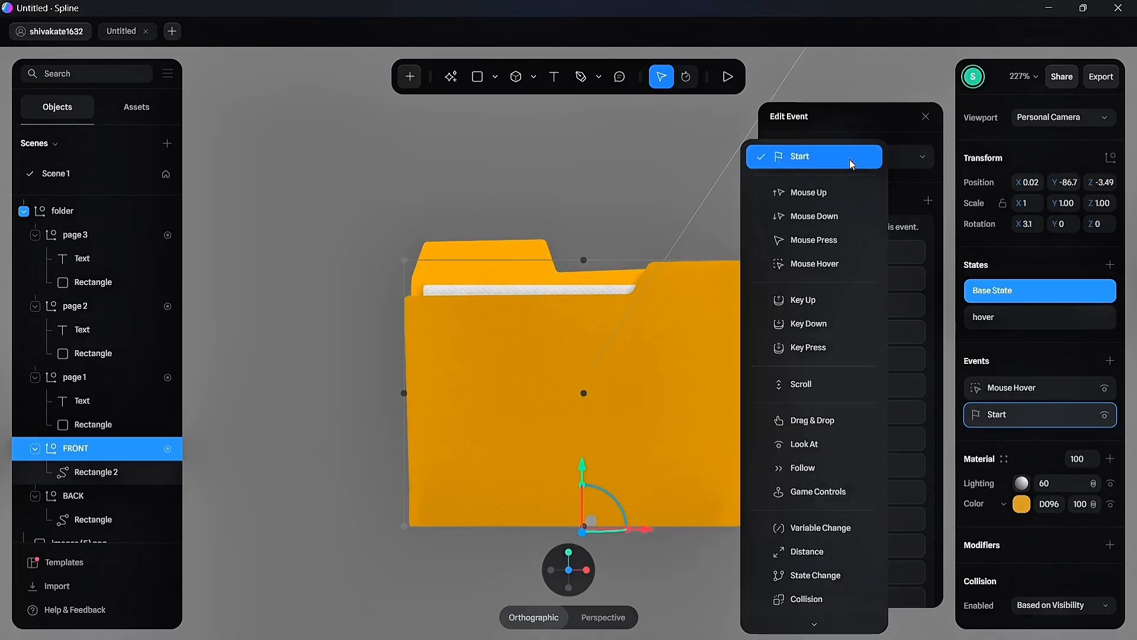
{"action": "left_click", "coordinate": [836, 198]}
{"action": "left_click", "coordinate": [914, 272]}
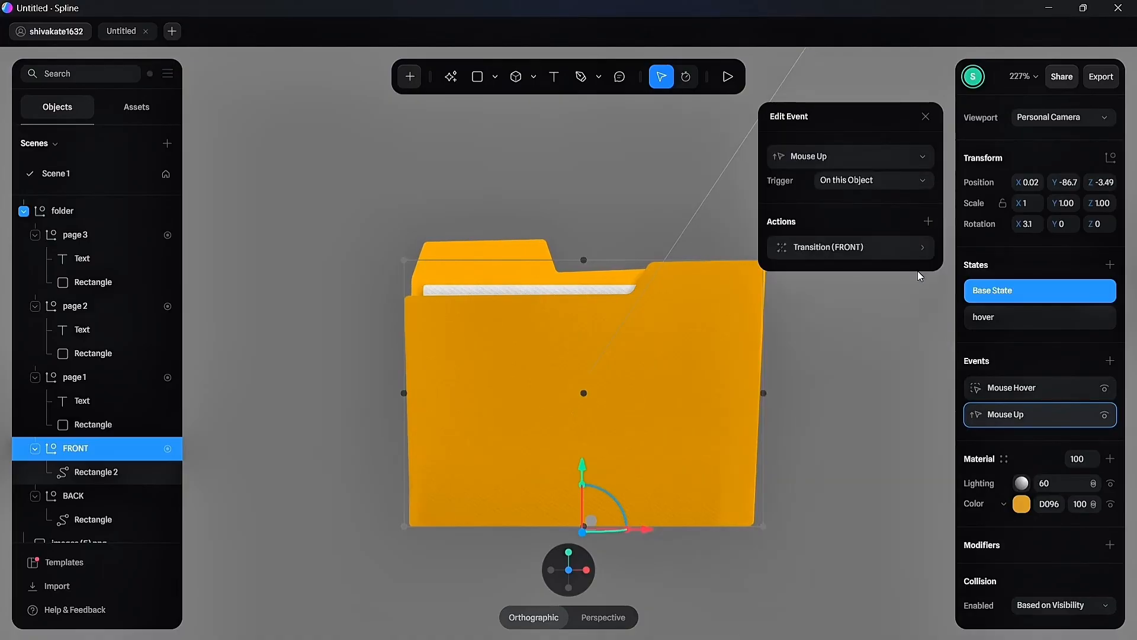
Target page 1 with the Mouse Up transition and set its mode to Repeat Each Time.
{"action": "left_click", "coordinate": [912, 249]}
{"action": "left_click", "coordinate": [895, 275]}
{"action": "left_click", "coordinate": [898, 342]}
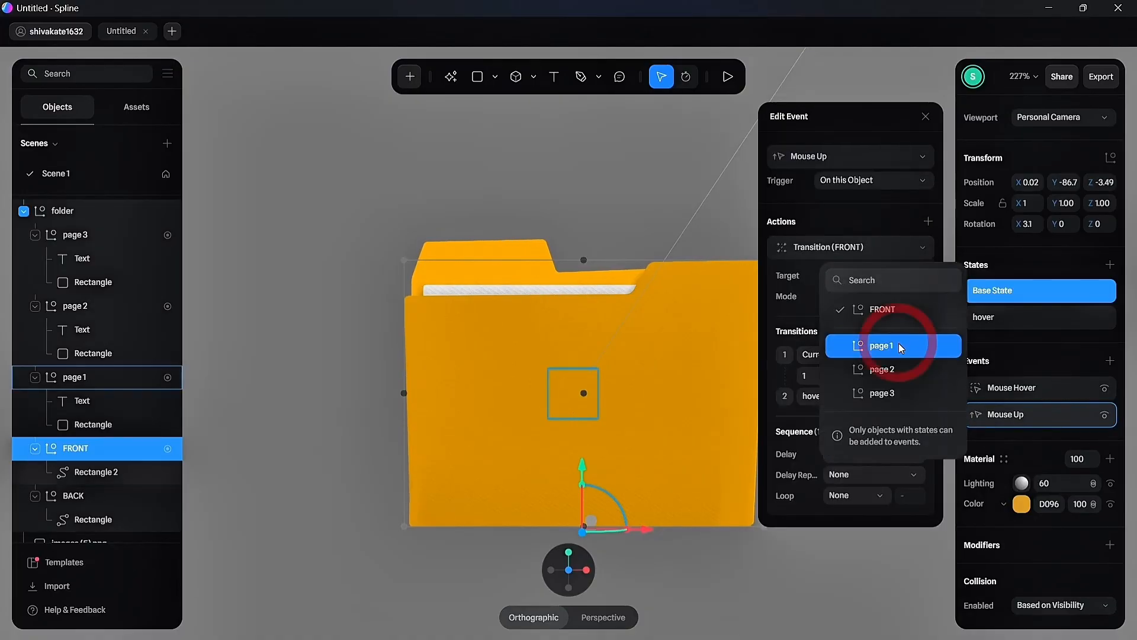
{"action": "left_click", "coordinate": [865, 294]}
{"action": "left_click", "coordinate": [858, 340]}
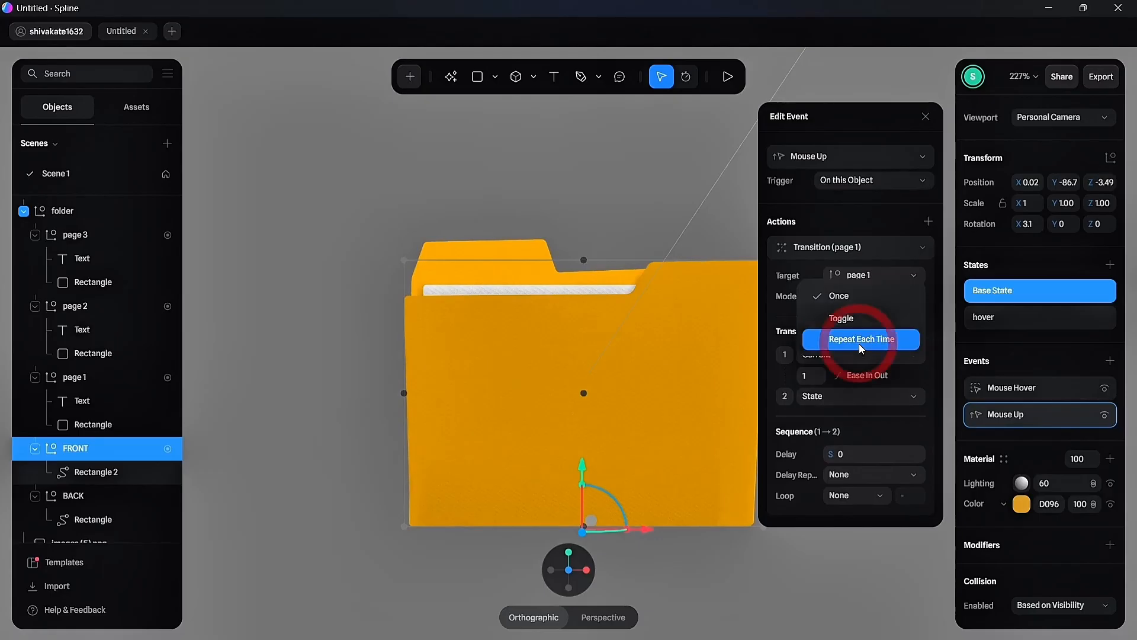
Make the page 1 transition run from Base State to State with a duration of 0.4.
{"action": "left_click", "coordinate": [826, 355]}
{"action": "left_click", "coordinate": [826, 382]}
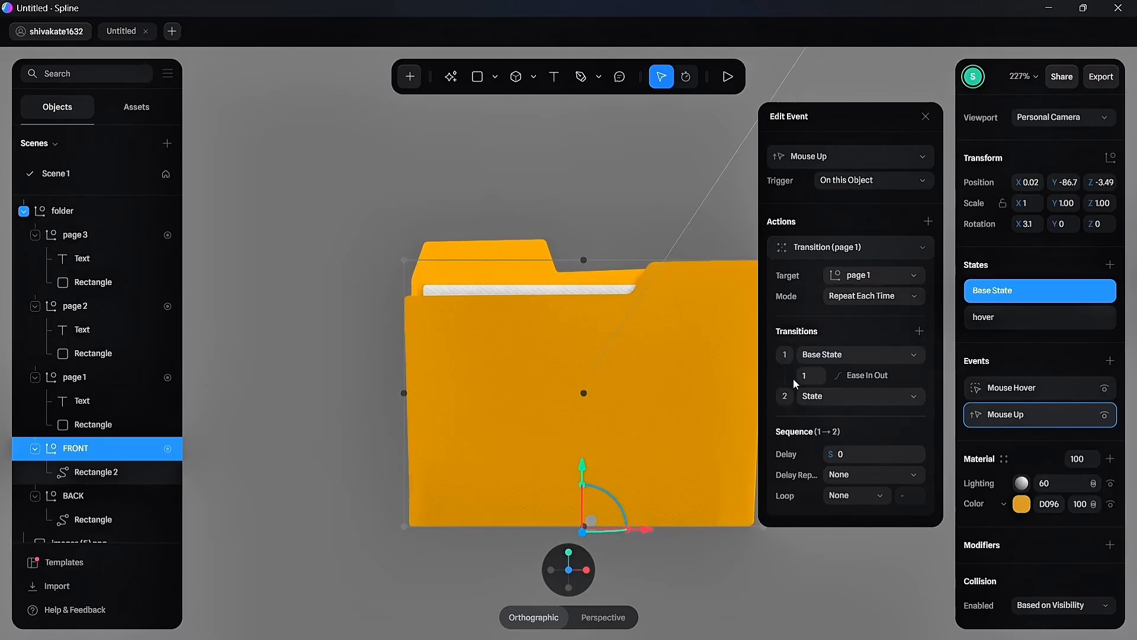
{"action": "left_click", "coordinate": [815, 381]}
{"action": "type", "text": "0."}
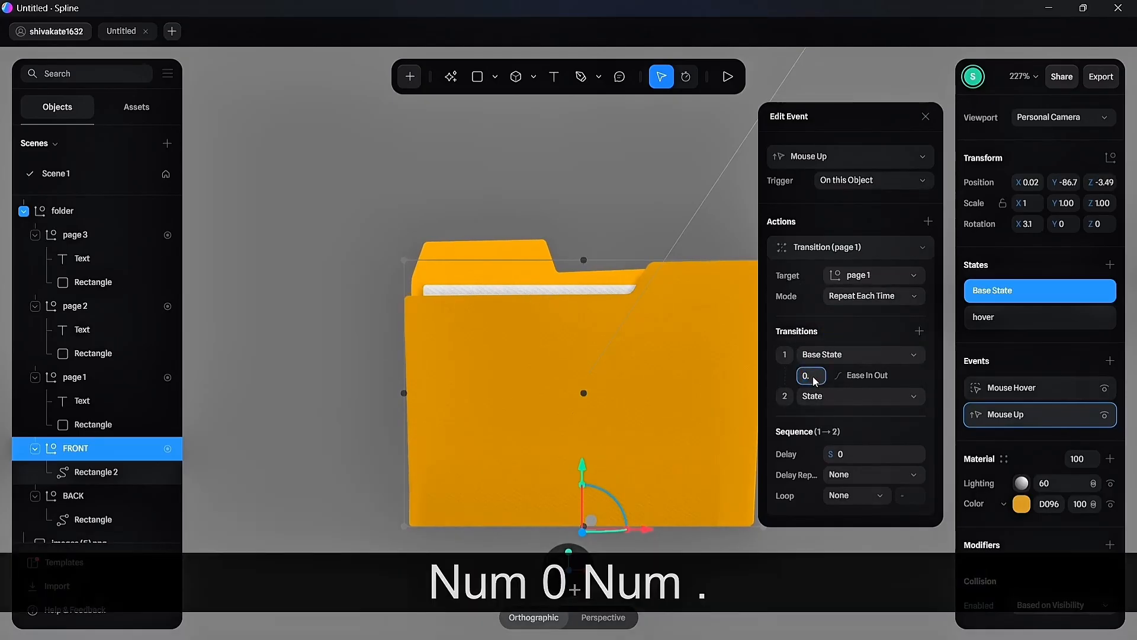
{"action": "type", "text": "4"}
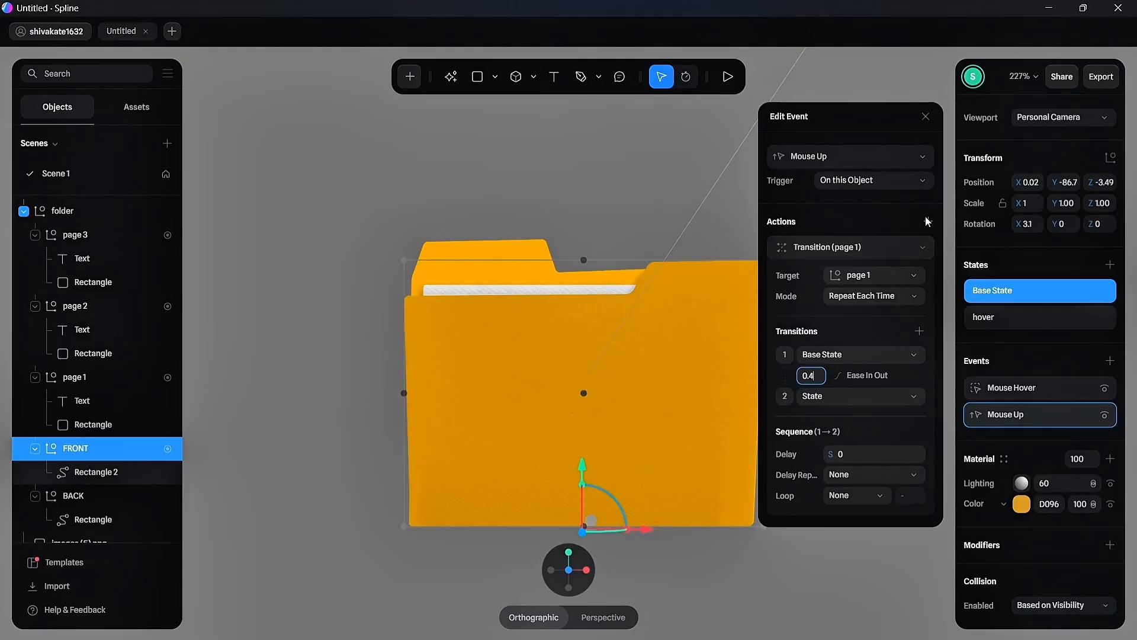
Add a second Transition action to the Mouse Up event that targets page 2 in Repeat Each Time mode.
{"action": "left_click", "coordinate": [927, 222]}
{"action": "left_click", "coordinate": [887, 246]}
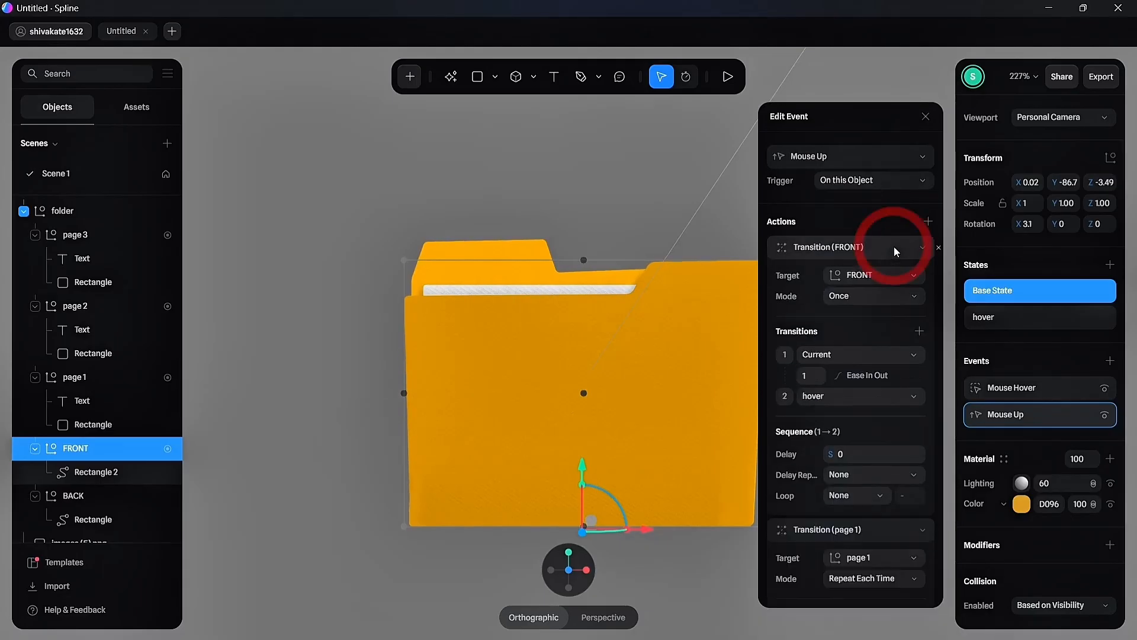
{"action": "left_click", "coordinate": [899, 273]}
{"action": "left_click", "coordinate": [892, 367]}
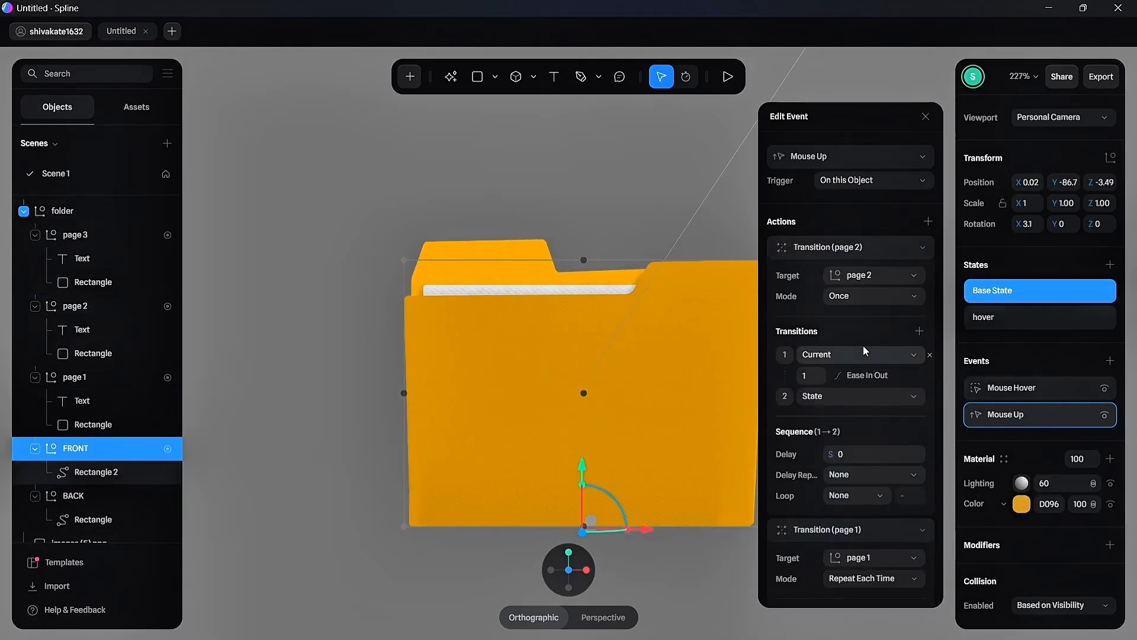
{"action": "left_click", "coordinate": [840, 296]}
{"action": "left_click", "coordinate": [863, 338]}
Make the page 2 transition run from Base State to State with a duration of 0.6.
{"action": "left_click", "coordinate": [847, 354]}
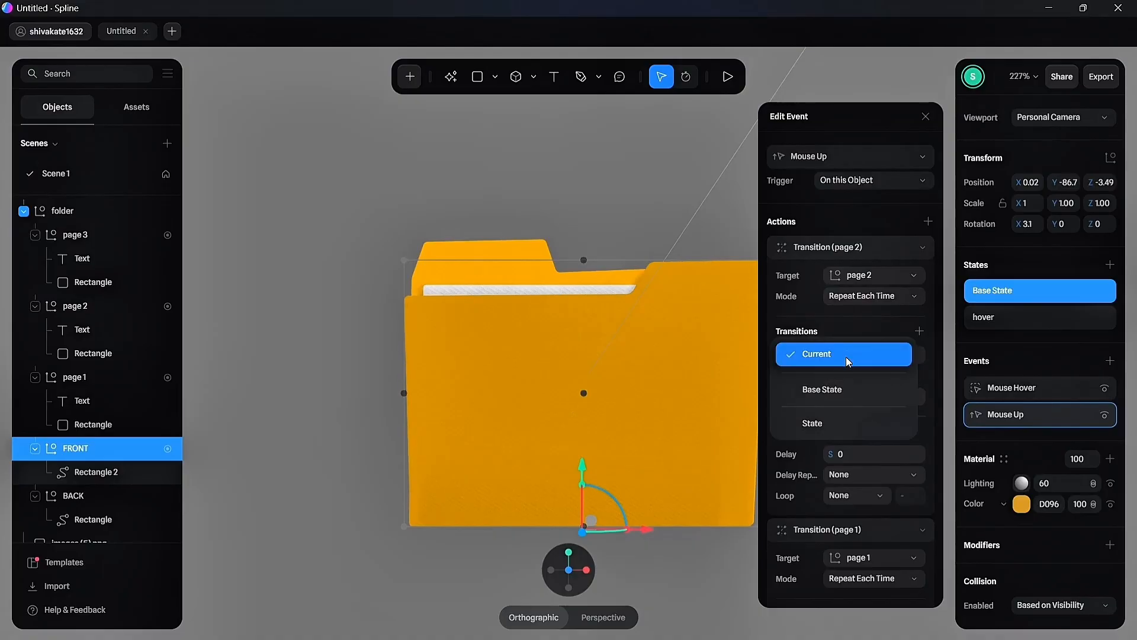
{"action": "left_click", "coordinate": [841, 391]}
{"action": "left_click", "coordinate": [813, 379]}
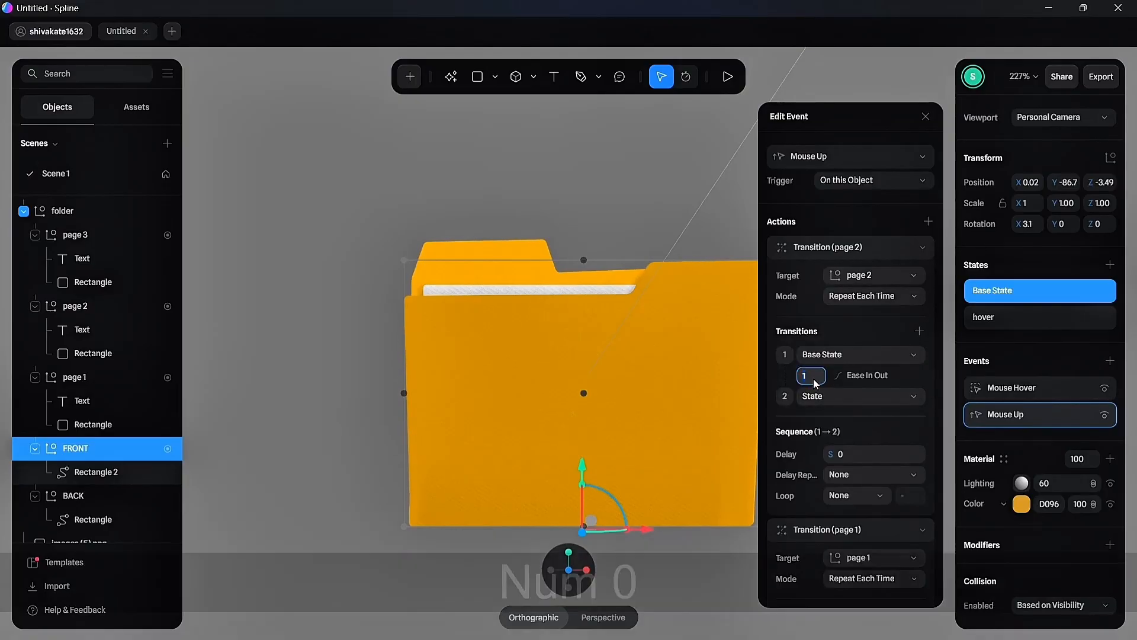
{"action": "type", "text": "0.6"}
{"action": "left_click", "coordinate": [781, 379]}
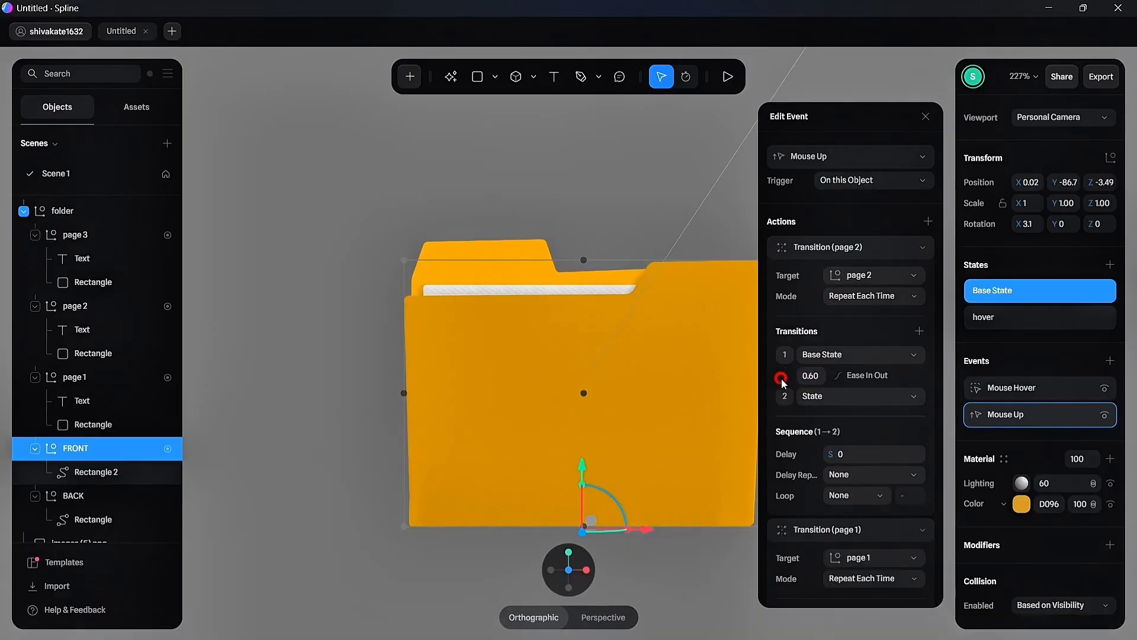
Add a third Transition action to the Mouse Up event that targets page 3 in Repeat Each Time mode.
{"action": "left_click", "coordinate": [929, 221]}
{"action": "left_click", "coordinate": [887, 250]}
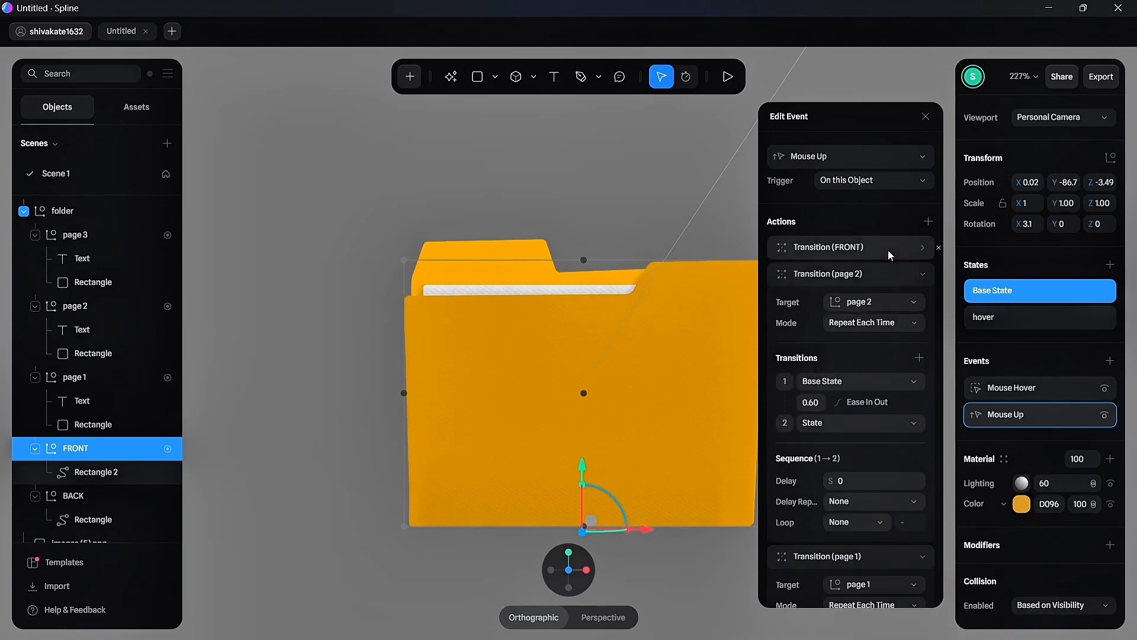
{"action": "left_click", "coordinate": [887, 247]}
{"action": "left_click", "coordinate": [887, 275]}
{"action": "left_click", "coordinate": [885, 388]}
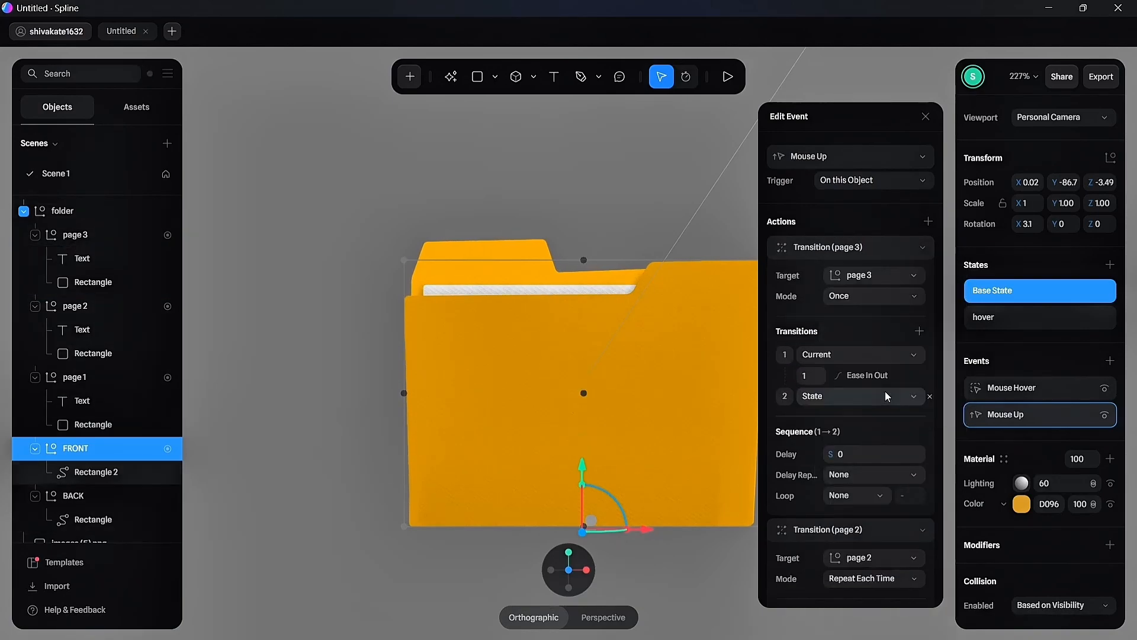
{"action": "left_click", "coordinate": [858, 296]}
{"action": "left_click", "coordinate": [860, 342]}
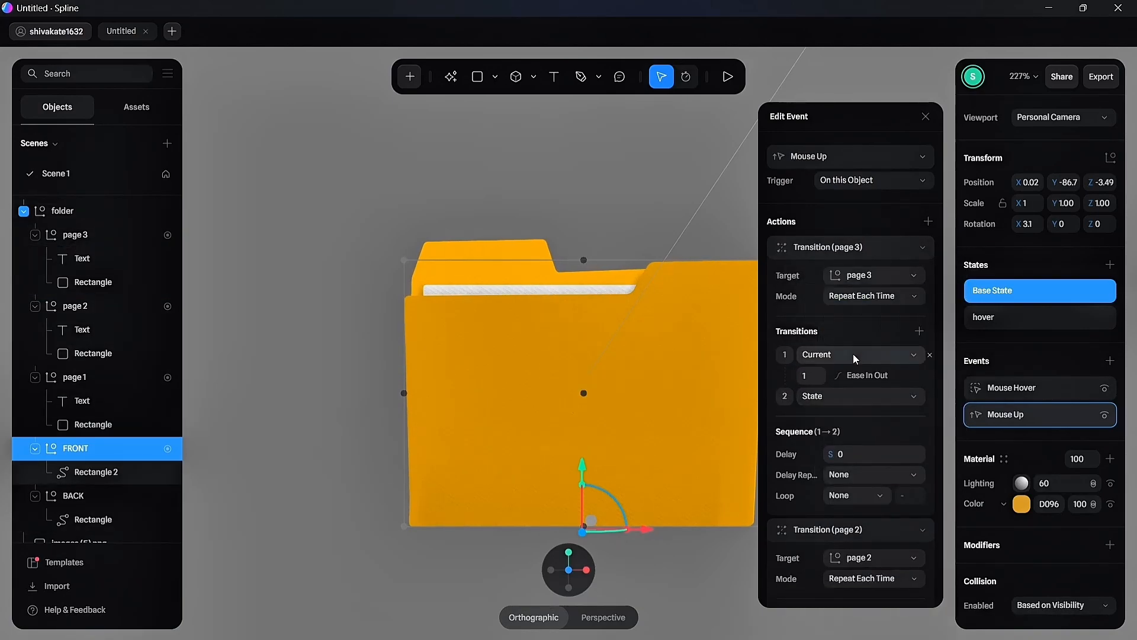
Make the page 3 transition run from Base State to State with a duration of 0.8, then close the event settings.
{"action": "left_click", "coordinate": [853, 354]}
{"action": "left_click", "coordinate": [819, 388]}
{"action": "left_click", "coordinate": [810, 376]}
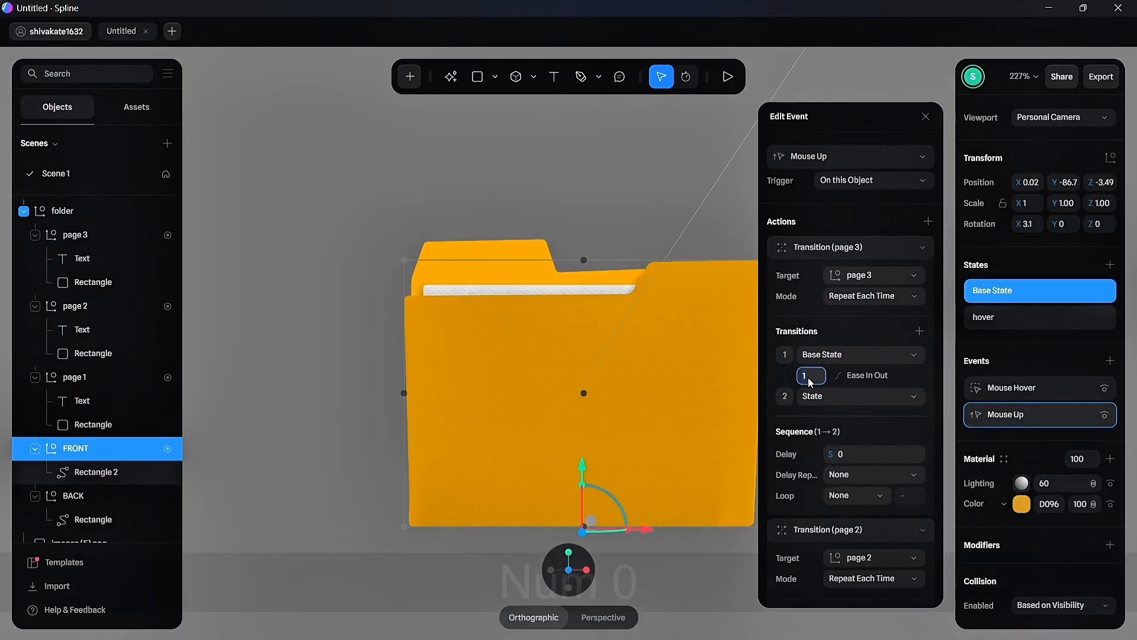
{"action": "type", "text": "0.8"}
{"action": "left_click", "coordinate": [705, 241]}
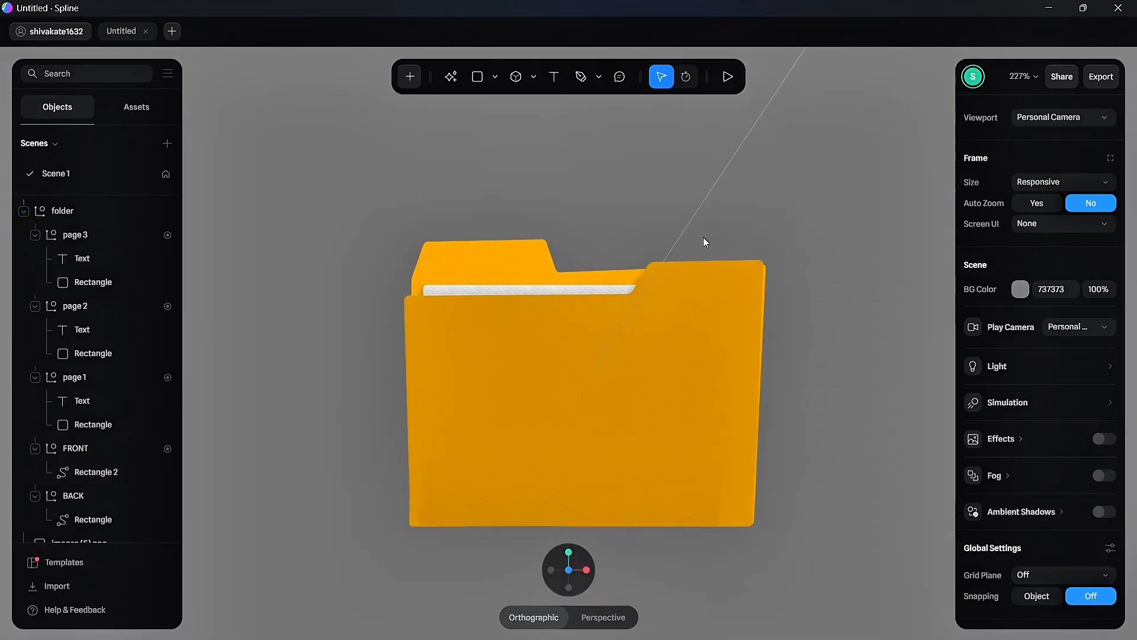
Play the scene and examine how the front panel and the three pages animate.
{"action": "left_click", "coordinate": [728, 77]}
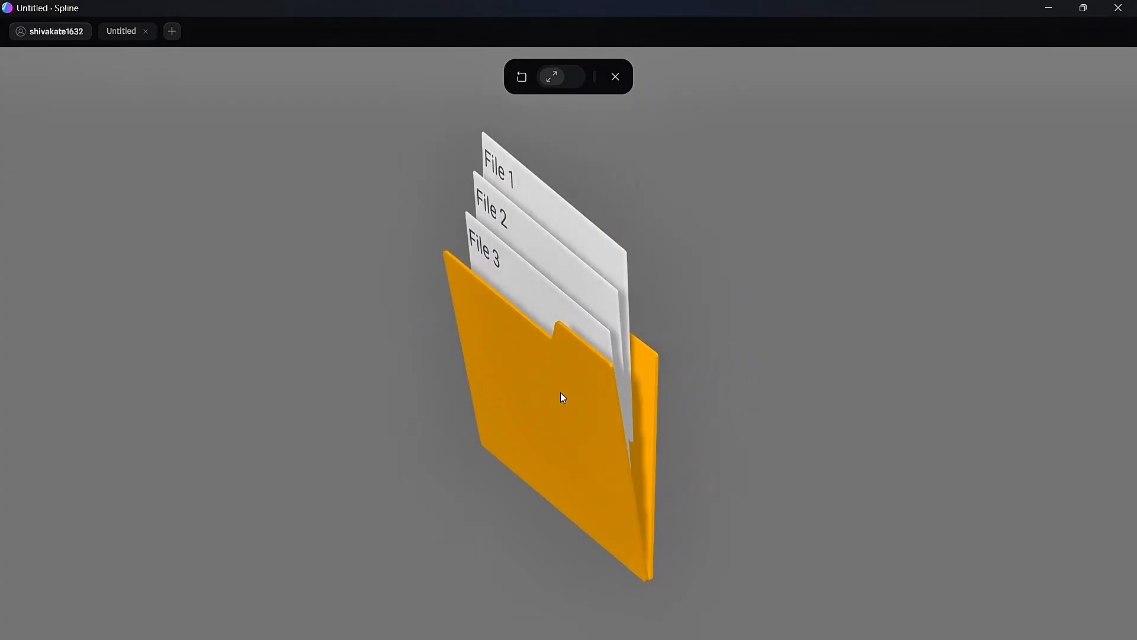
Leave the scene preview and add a Mouse Down event to the FRONT group.
{"action": "left_click", "coordinate": [616, 76]}
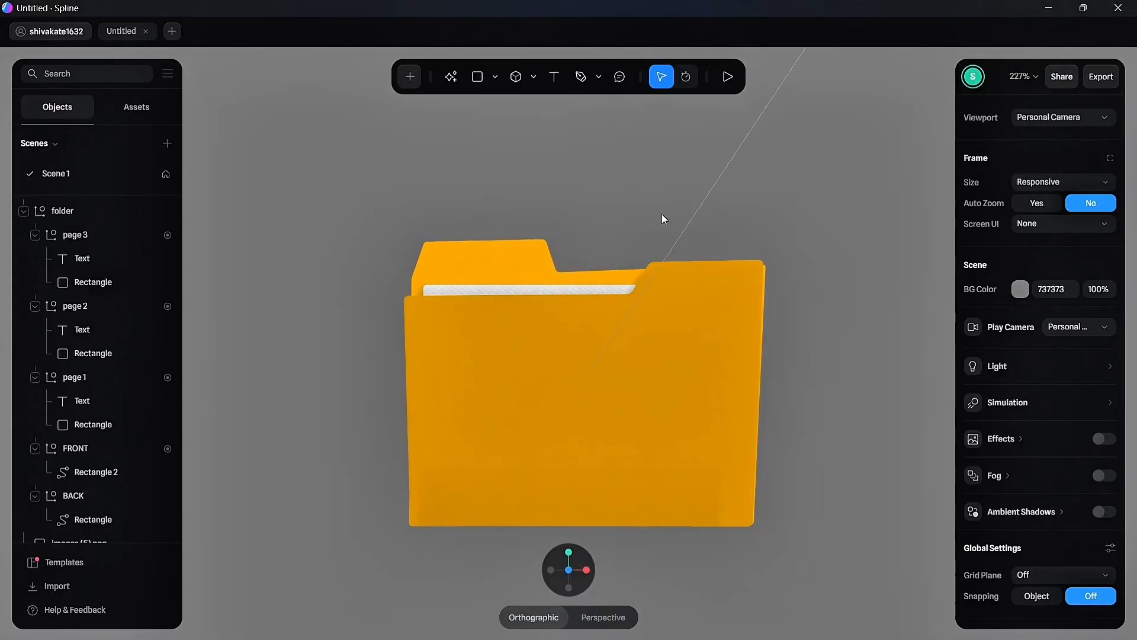
{"action": "left_click", "coordinate": [83, 455]}
{"action": "left_click", "coordinate": [1110, 361]}
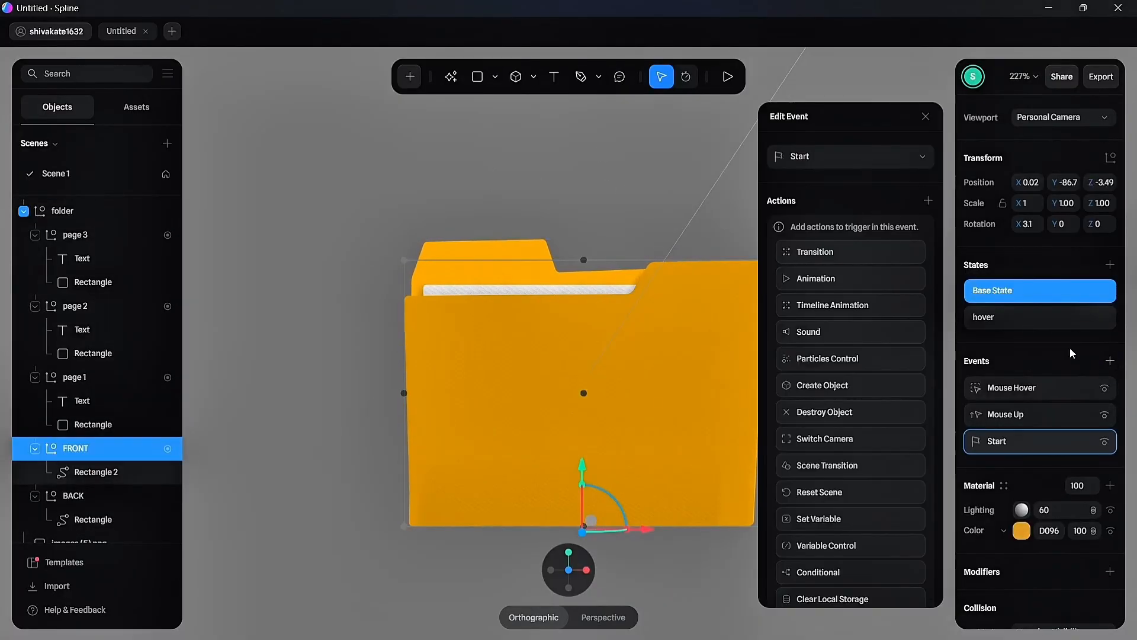
{"action": "left_click", "coordinate": [862, 157]}
{"action": "left_click", "coordinate": [835, 215]}
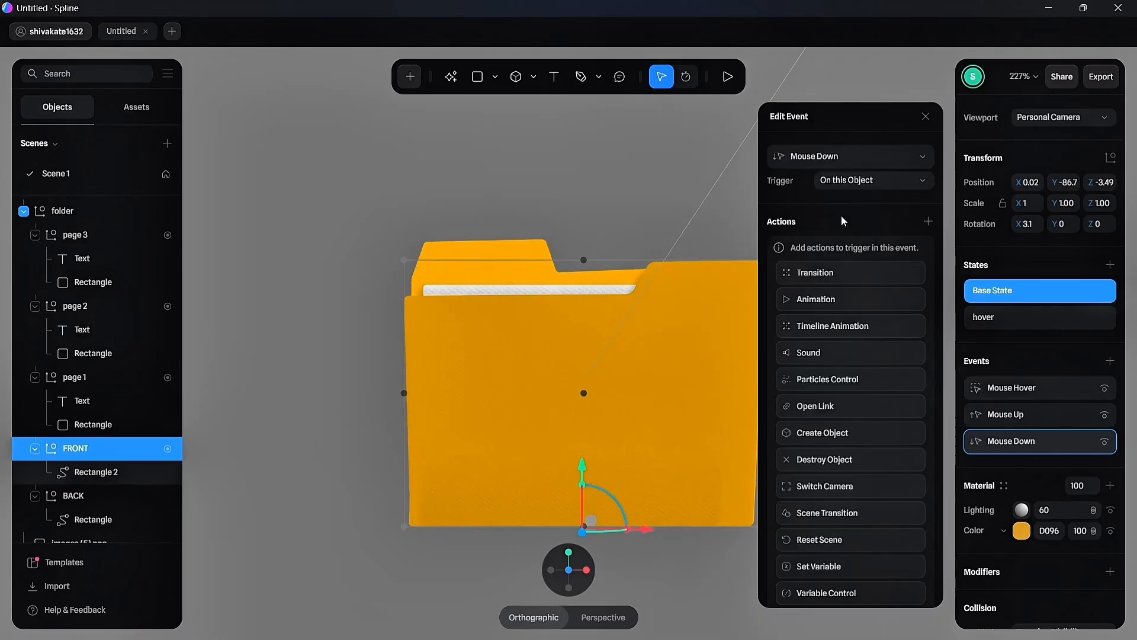
Add a Transition action to the Mouse Down event and target it at page 3.
{"action": "left_click", "coordinate": [872, 273]}
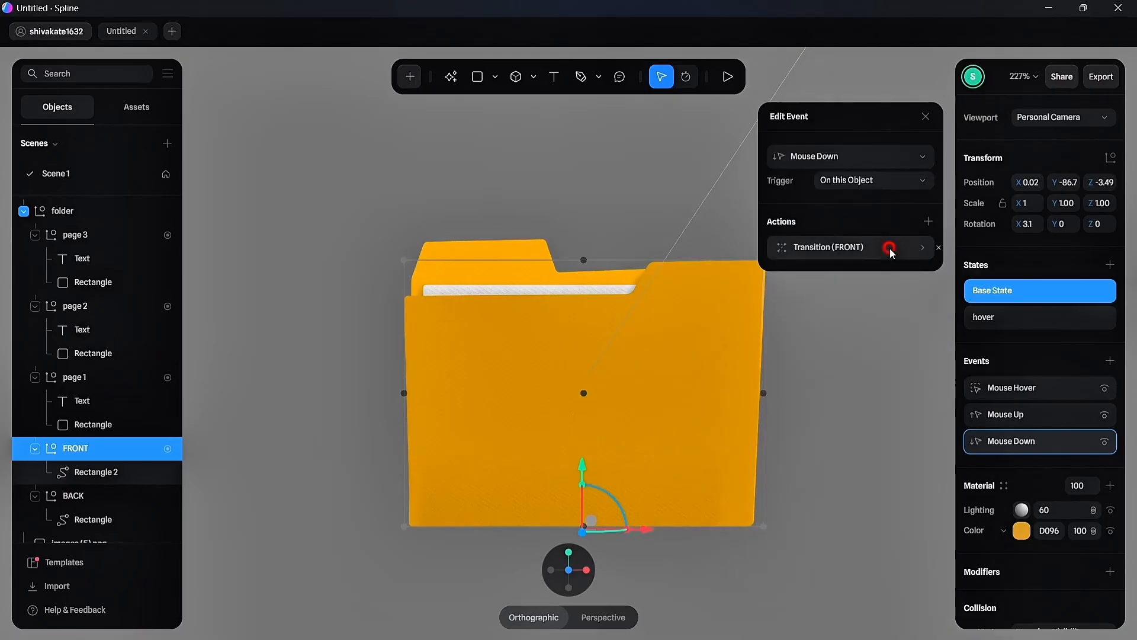
{"action": "left_click", "coordinate": [890, 250]}
{"action": "left_click", "coordinate": [892, 274]}
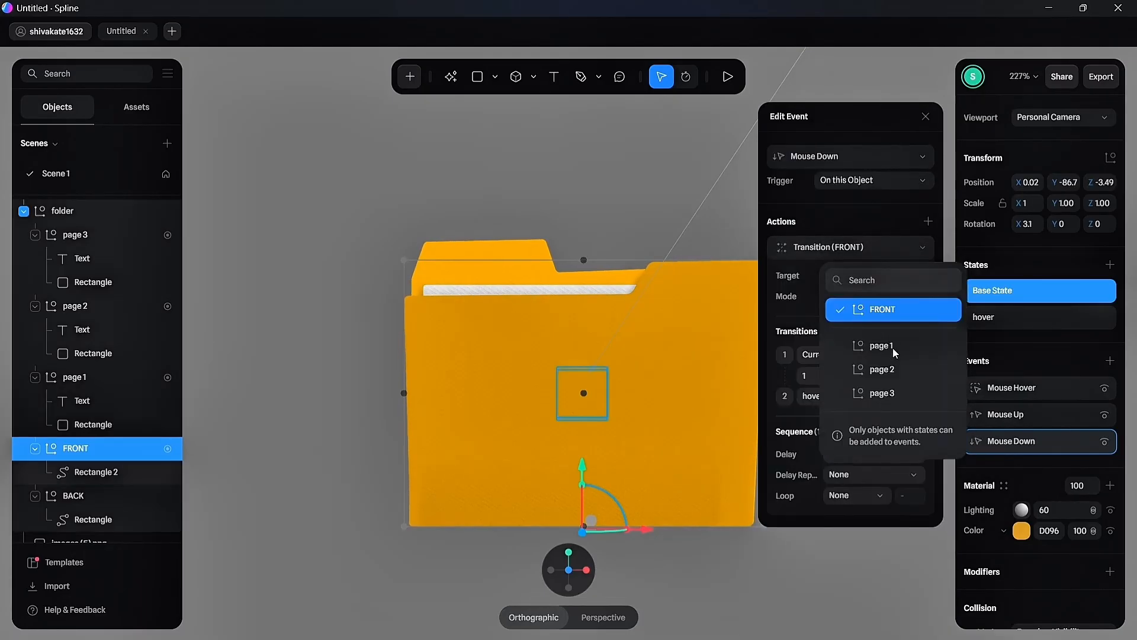
{"action": "left_click", "coordinate": [887, 392]}
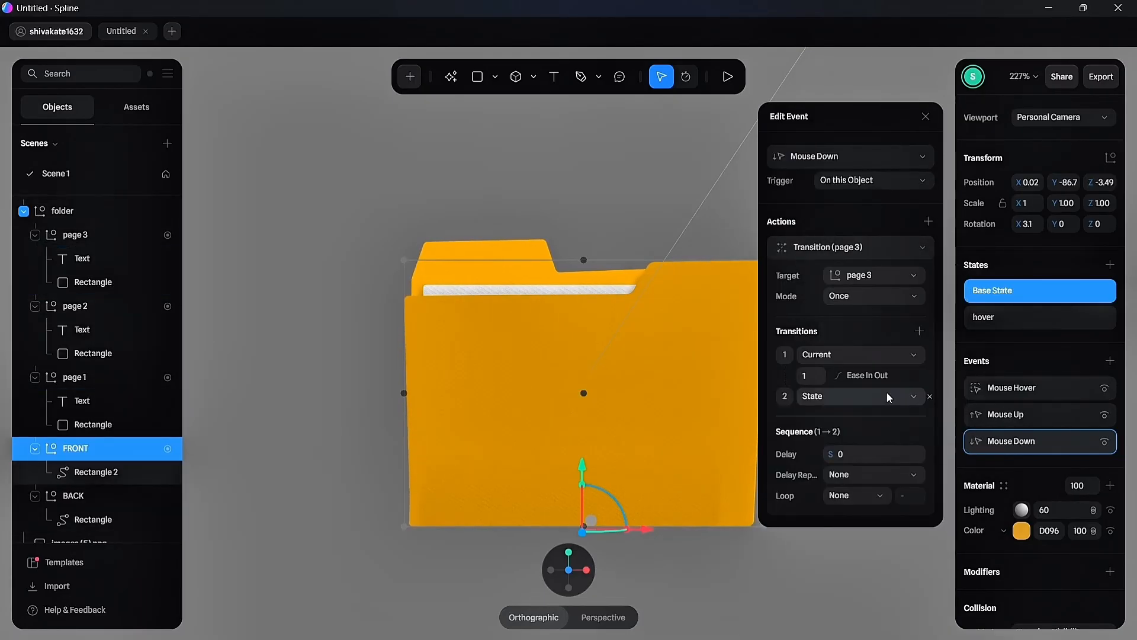
Make the page 3 transition run from State to Base State with a duration of 0.4 in Repeat Each Time mode.
{"action": "left_click", "coordinate": [825, 356]}
{"action": "left_click", "coordinate": [819, 423]}
{"action": "left_click", "coordinate": [828, 396]}
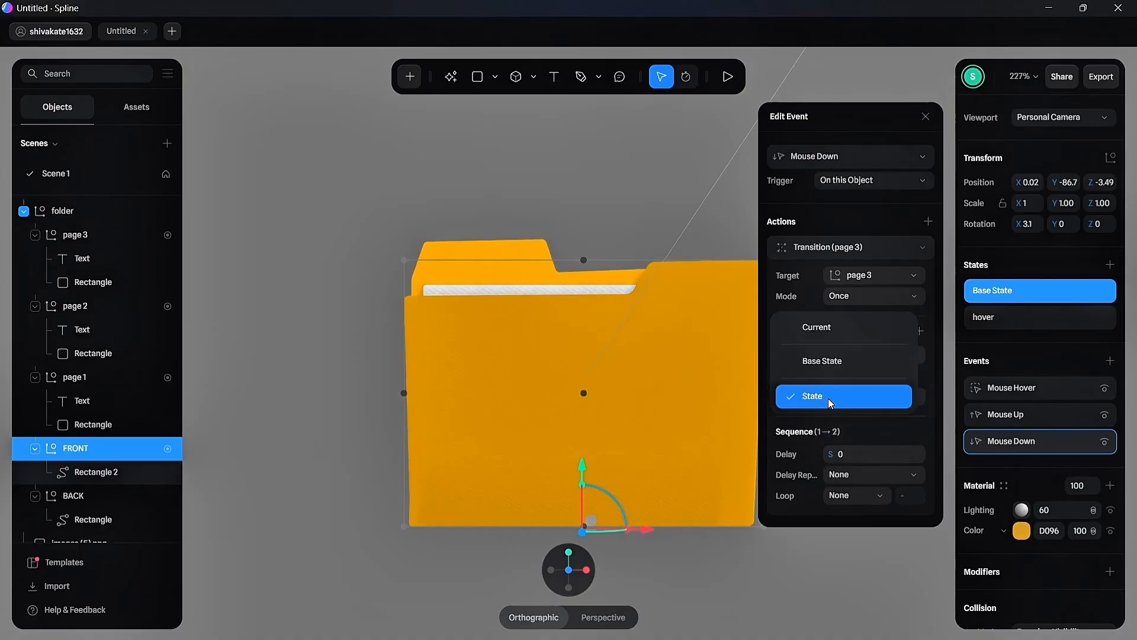
{"action": "left_click", "coordinate": [815, 361]}
{"action": "type", "text": "0.4"}
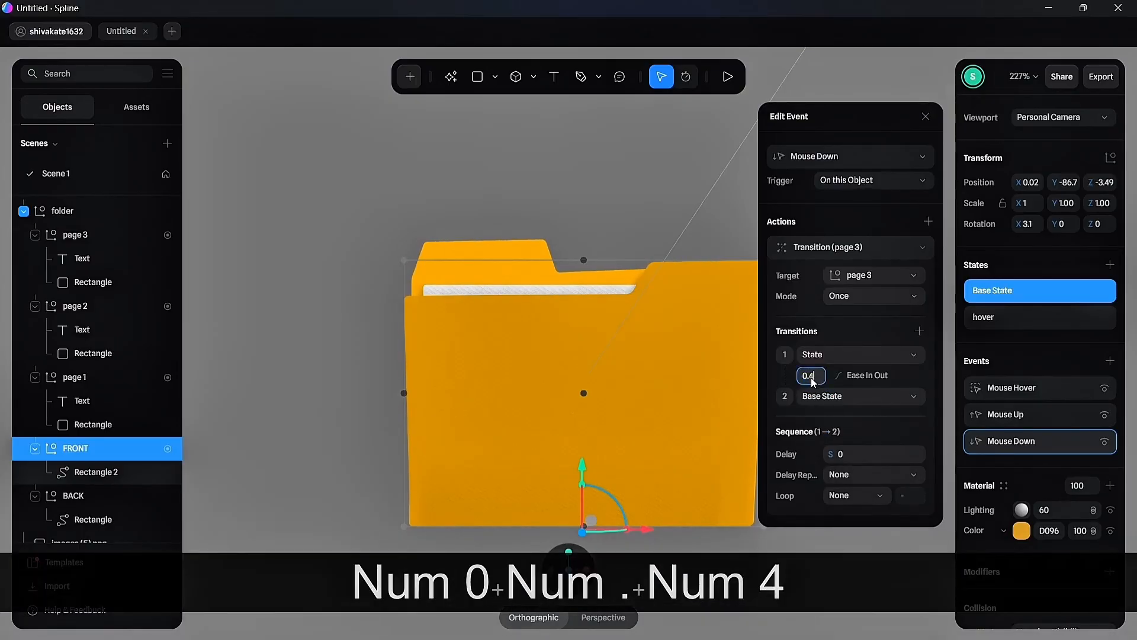
{"action": "left_click", "coordinate": [888, 296]}
{"action": "left_click", "coordinate": [872, 340]}
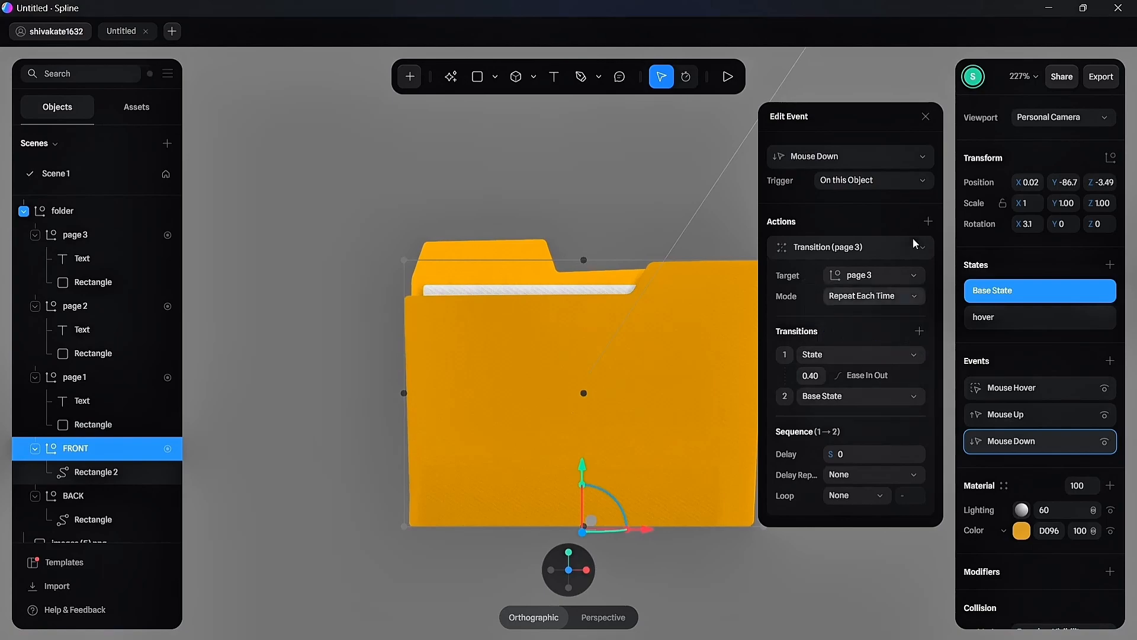
Add a second Transition action to the Mouse Down event and target it at page 2.
{"action": "left_click", "coordinate": [928, 221]}
{"action": "left_click", "coordinate": [886, 250]}
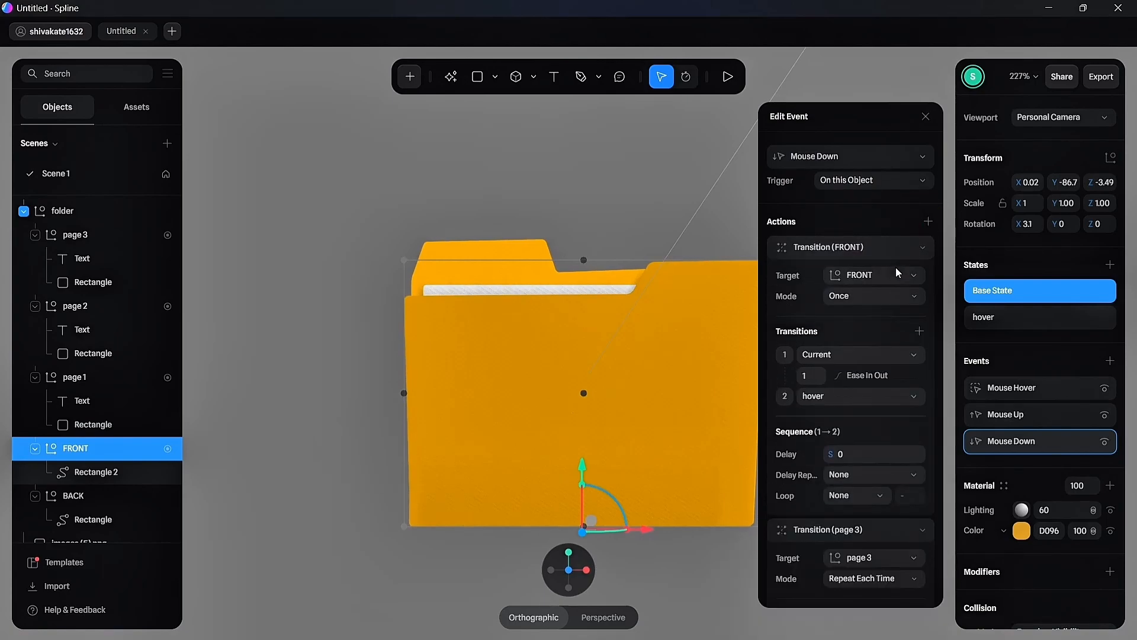
{"action": "left_click", "coordinate": [892, 275]}
{"action": "left_click", "coordinate": [893, 364]}
Make the page 2 transition run from State to Base State with a duration of 0.6 in Repeat Each Time mode.
{"action": "left_click", "coordinate": [840, 356]}
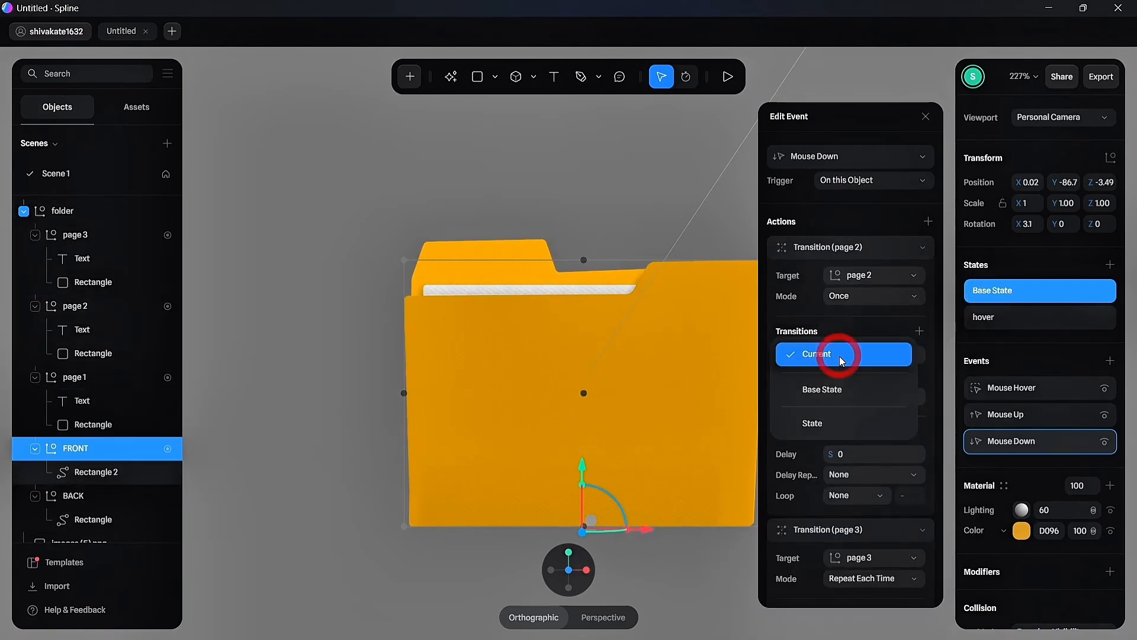
{"action": "left_click", "coordinate": [831, 425]}
{"action": "left_click", "coordinate": [831, 395]}
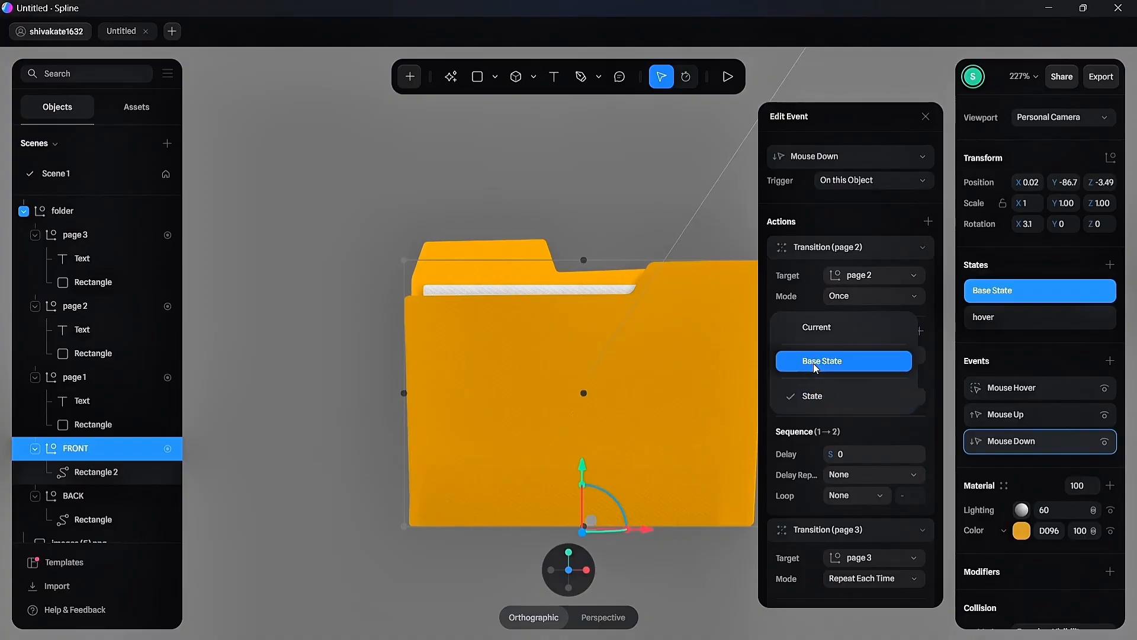
{"action": "left_click", "coordinate": [814, 364]}
{"action": "left_click", "coordinate": [809, 377]}
{"action": "type", "text": "0.6"}
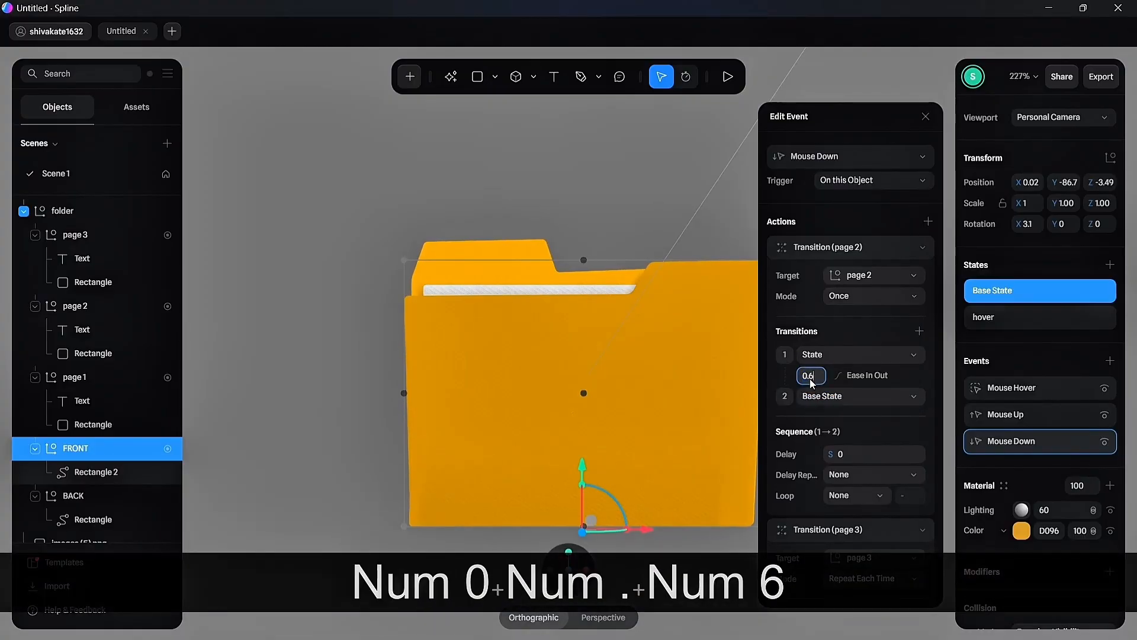
{"action": "left_click", "coordinate": [852, 293]}
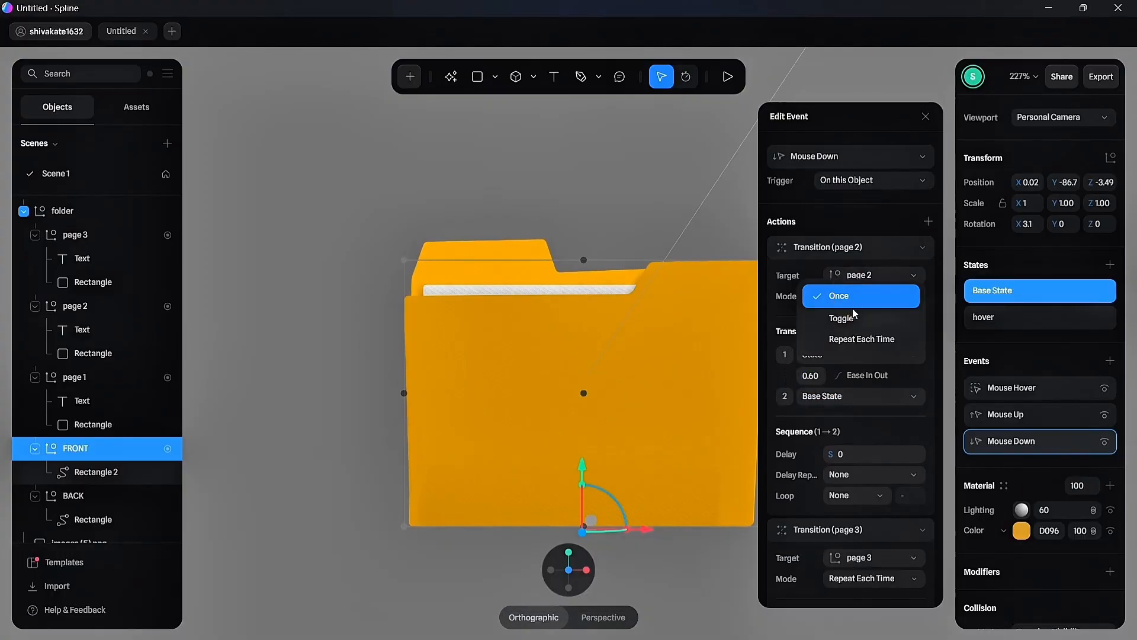
{"action": "left_click", "coordinate": [859, 340]}
Add a third Transition action to the Mouse Down event and target it at page 1.
{"action": "left_click", "coordinate": [927, 222]}
{"action": "left_click", "coordinate": [865, 247]}
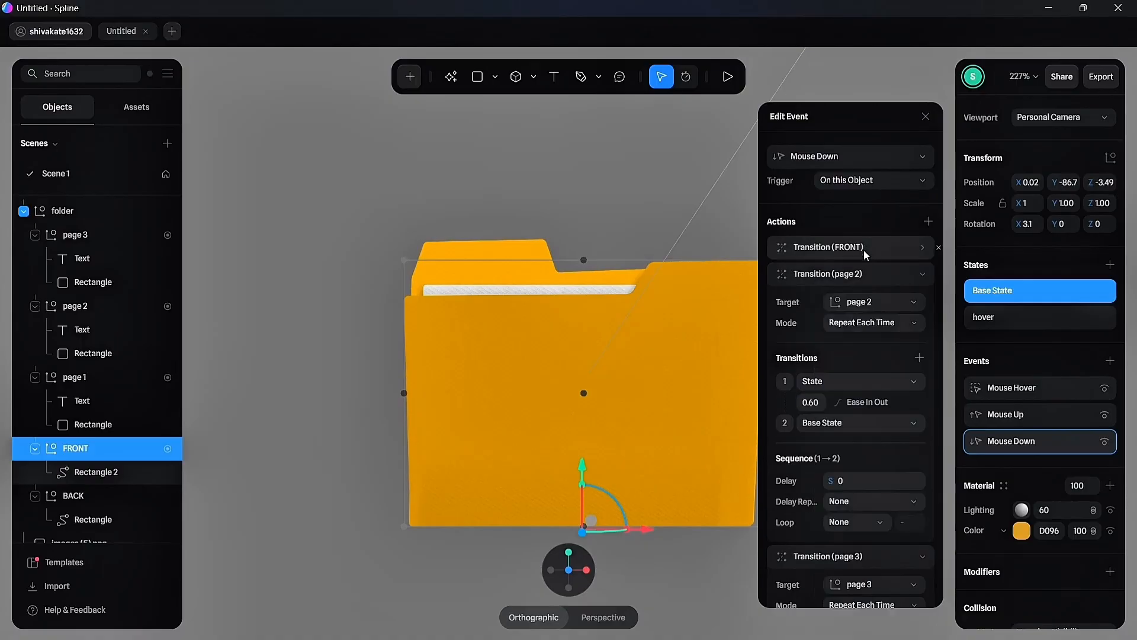
{"action": "left_click", "coordinate": [876, 276]}
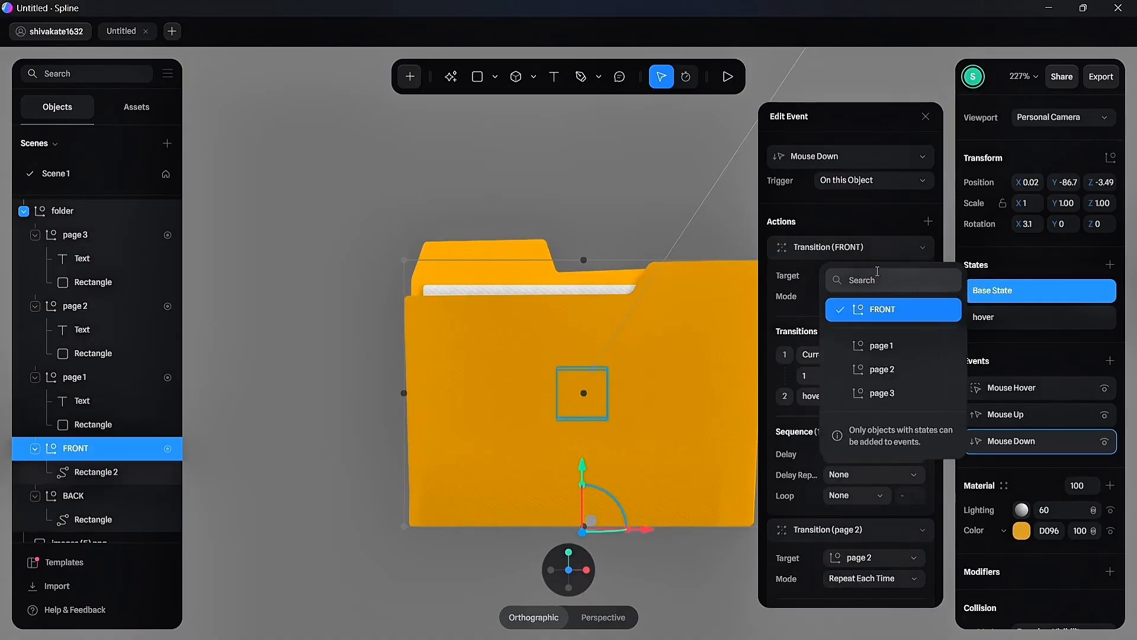
{"action": "left_click", "coordinate": [882, 345]}
Make the page 1 transition run from State to Base State with duration 0.8 in Repeat Each Time mode, then close the event settings.
{"action": "left_click", "coordinate": [829, 359]}
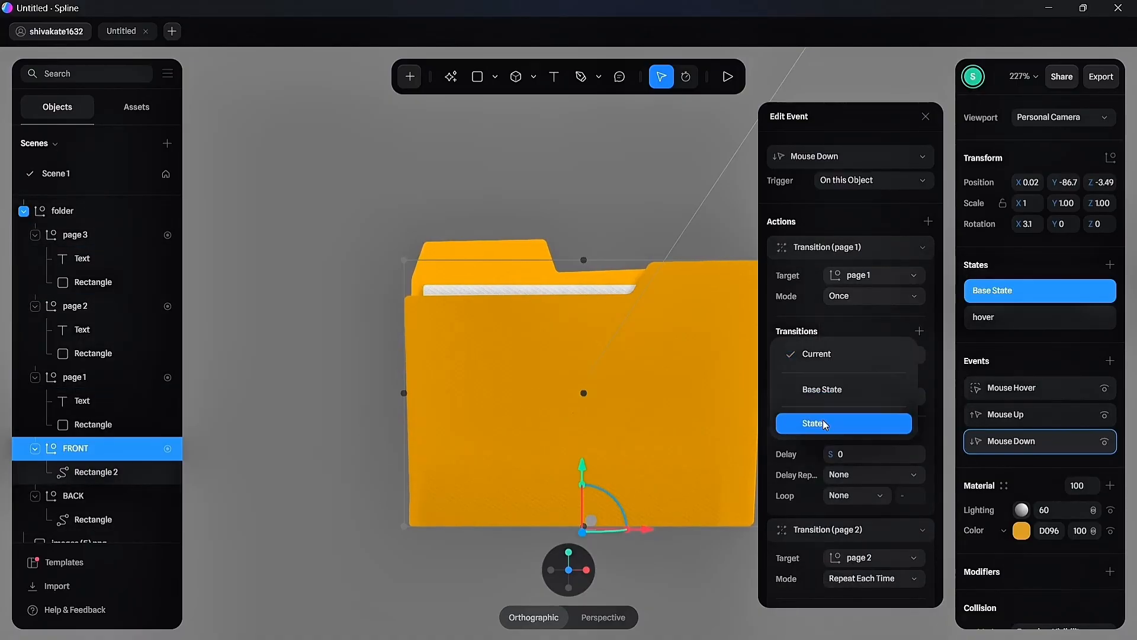
{"action": "left_click", "coordinate": [821, 421]}
{"action": "left_click", "coordinate": [824, 398]}
{"action": "left_click", "coordinate": [813, 366]}
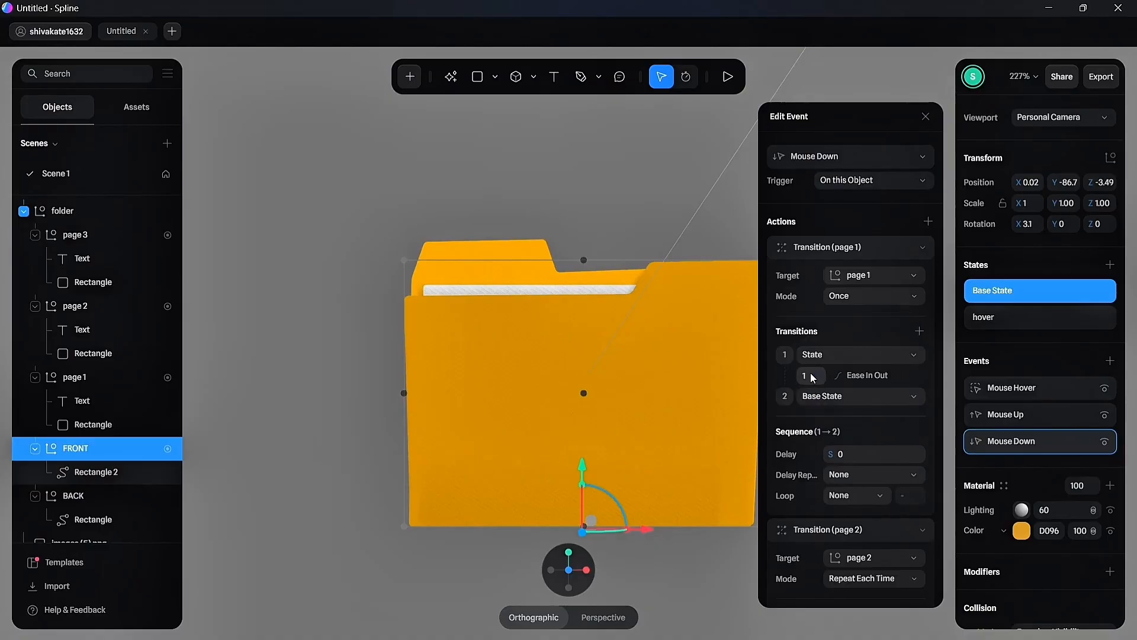
{"action": "type", "text": "0.8"}
{"action": "left_click", "coordinate": [853, 296]}
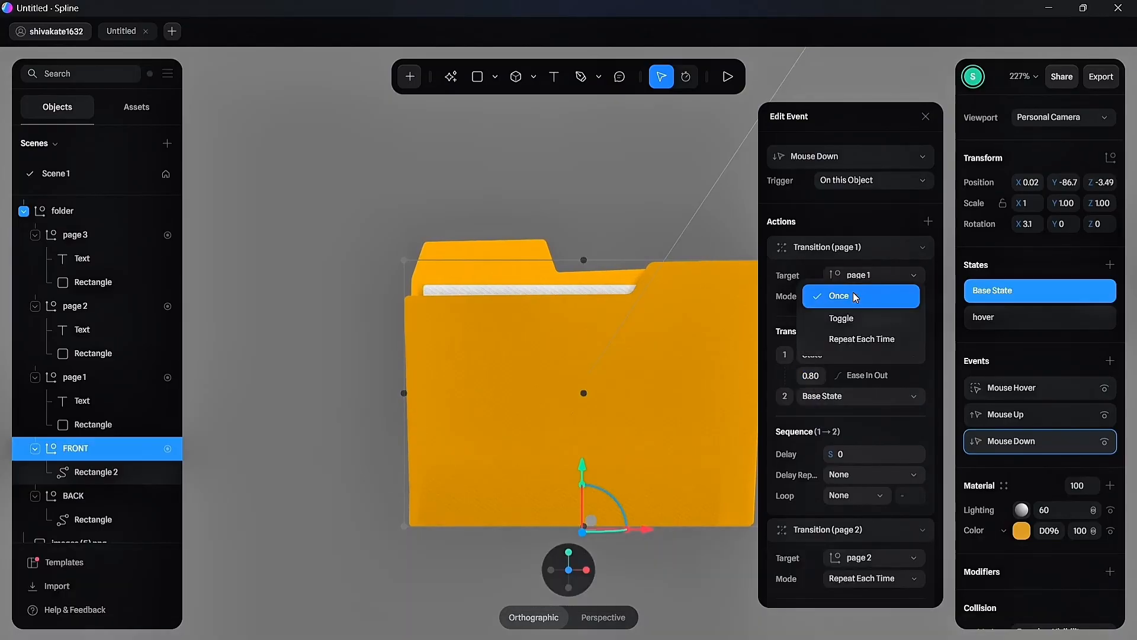
{"action": "left_click", "coordinate": [849, 339]}
{"action": "left_click", "coordinate": [731, 231]}
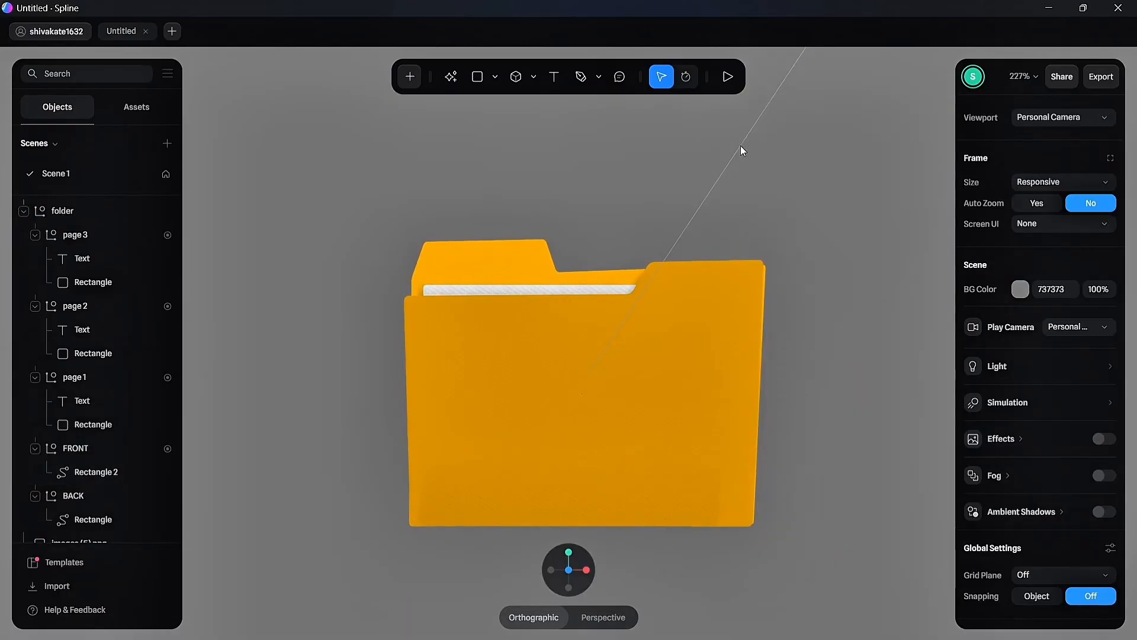
Play the scene and examine how the pages react to pressing and releasing the mouse on the front panel, then exit the preview.
{"action": "left_click", "coordinate": [728, 77]}
{"action": "key", "text": "shift"}
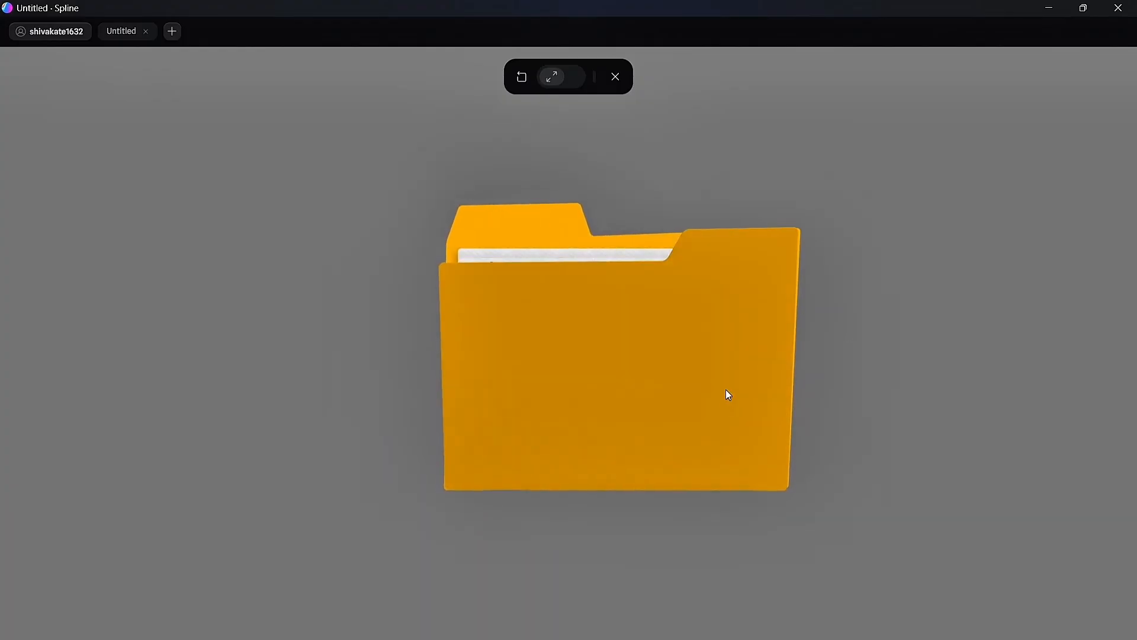
{"action": "left_click", "coordinate": [726, 389]}
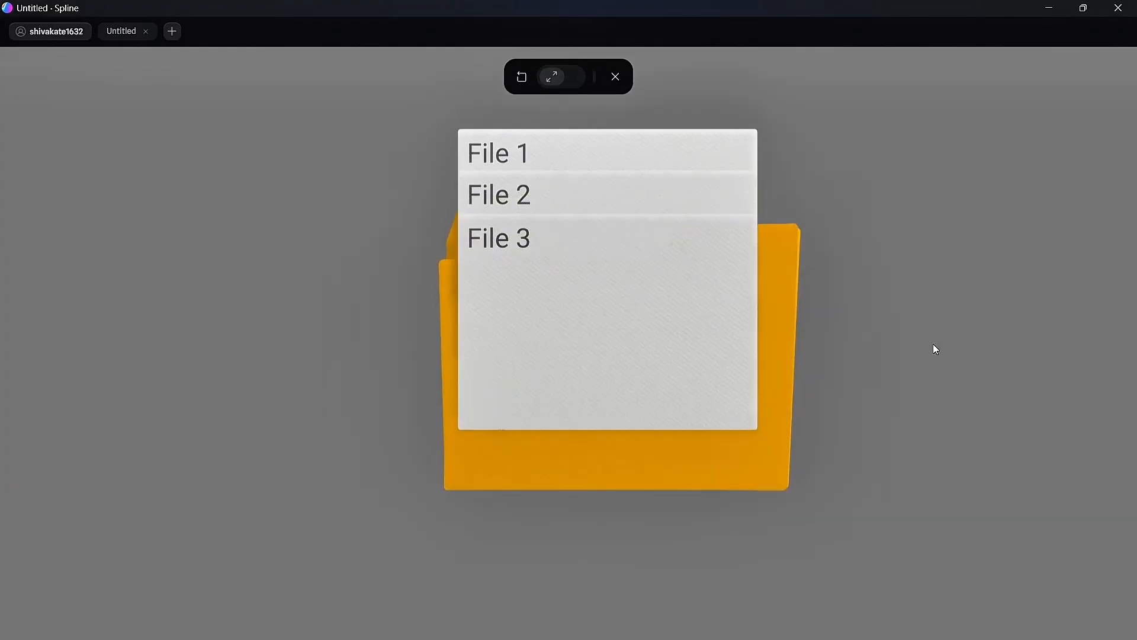
{"action": "left_click", "coordinate": [699, 353]}
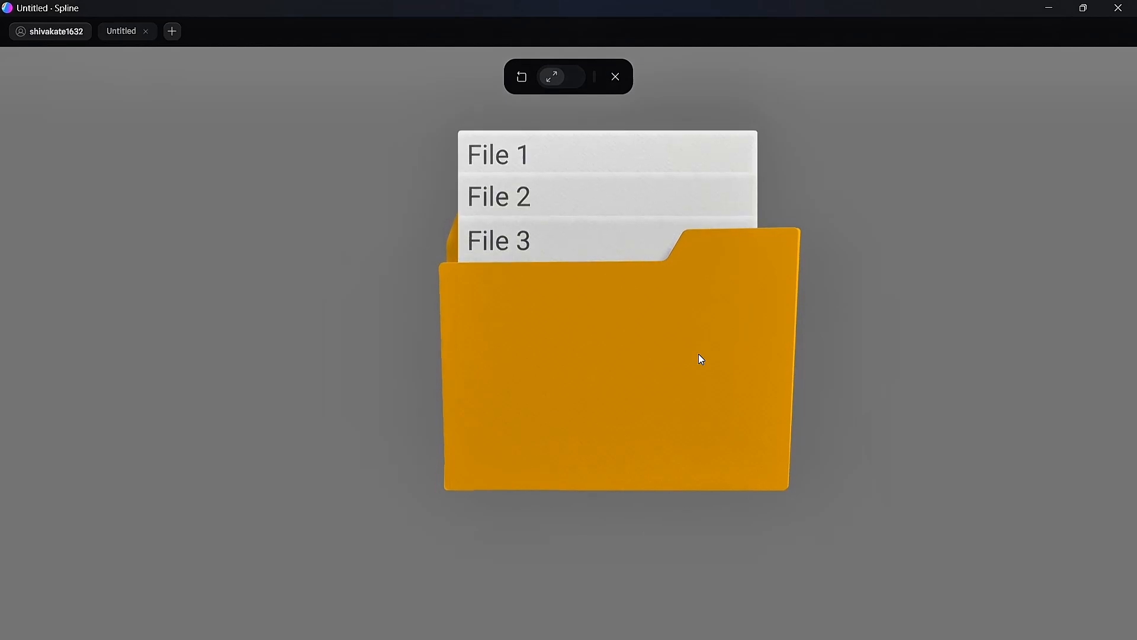
{"action": "left_click", "coordinate": [698, 354]}
{"action": "left_click", "coordinate": [698, 354]}
{"action": "left_click", "coordinate": [698, 354]}
{"action": "left_click", "coordinate": [698, 354]}
{"action": "left_click", "coordinate": [698, 353]}
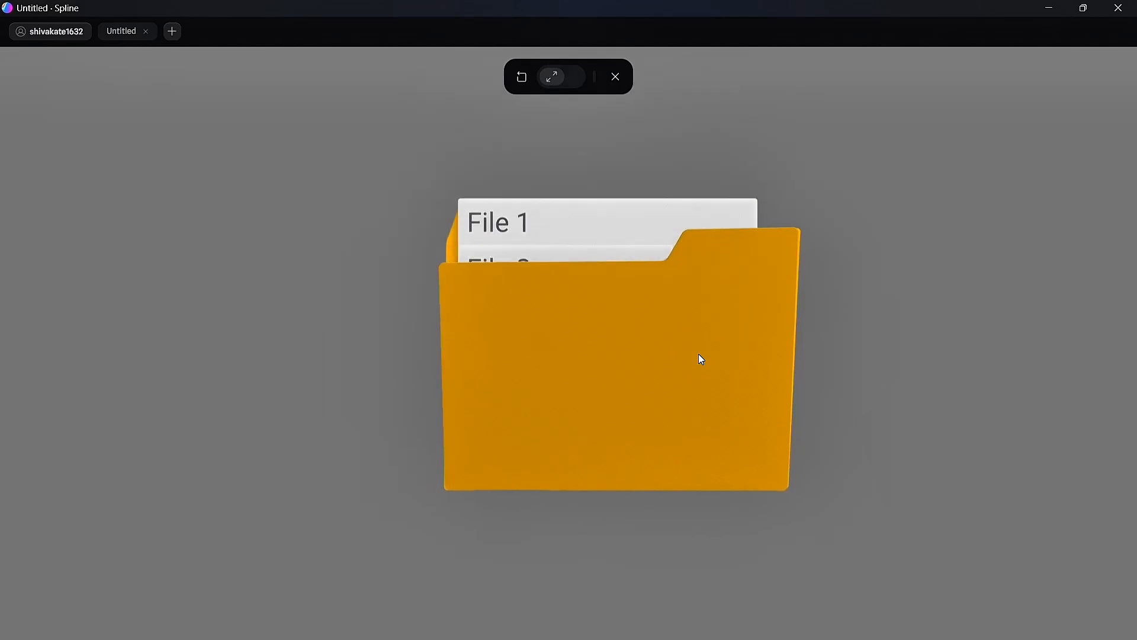
{"action": "left_click", "coordinate": [698, 353]}
{"action": "left_click_drag", "start_coordinate": [877, 354], "coordinate": [772, 396]}
{"action": "left_click", "coordinate": [616, 77]}
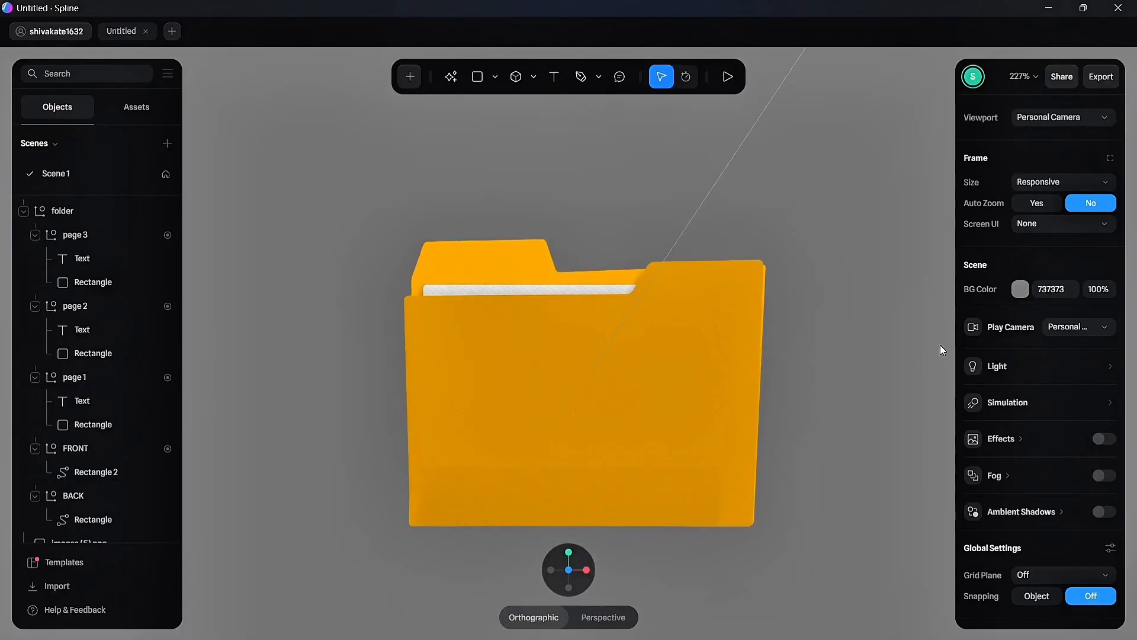
Change the FRONT group's Mouse Up event, which raises the pages, to Mouse Down.
{"action": "left_click", "coordinate": [76, 449]}
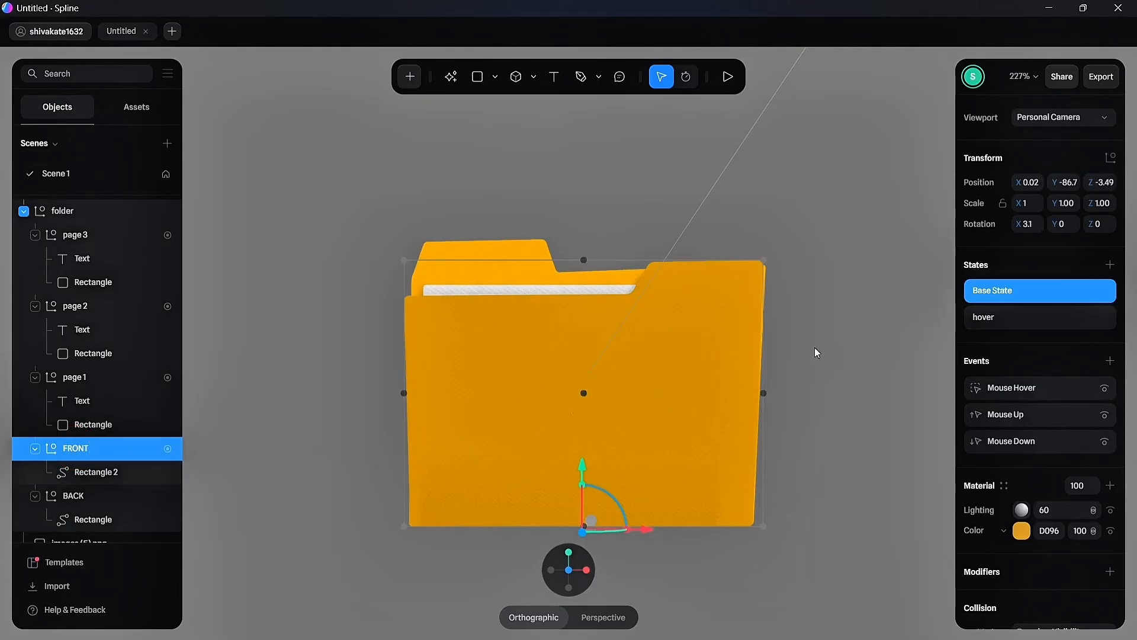
{"action": "scroll", "coordinate": [815, 347], "scroll_direction": "down", "scroll_amount": 2}
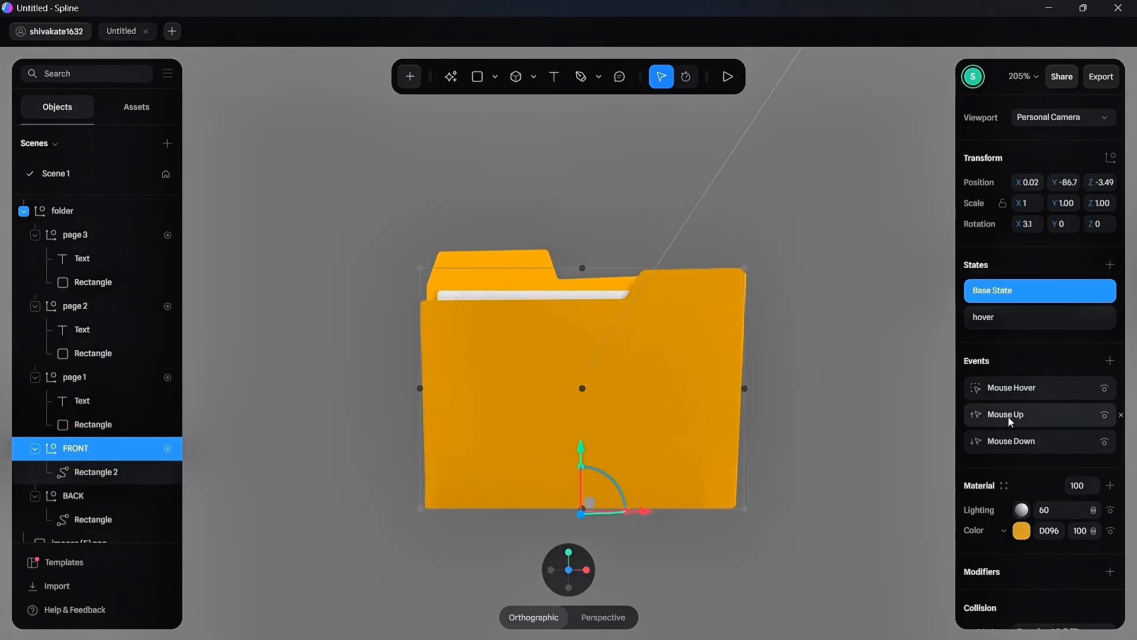
{"action": "left_click", "coordinate": [1008, 415]}
{"action": "left_click", "coordinate": [921, 156]}
{"action": "left_click", "coordinate": [830, 170]}
Change the FRONT group's original Mouse Down event, which lowers the pages, to Mouse Up and close the event settings.
{"action": "left_click", "coordinate": [1033, 440]}
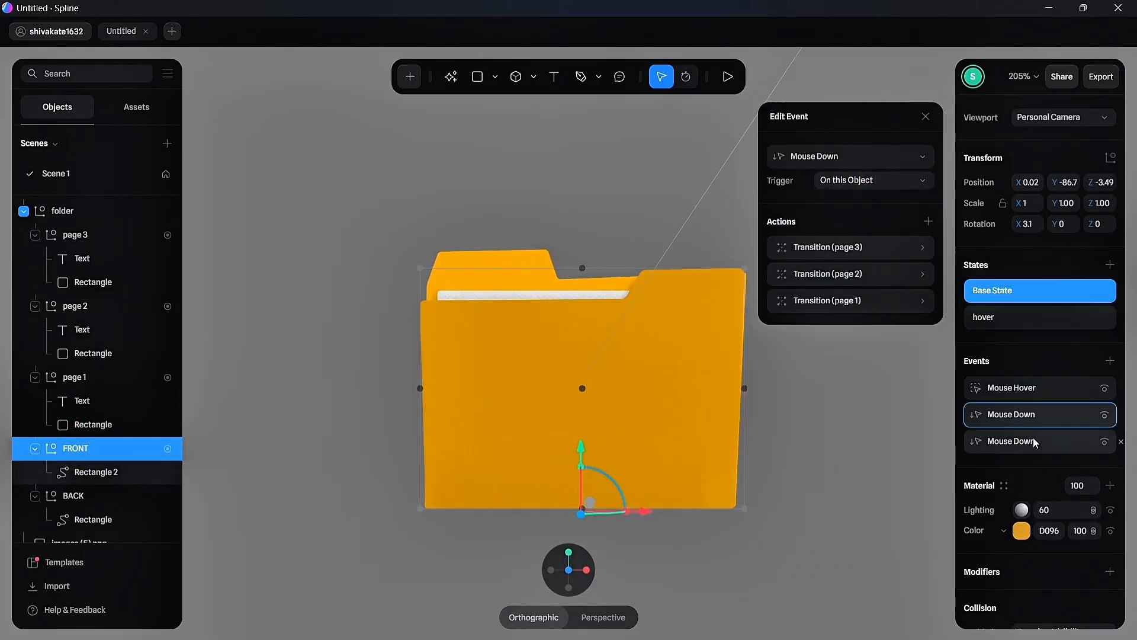
{"action": "left_click", "coordinate": [859, 156]}
{"action": "left_click", "coordinate": [828, 131]}
{"action": "left_click", "coordinate": [944, 431]}
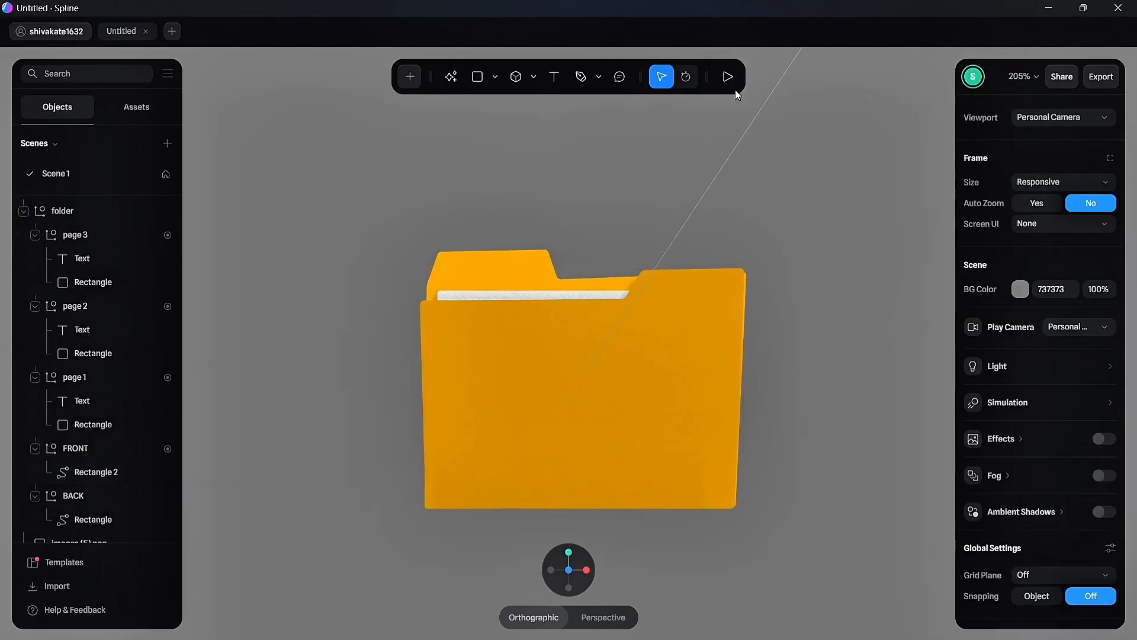
Play the scene and examine how the pages rise and drop when the mouse is held and released on the orbited folder.
{"action": "left_click", "coordinate": [728, 77]}
{"action": "left_click_drag", "start_coordinate": [682, 411], "coordinate": [542, 436]}
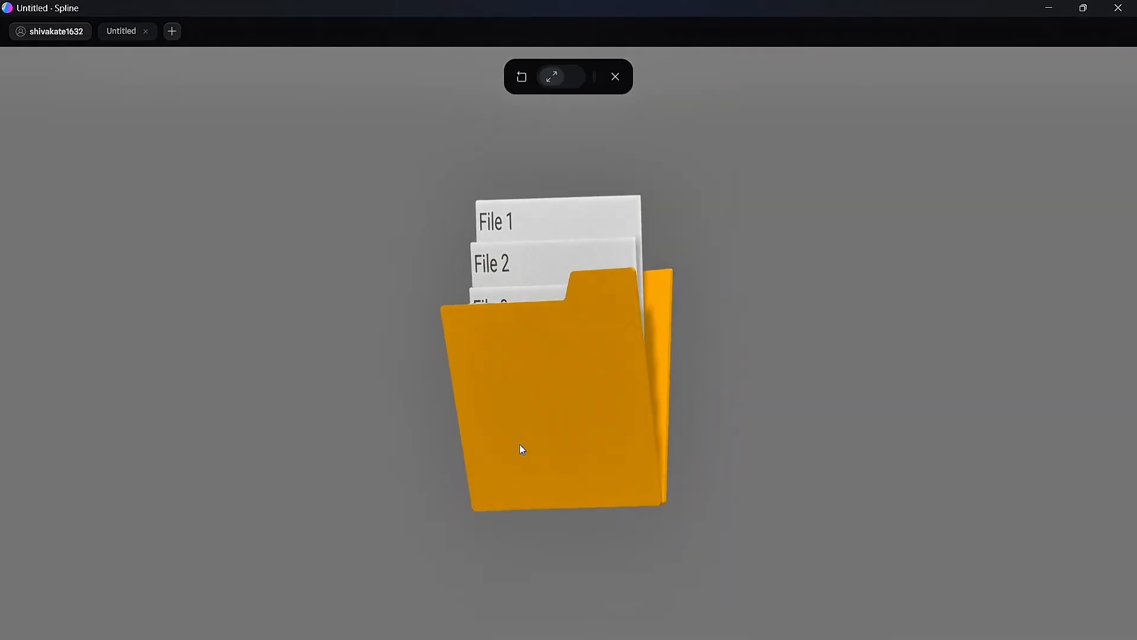
{"action": "left_click", "coordinate": [570, 441]}
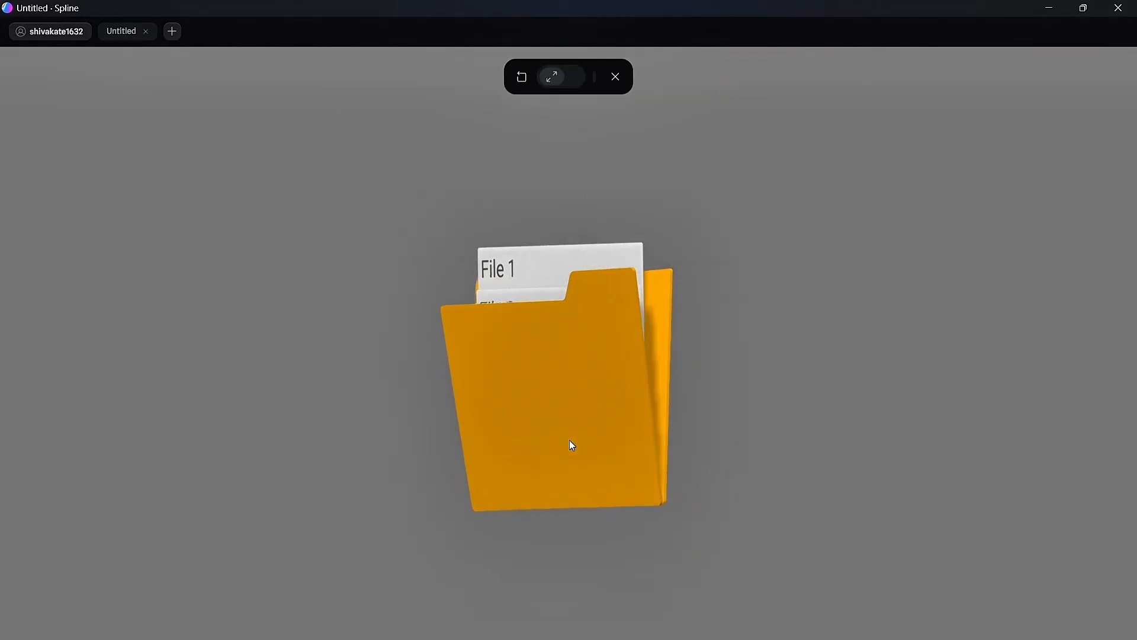
{"action": "left_click_drag", "start_coordinate": [477, 452], "coordinate": [553, 438]}
{"action": "left_click", "coordinate": [553, 438]}
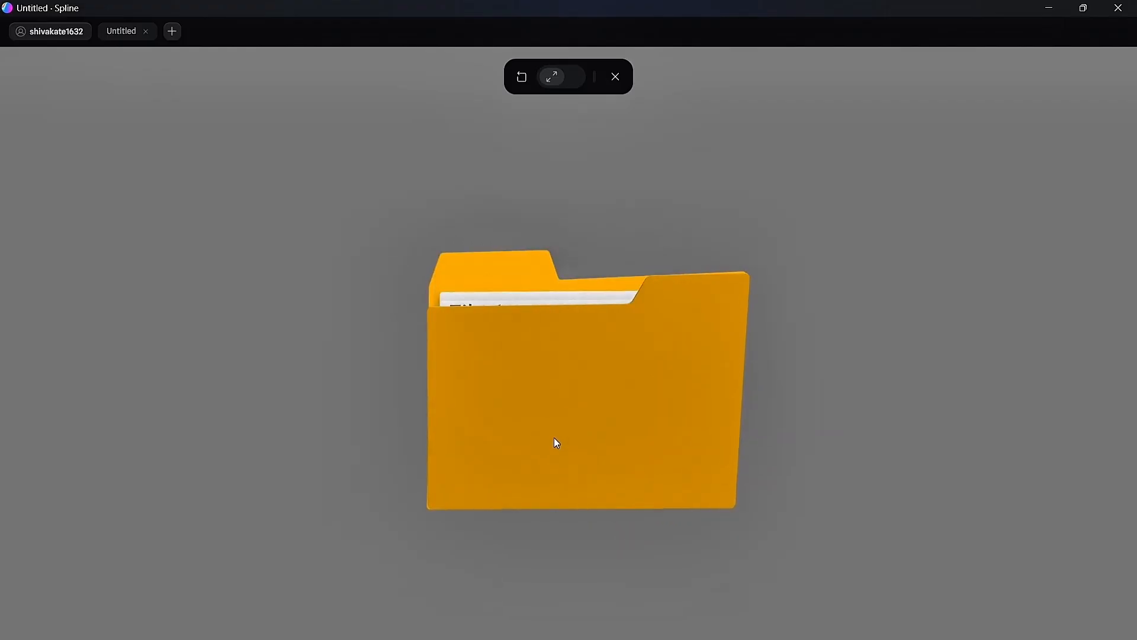
{"action": "left_click", "coordinate": [554, 439]}
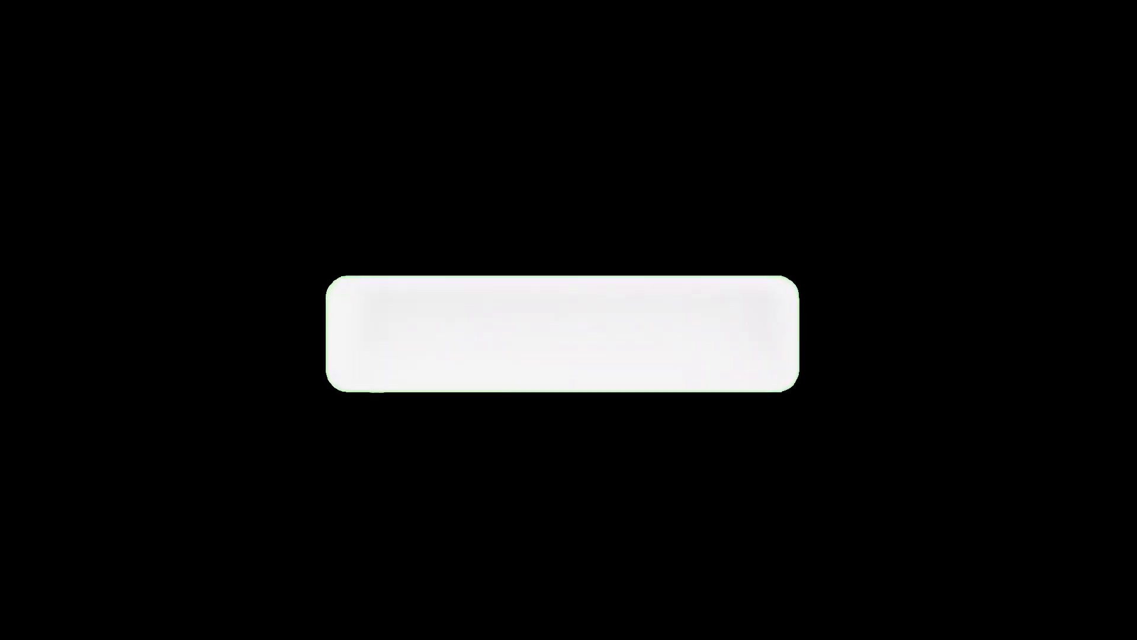